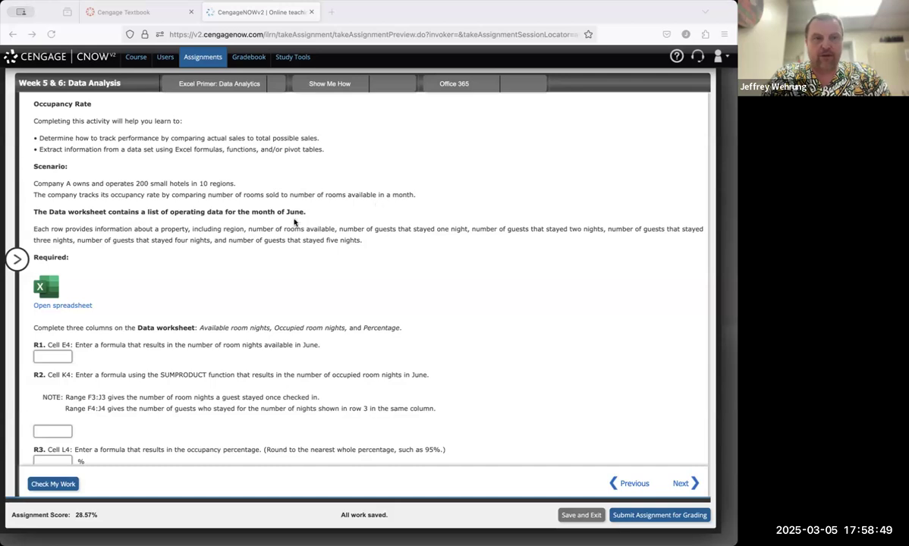
Step: Open the assignment's spreadsheet and scroll through the Data worksheet's property rows
{"action": "left_click", "coordinate": [74, 307]}
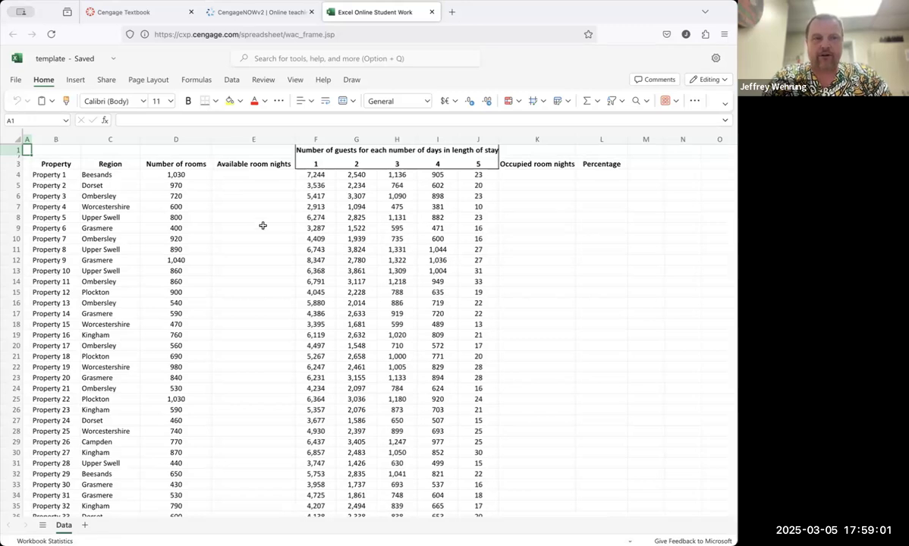
{"action": "scroll", "coordinate": [263, 226], "scroll_direction": "down", "scroll_amount": 20}
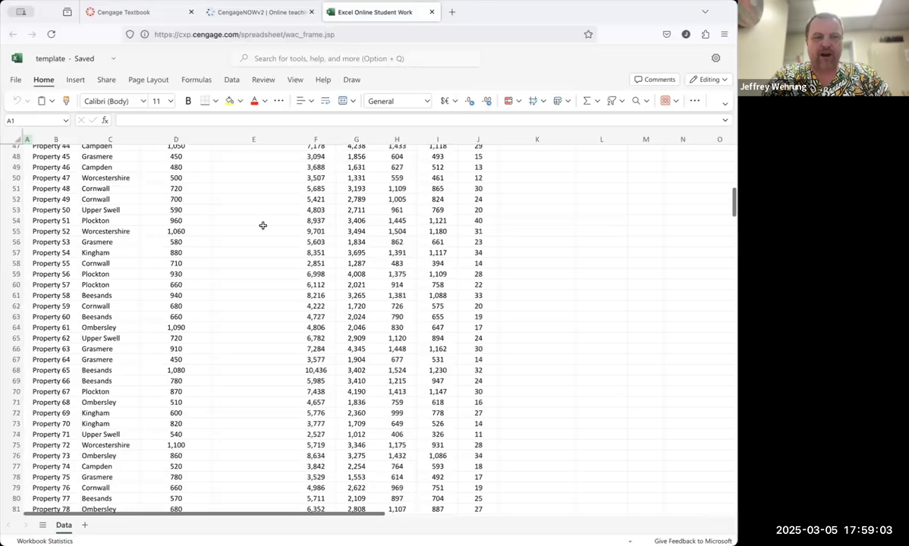
{"action": "scroll", "coordinate": [263, 225], "scroll_direction": "down", "scroll_amount": 20}
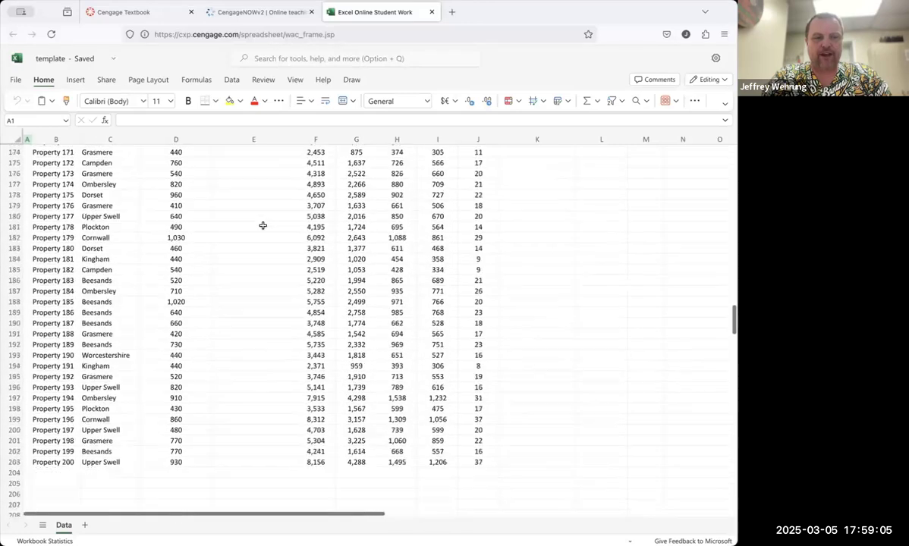
{"action": "scroll", "coordinate": [263, 226], "scroll_direction": "up", "scroll_amount": 20}
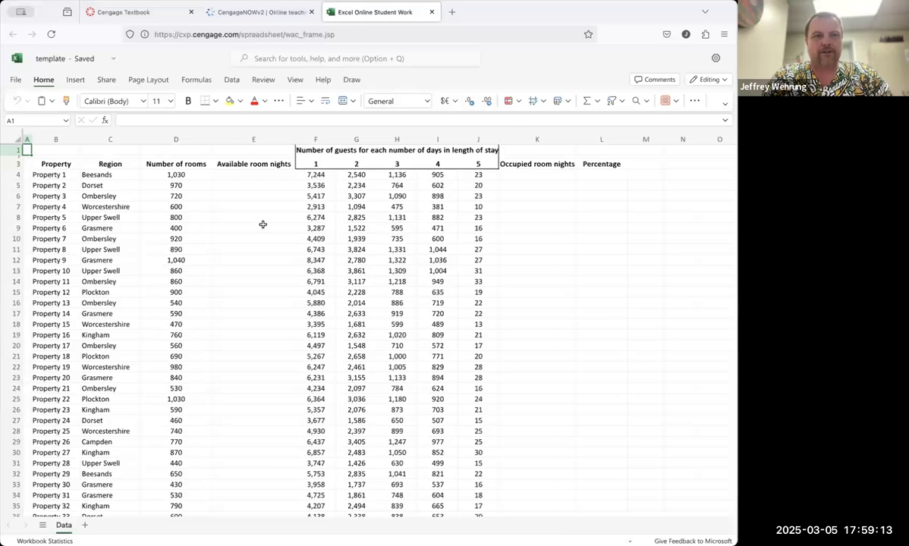
Step: In cell E4, enter the formula =D4*30 for available room nights
{"action": "left_click", "coordinate": [254, 175]}
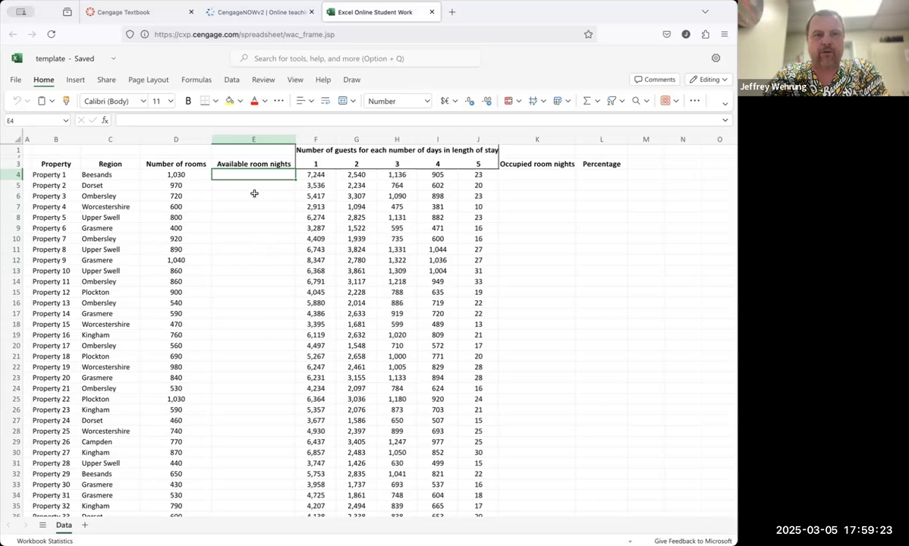
{"action": "left_click", "coordinate": [242, 15]}
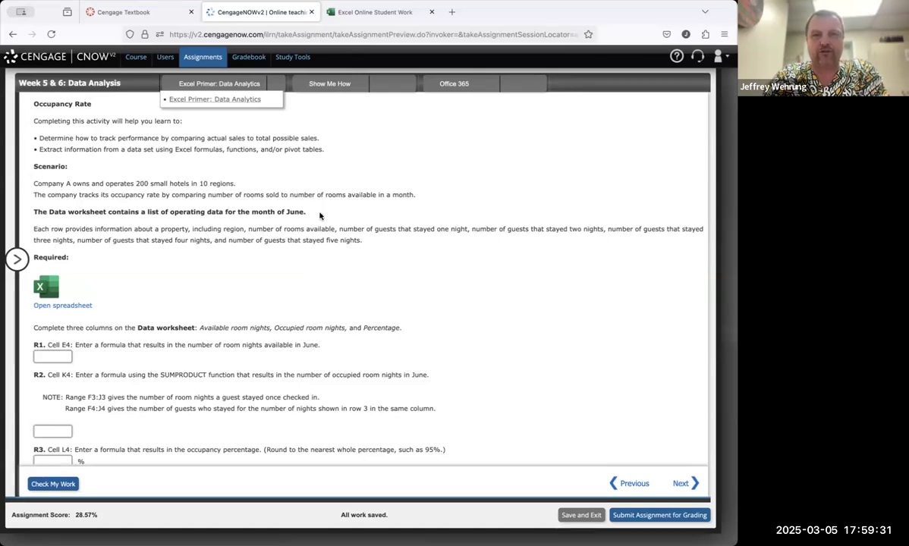
{"action": "left_click", "coordinate": [366, 12]}
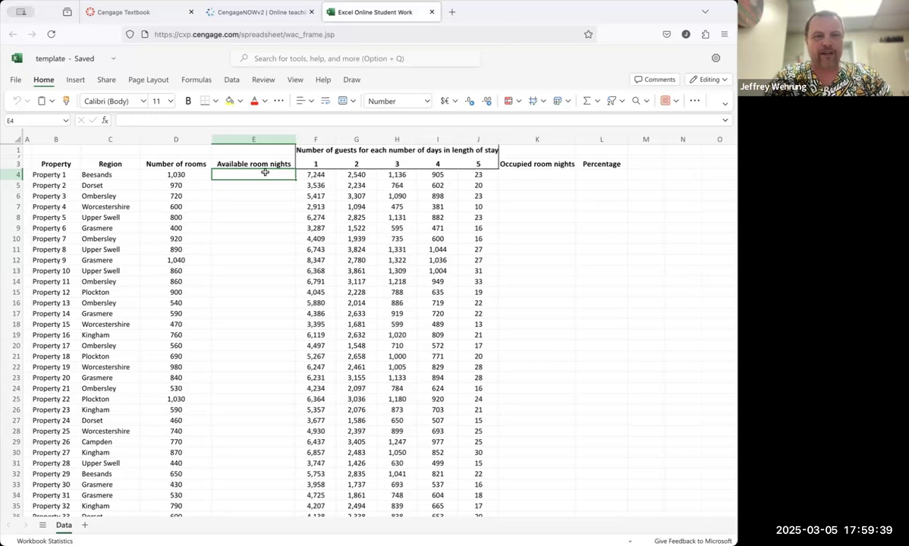
{"action": "type", "text": "="}
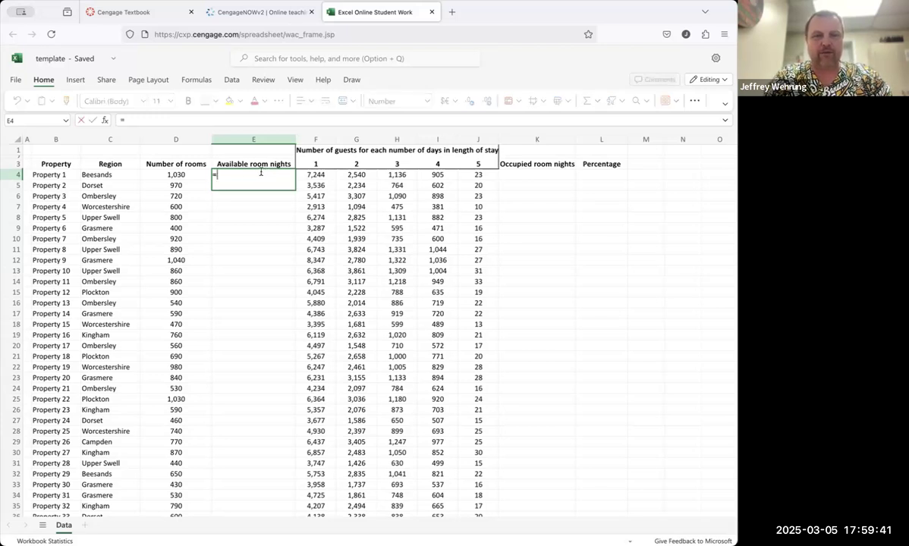
{"action": "left_click", "coordinate": [191, 175]}
{"action": "type", "text": "*30"}
{"action": "key", "text": "Return"}
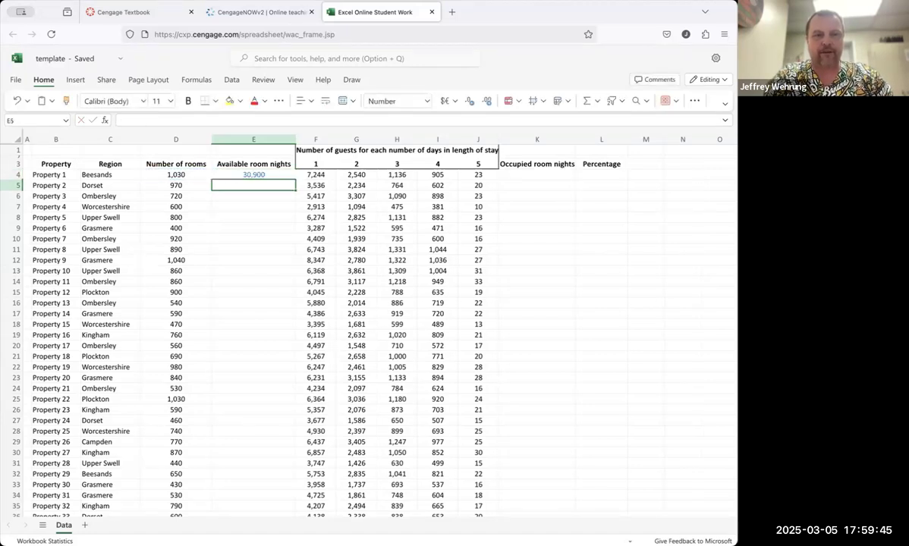
Step: Copy E4 and paste it into the R1 answer box of the assignment, then check the work
{"action": "left_click", "coordinate": [268, 175]}
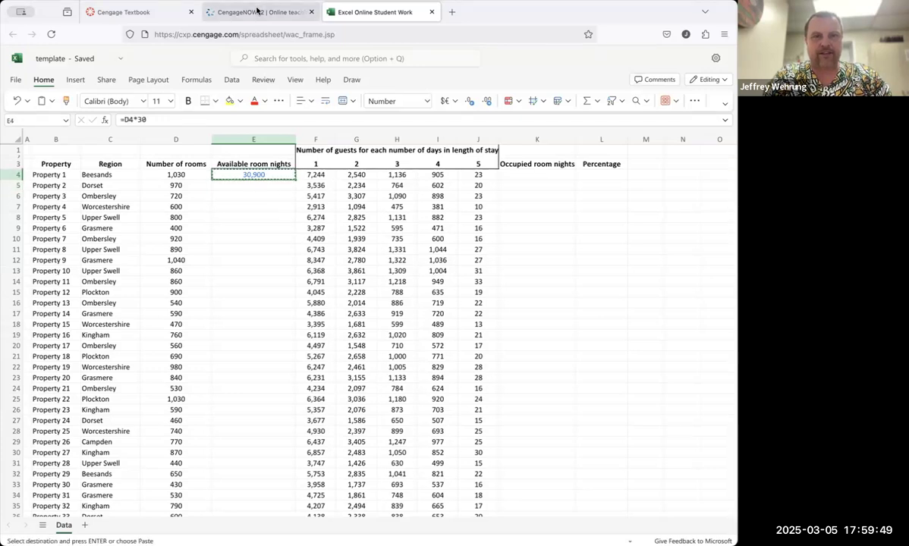
{"action": "left_click", "coordinate": [258, 12]}
{"action": "left_click", "coordinate": [65, 355]}
{"action": "type", "text": "=D4*30"}
{"action": "left_click", "coordinate": [71, 483]}
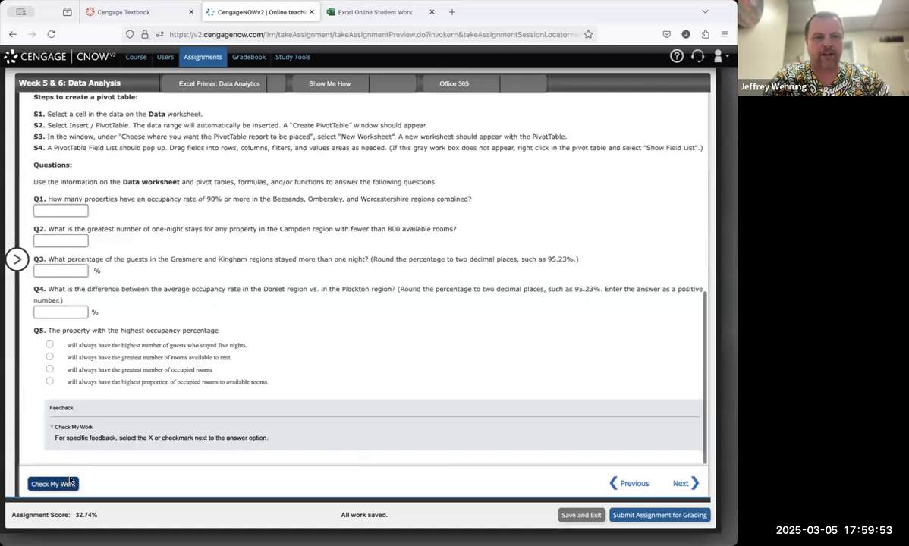
Step: Fill the E4 formula down column E for all property rows
{"action": "scroll", "coordinate": [175, 292], "scroll_direction": "up", "scroll_amount": 5}
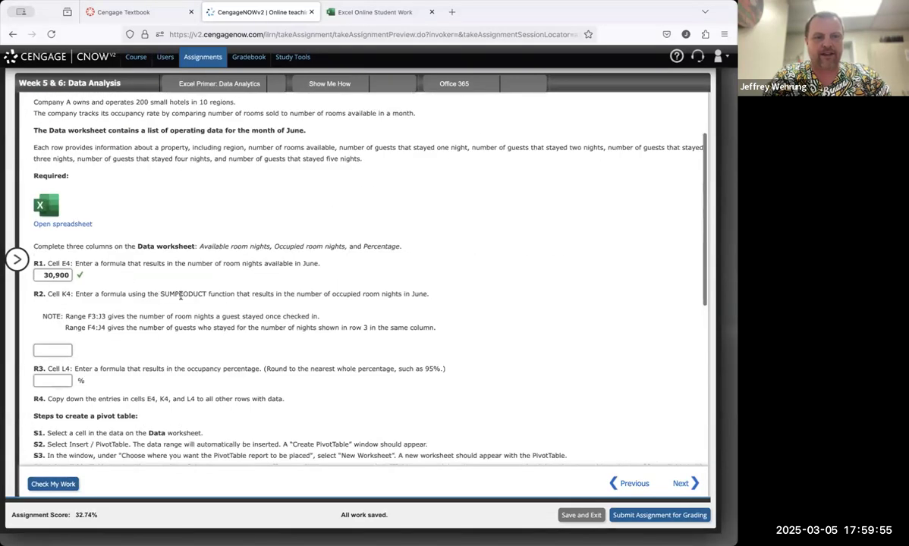
{"action": "scroll", "coordinate": [181, 295], "scroll_direction": "up", "scroll_amount": 1}
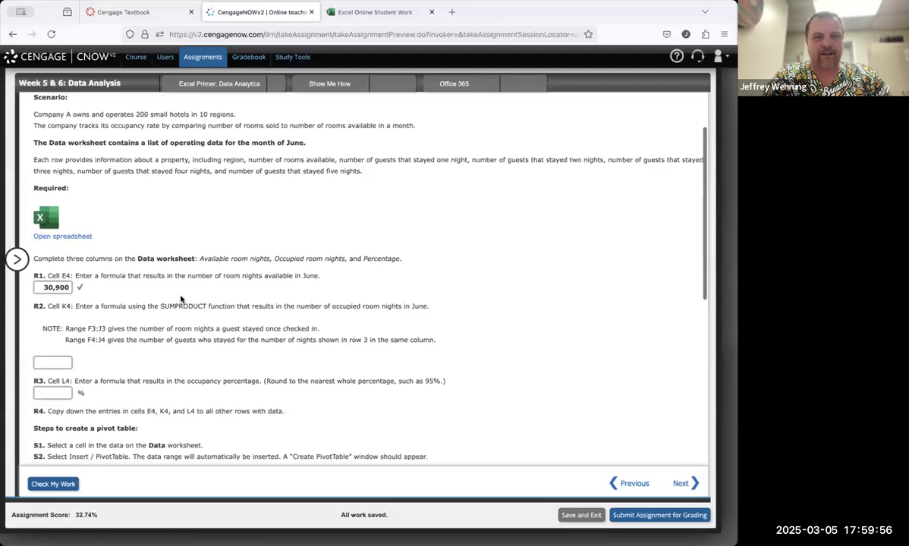
{"action": "left_click", "coordinate": [378, 13]}
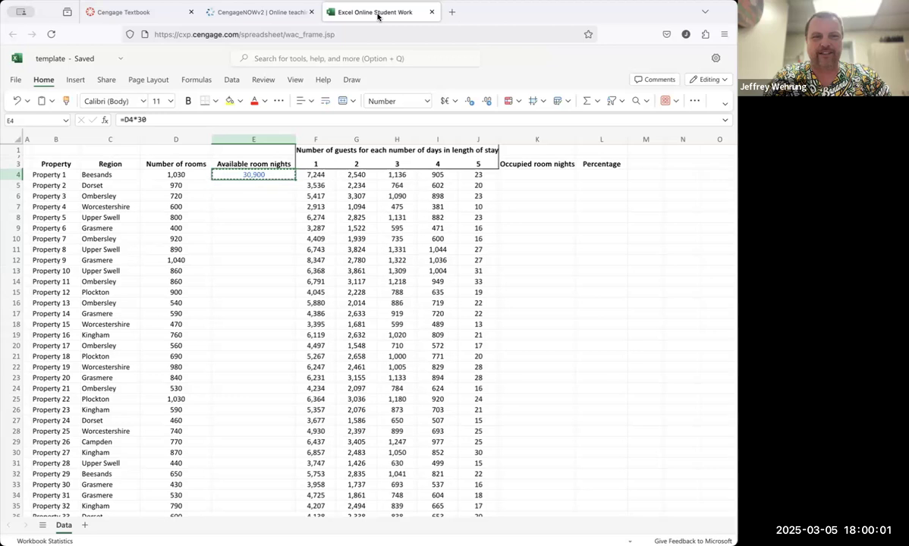
{"action": "double_click", "coordinate": [295, 180]}
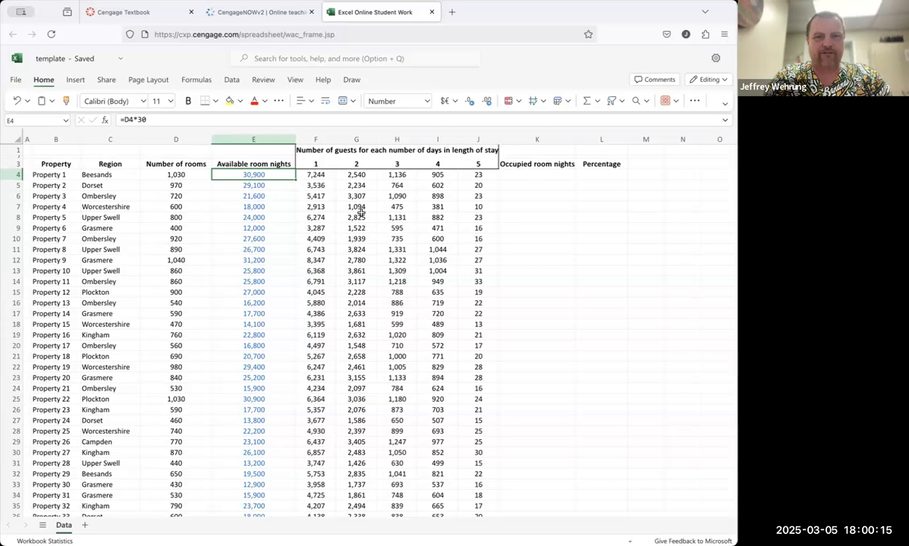
Step: In K4, enter the formula =F4*F3+G4*G3+H4*H3 for occupied room nights
{"action": "left_click", "coordinate": [526, 176]}
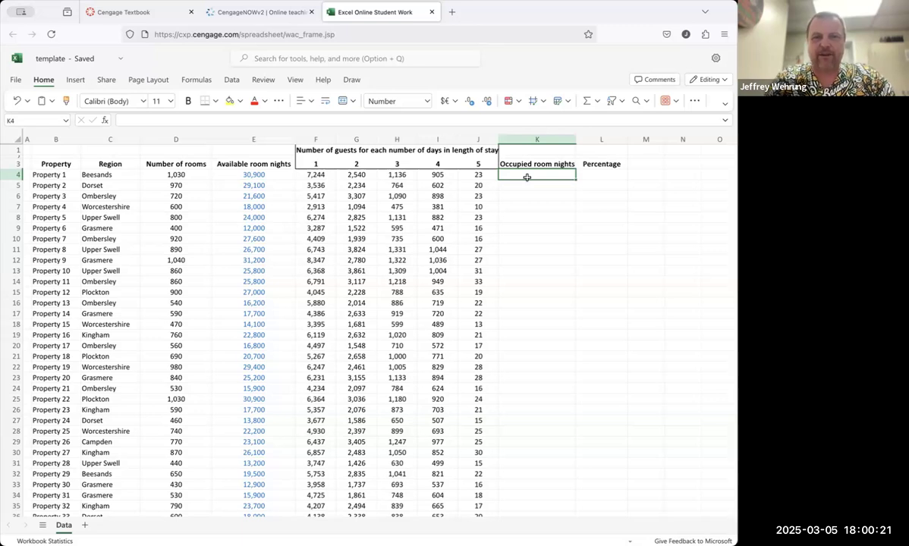
{"action": "type", "text": "="}
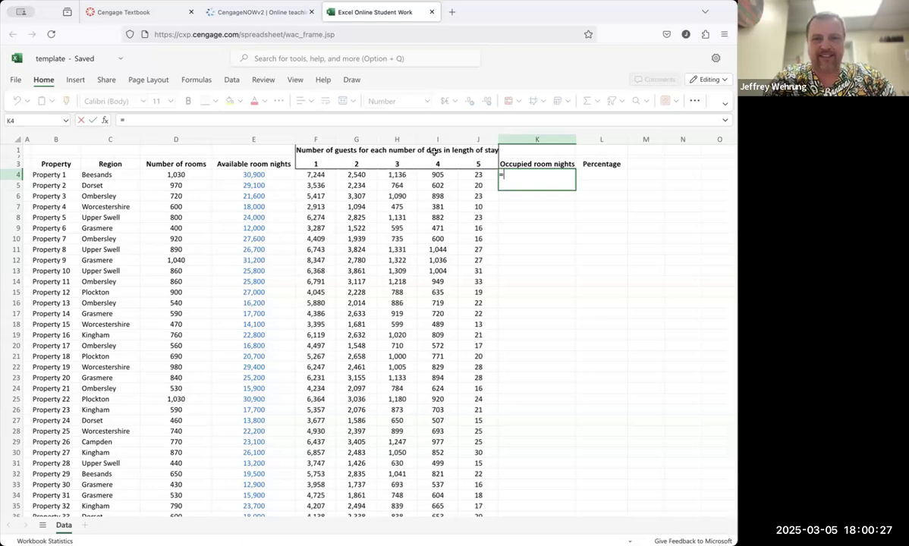
{"action": "left_click", "coordinate": [315, 179]}
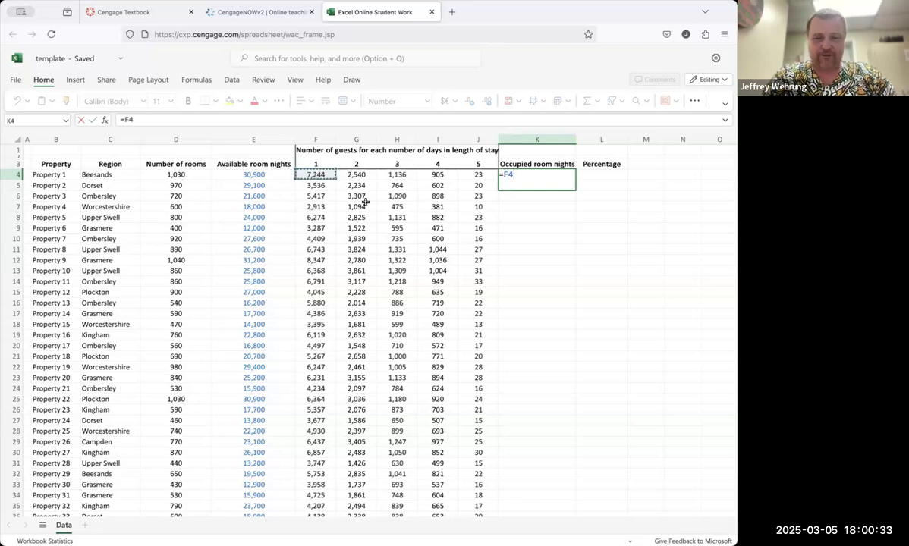
{"action": "type", "text": "+"}
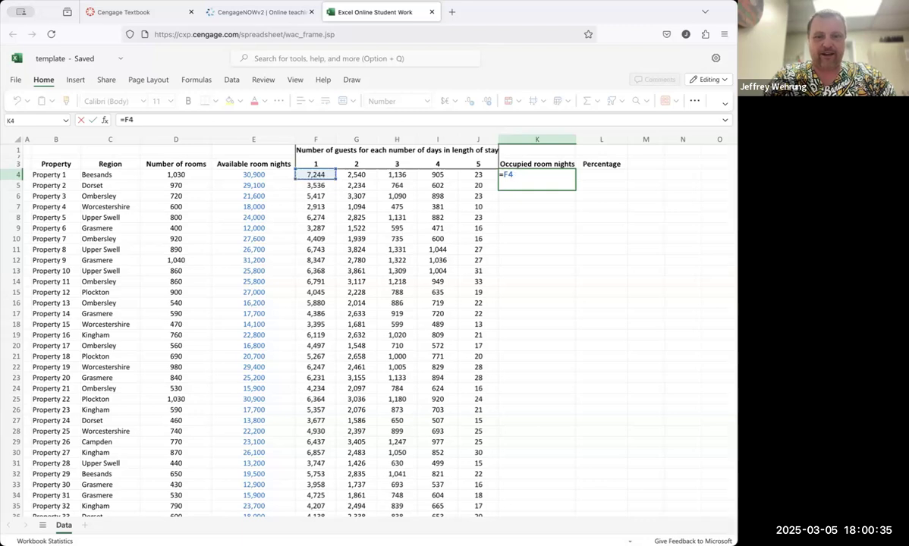
{"action": "left_click", "coordinate": [313, 163]}
{"action": "type", "text": "+"}
{"action": "left_click", "coordinate": [355, 175]}
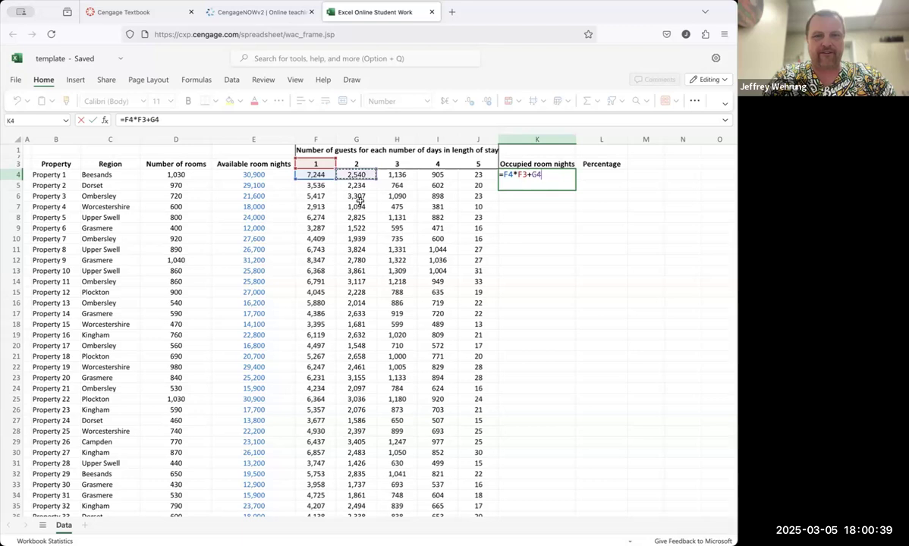
{"action": "type", "text": "*"}
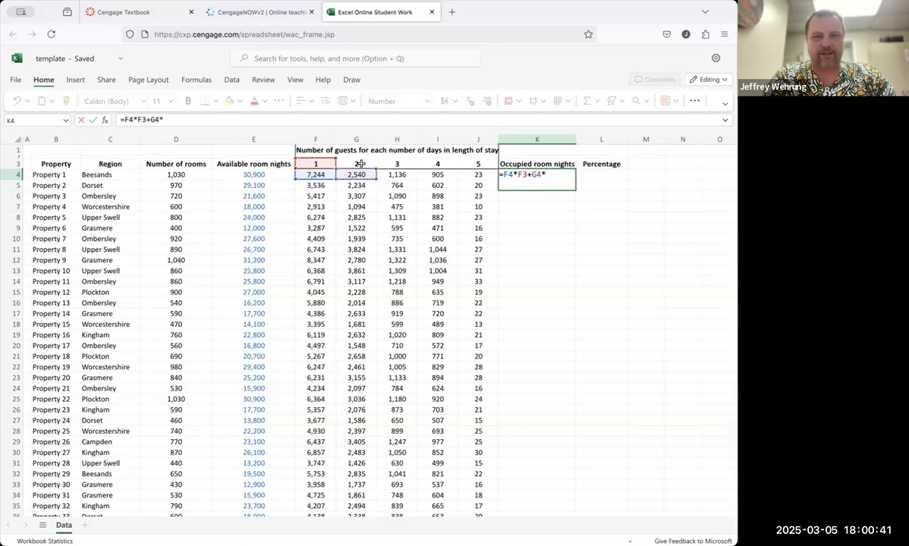
{"action": "left_click", "coordinate": [362, 163]}
{"action": "type", "text": "+"}
{"action": "left_click", "coordinate": [406, 175]}
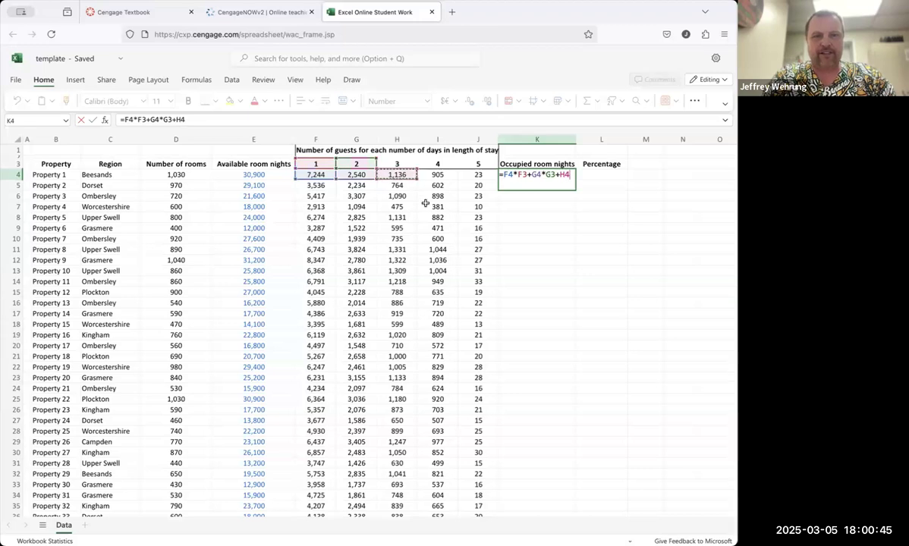
{"action": "type", "text": "*"}
{"action": "left_click", "coordinate": [391, 164]}
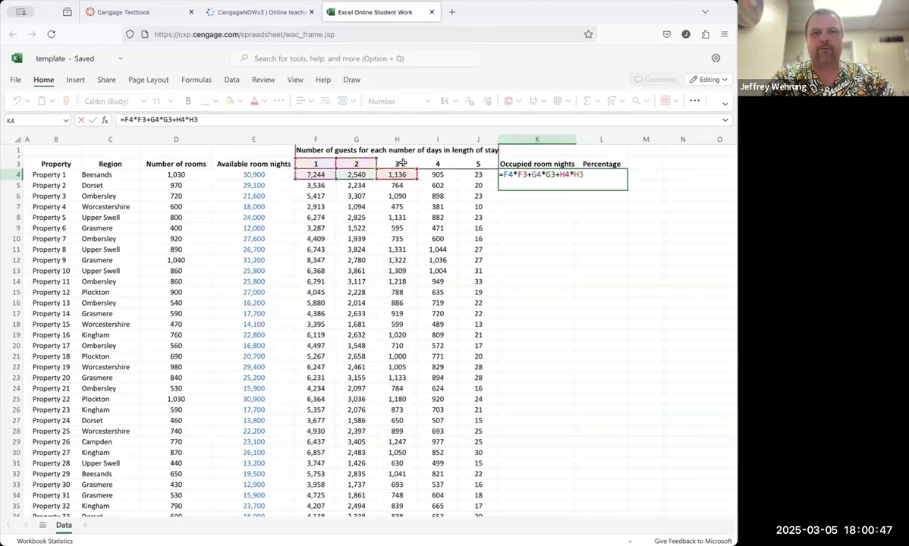
{"action": "key", "text": "Return"}
Step: Replace the K4 formula with =SUMPRODUCT(F3:J3,F4:J4)
{"action": "double_click", "coordinate": [532, 174]}
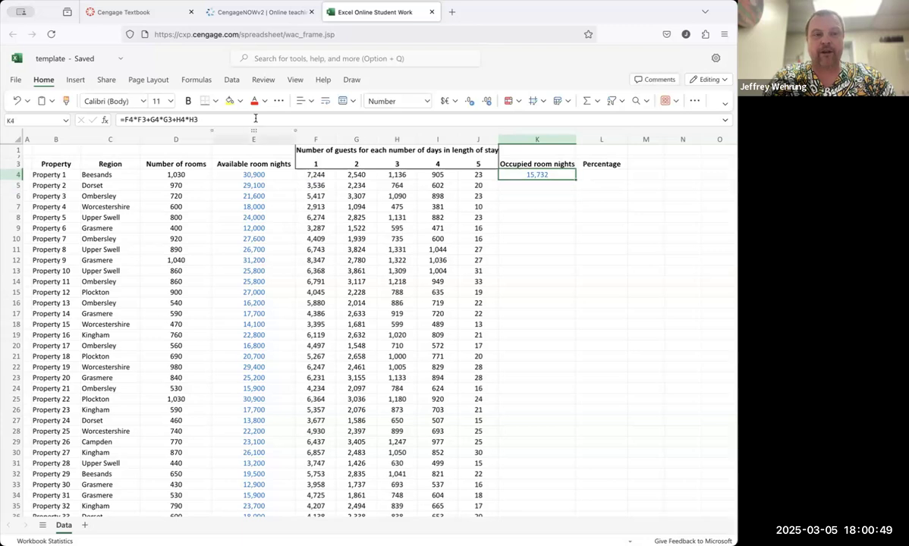
{"action": "key", "text": "BackSpace"}
{"action": "key", "text": "BackSpace"}
{"action": "key", "text": "BackSpace"}
{"action": "key", "text": "BackSpace"}
{"action": "key", "text": "BackSpace"}
{"action": "key", "text": "BackSpace"}
{"action": "key", "text": "BackSpace"}
{"action": "key", "text": "BackSpace"}
{"action": "key", "text": "BackSpace"}
{"action": "key", "text": "BackSpace"}
{"action": "key", "text": "BackSpace"}
{"action": "key", "text": "BackSpace"}
{"action": "key", "text": "BackSpace"}
{"action": "key", "text": "BackSpace"}
{"action": "key", "text": "BackSpace"}
{"action": "key", "text": "BackSpace"}
{"action": "key", "text": "BackSpace"}
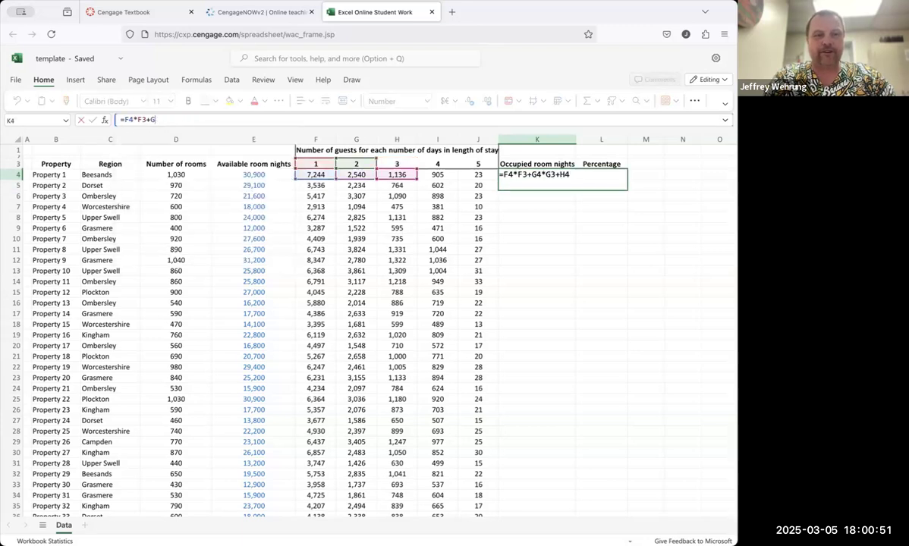
{"action": "type", "text": "sumpro"}
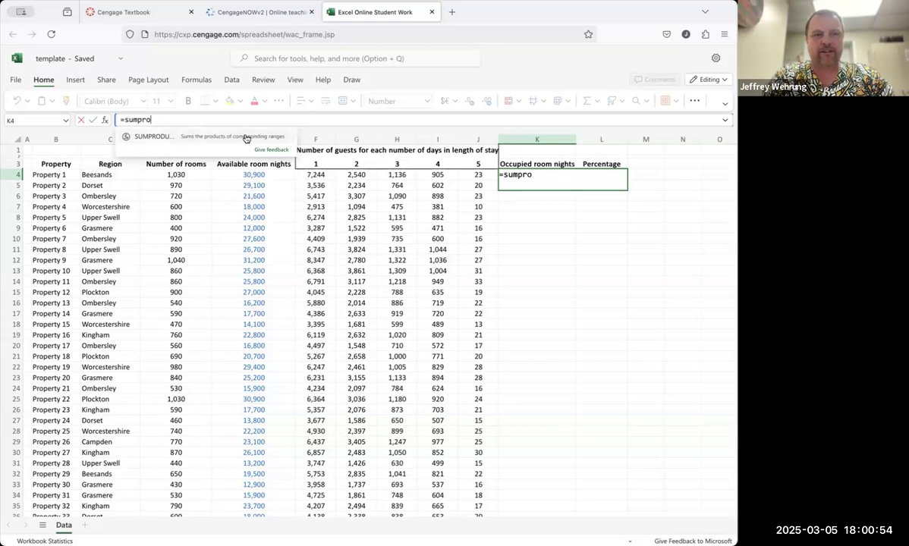
{"action": "left_click", "coordinate": [246, 138]}
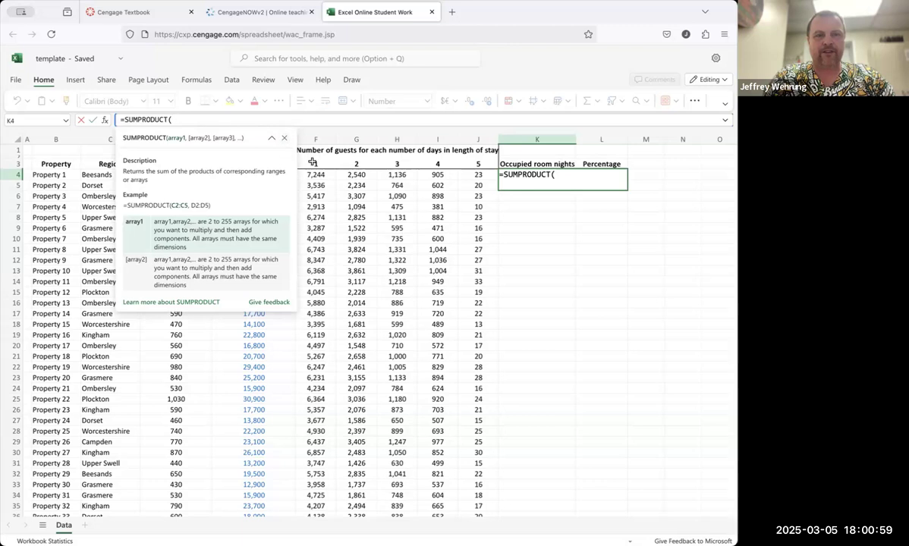
{"action": "left_click_drag", "start_coordinate": [312, 162], "coordinate": [472, 164]}
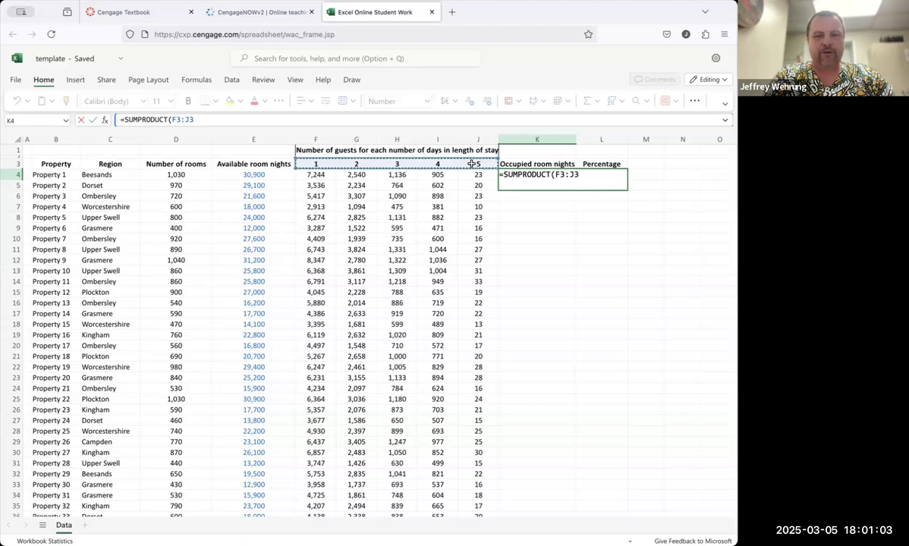
{"action": "type", "text": ","}
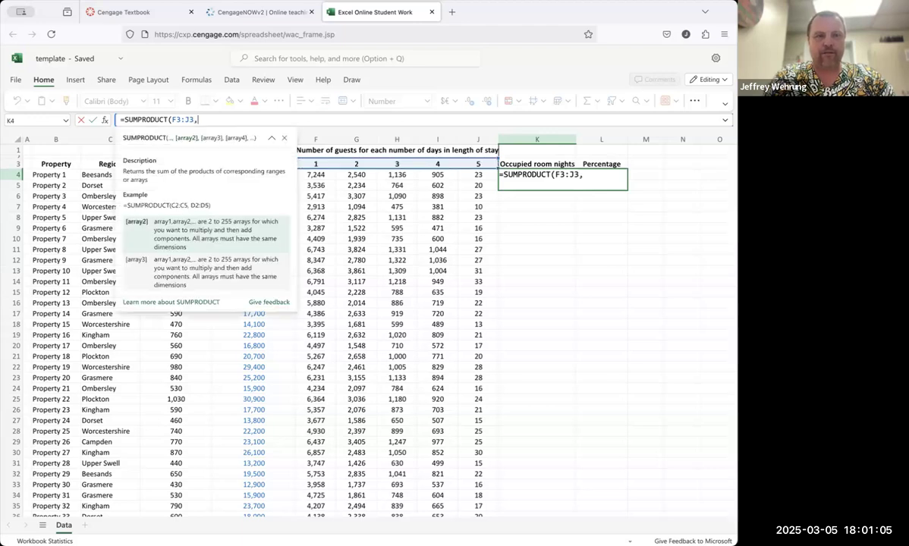
{"action": "left_click_drag", "start_coordinate": [323, 175], "coordinate": [472, 174]}
{"action": "type", "text": ")"}
{"action": "key", "text": "Return"}
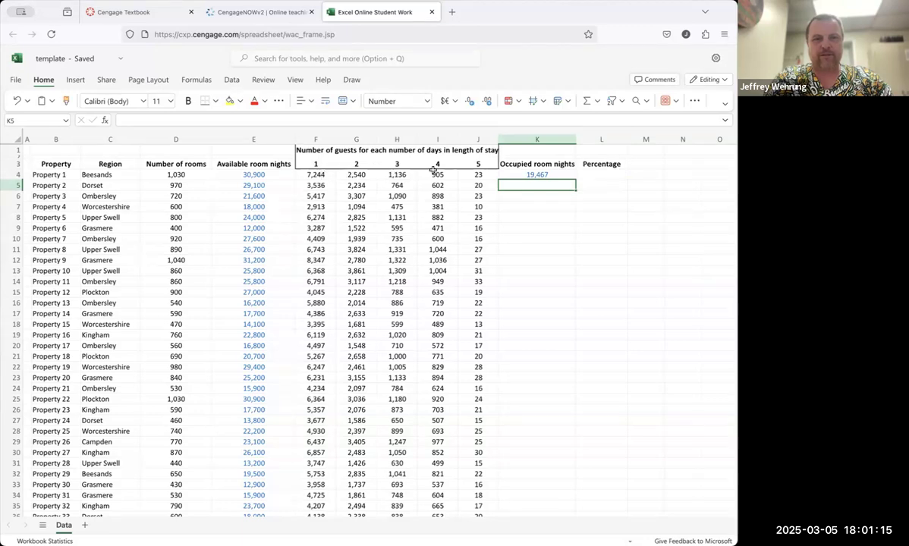
Step: Fill the K4 formula down column K and inspect the copied formula in K8
{"action": "left_click", "coordinate": [550, 175]}
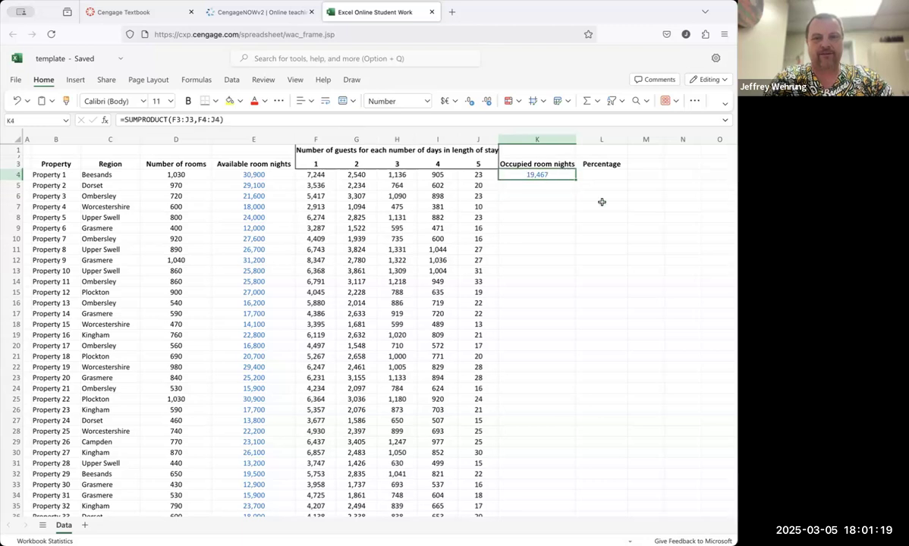
{"action": "double_click", "coordinate": [575, 179]}
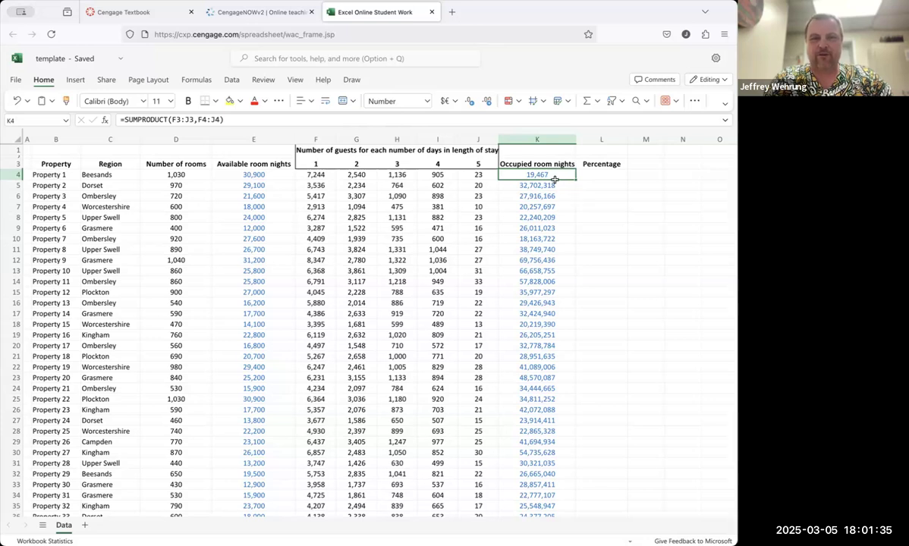
{"action": "left_click", "coordinate": [540, 217]}
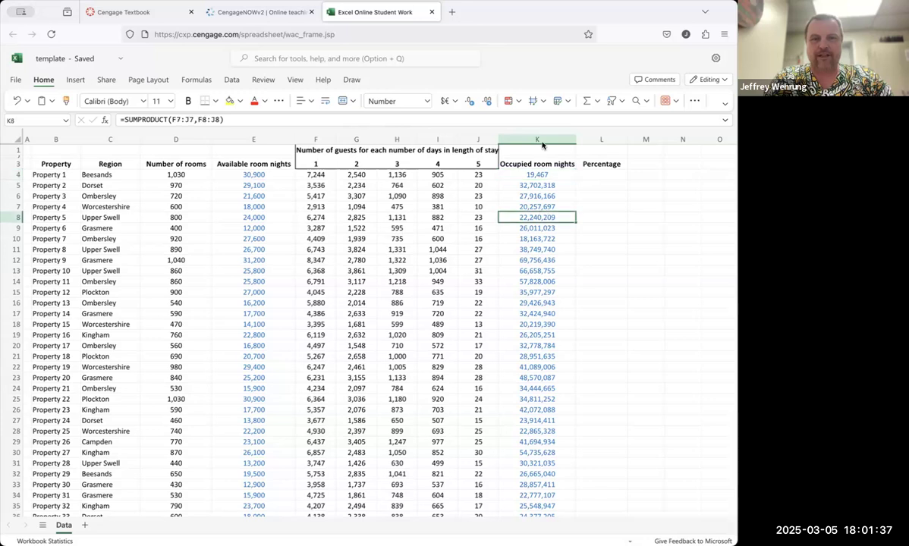
{"action": "left_click", "coordinate": [545, 121]}
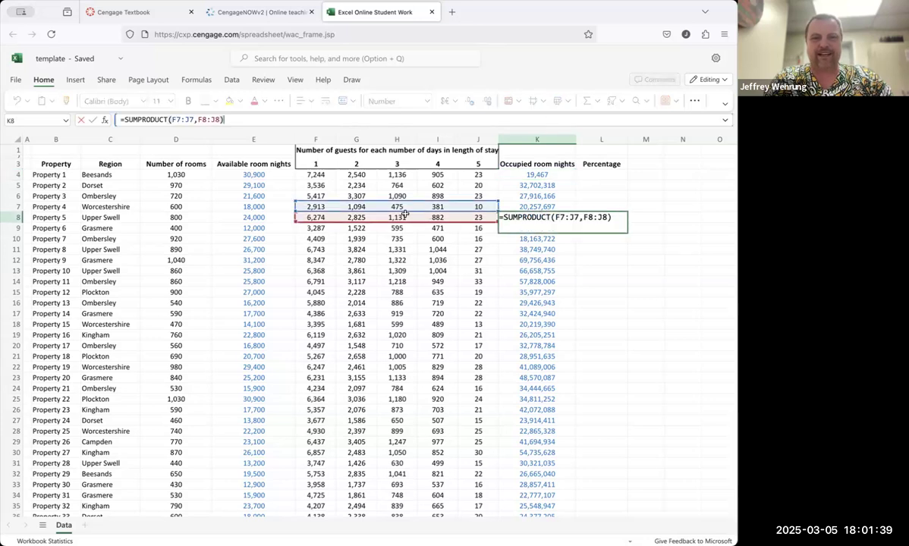
{"action": "left_click", "coordinate": [538, 174]}
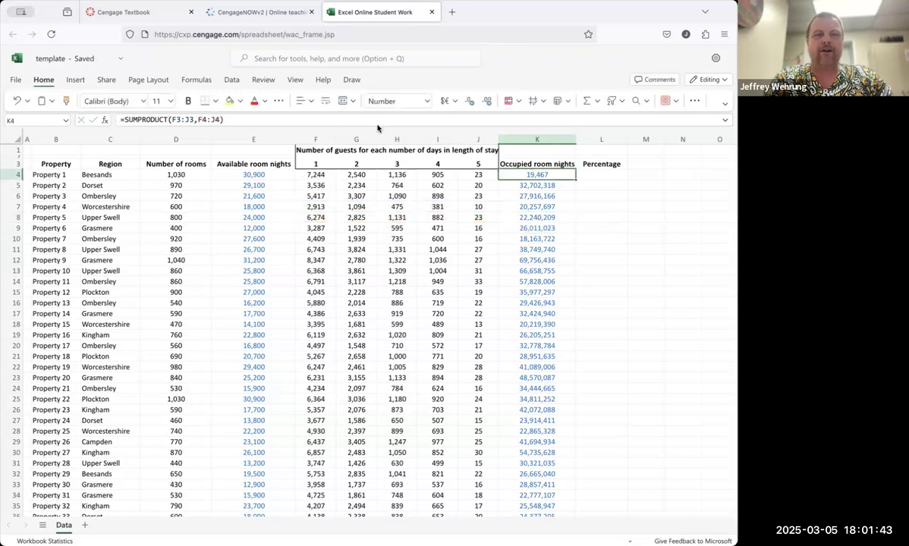
Step: Make the row-3 range absolute in the K4 formula so it reads =SUMPRODUCT(F$3:J$3,F4:J4)
{"action": "left_click", "coordinate": [176, 119]}
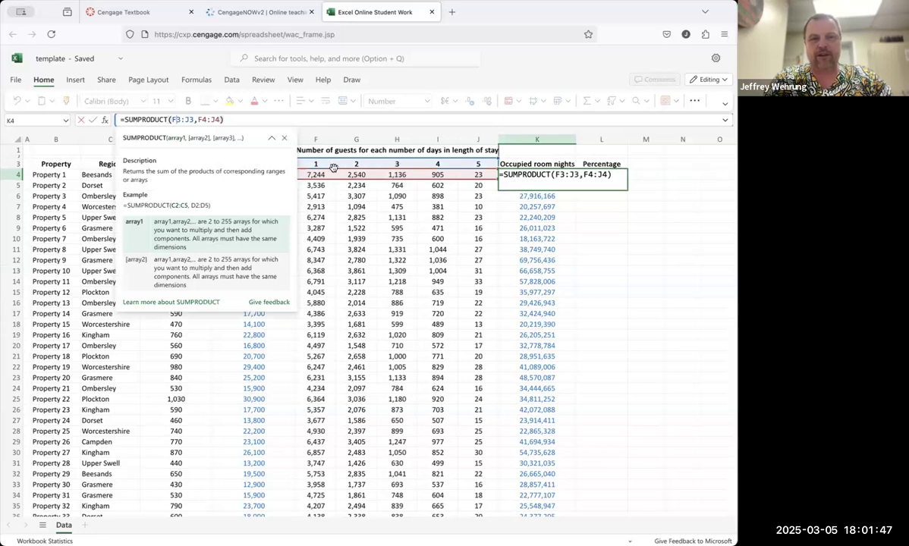
{"action": "left_click", "coordinate": [179, 119]}
{"action": "type", "text": "$"}
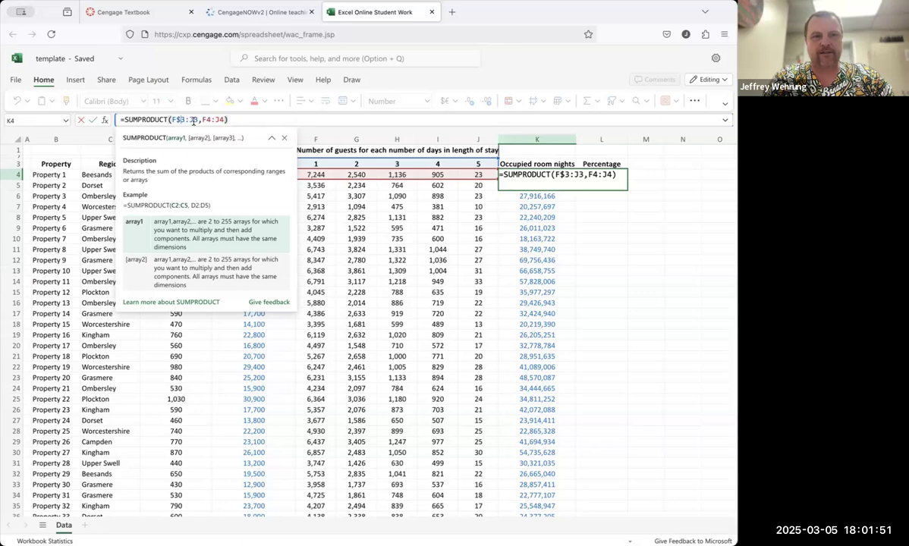
{"action": "type", "text": "$"}
{"action": "key", "text": "Return"}
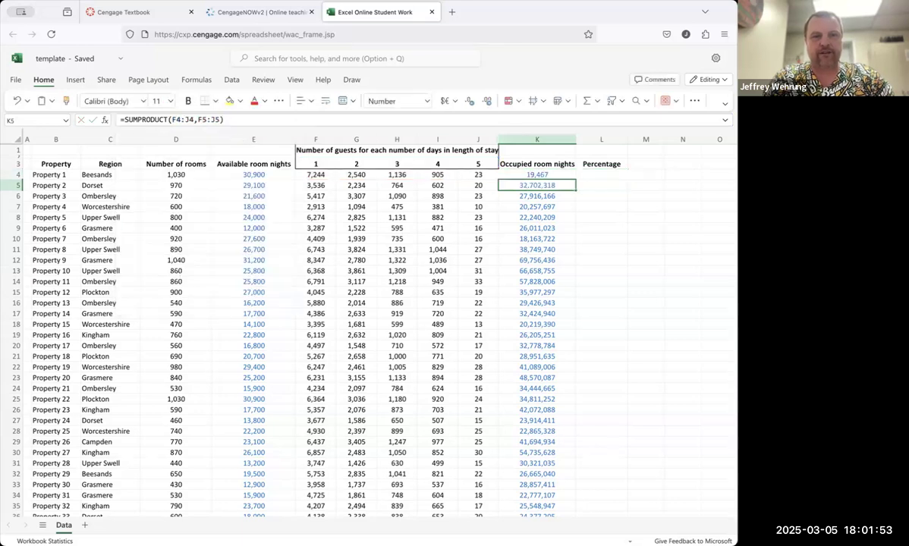
Step: Fill the corrected K4 formula down column K and inspect the copied formulas in K18 and K14
{"action": "left_click", "coordinate": [517, 173]}
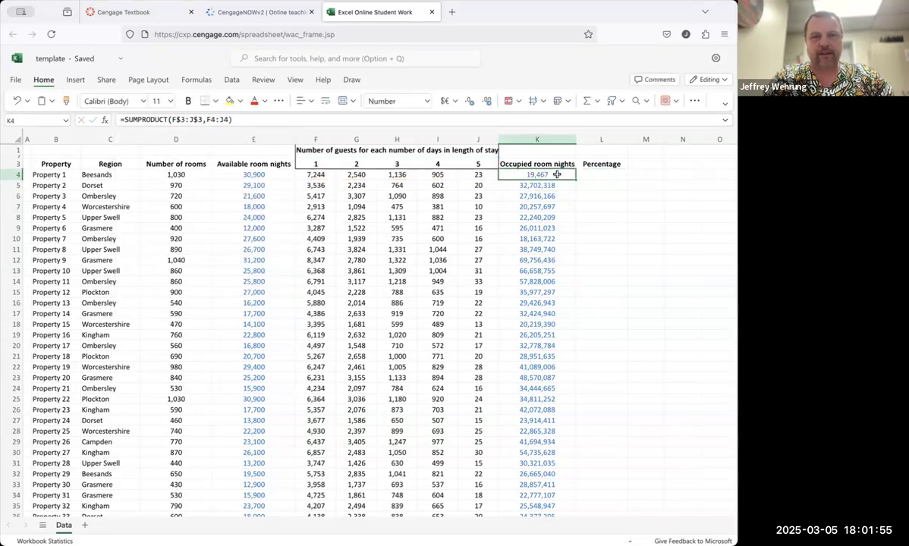
{"action": "double_click", "coordinate": [576, 180]}
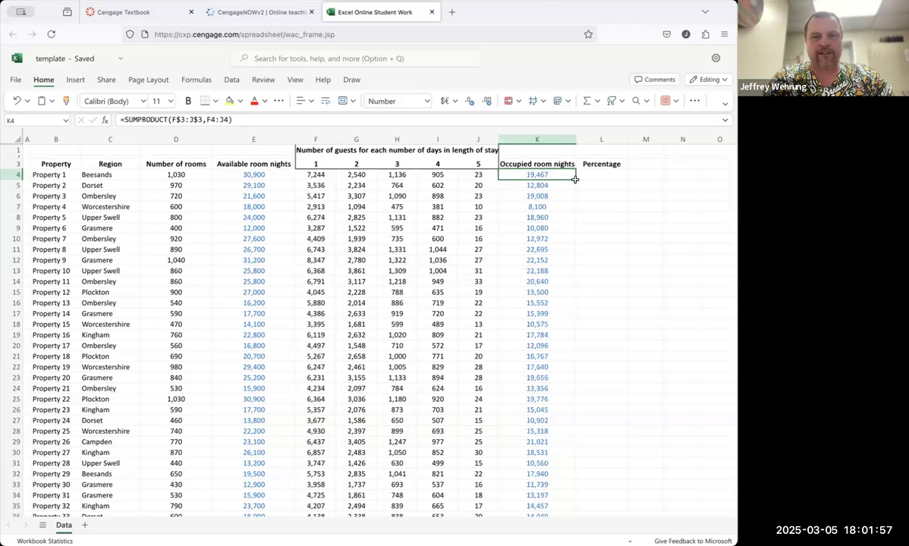
{"action": "left_click", "coordinate": [544, 322]}
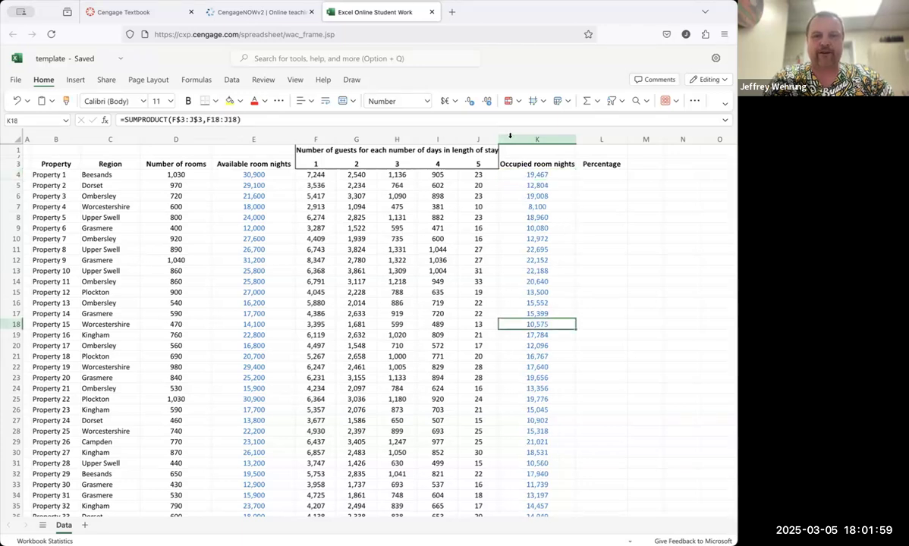
{"action": "left_click", "coordinate": [506, 120]}
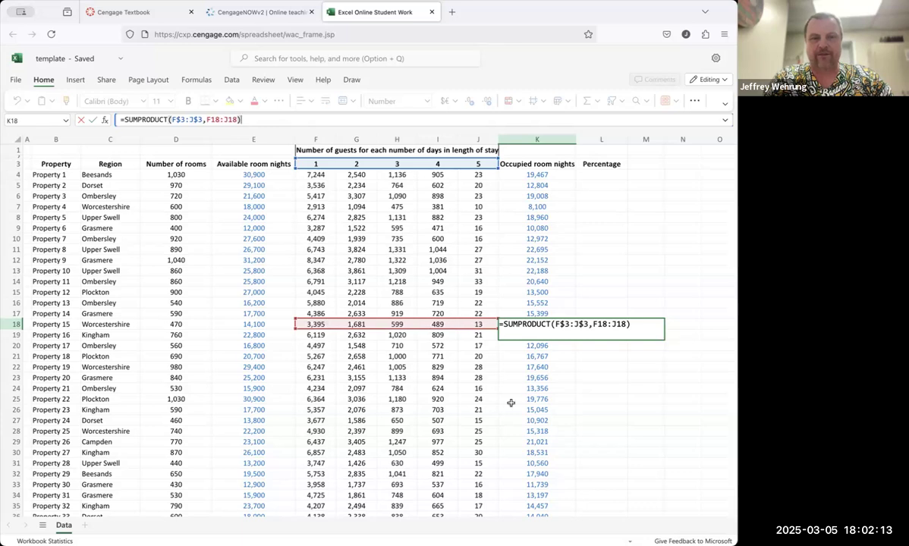
{"action": "left_click", "coordinate": [540, 281]}
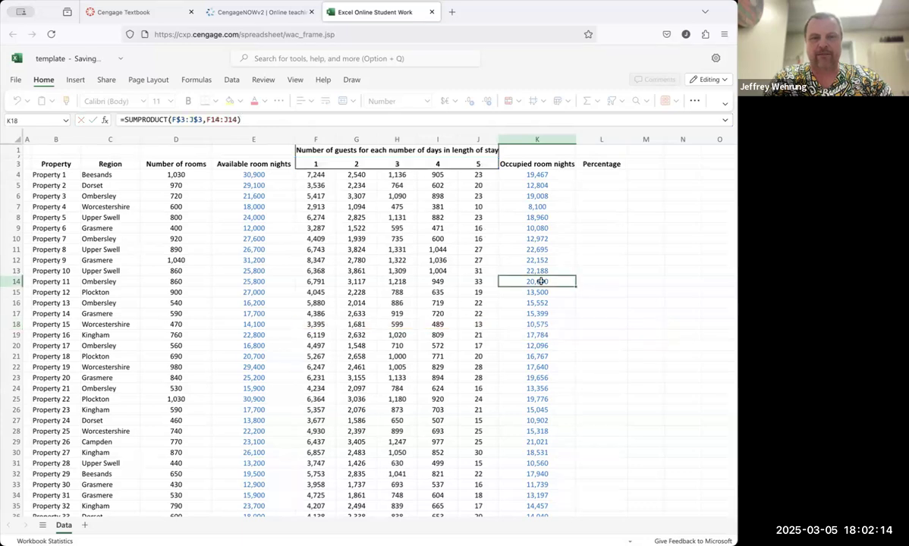
{"action": "left_click", "coordinate": [543, 177]}
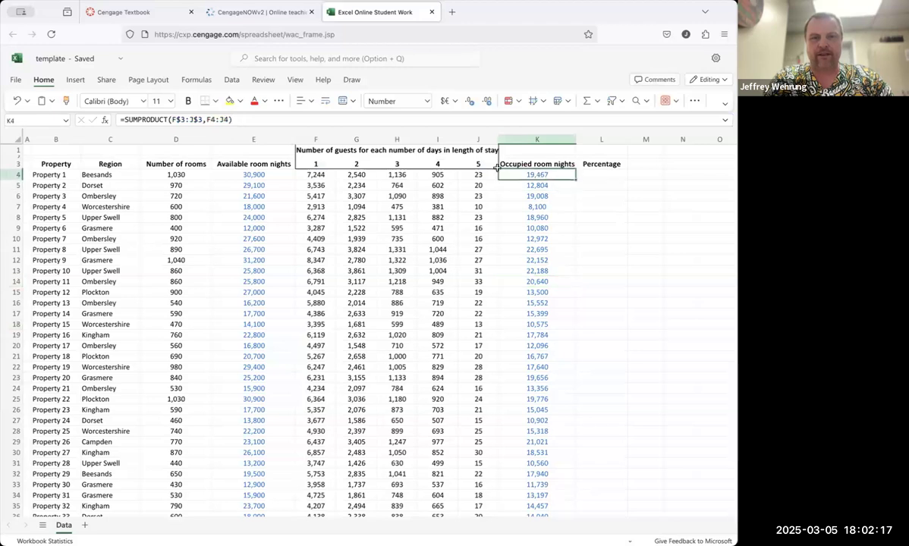
Step: Copy K4 into the R2 answer box of the assignment and check the work
{"action": "key", "text": "ctrl+c"}
{"action": "left_click", "coordinate": [257, 12]}
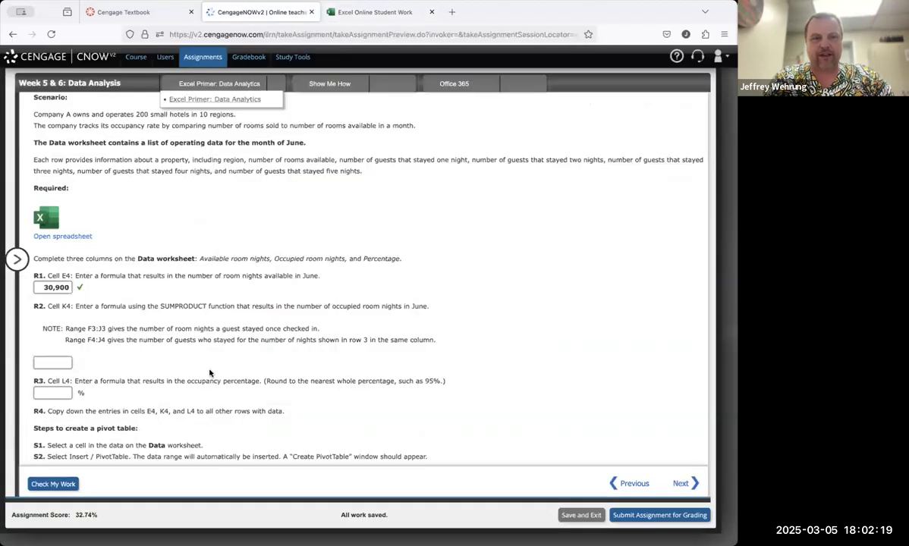
{"action": "left_click", "coordinate": [55, 362]}
{"action": "key", "text": "ctrl+v"}
{"action": "left_click", "coordinate": [53, 485]}
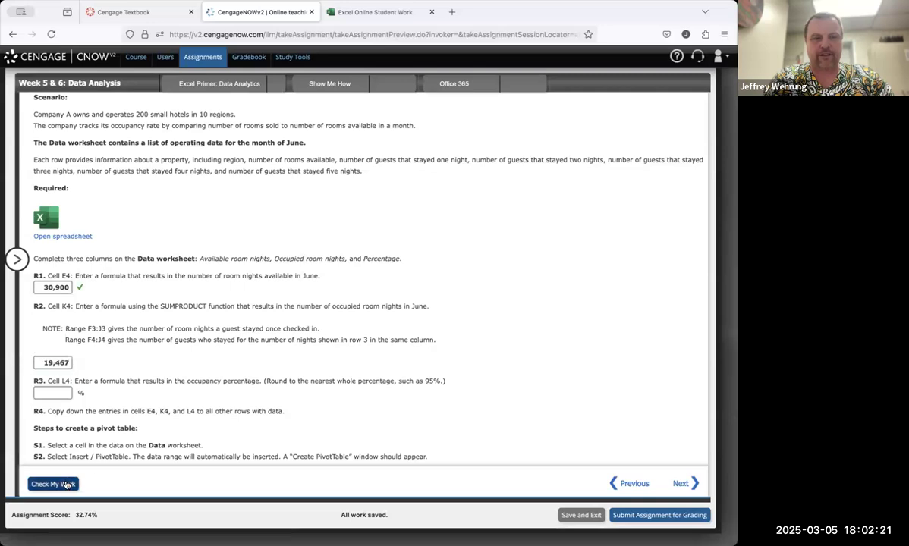
{"action": "scroll", "coordinate": [174, 331], "scroll_direction": "up", "scroll_amount": 5}
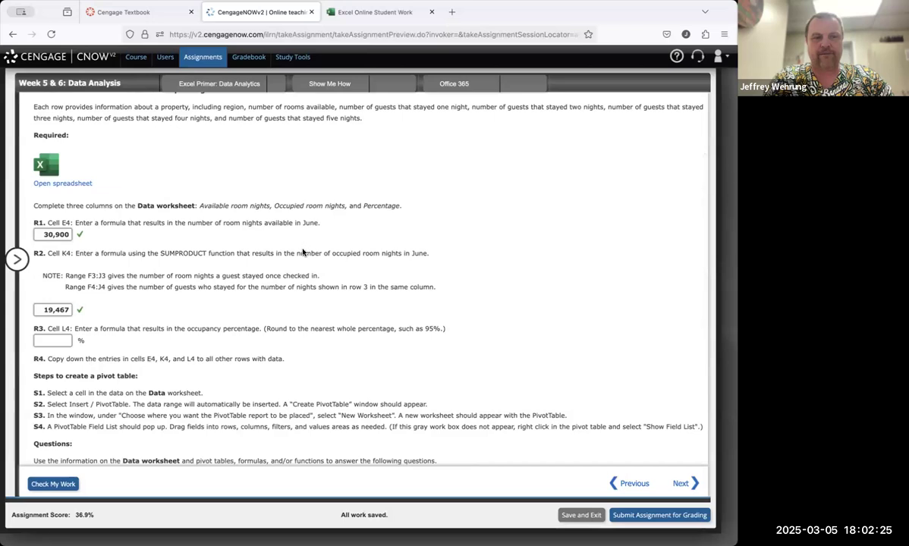
Step: In L4, enter the formula =K4/E4 for the occupancy percentage and fill it down column L
{"action": "left_click", "coordinate": [367, 19]}
{"action": "left_click", "coordinate": [589, 174]}
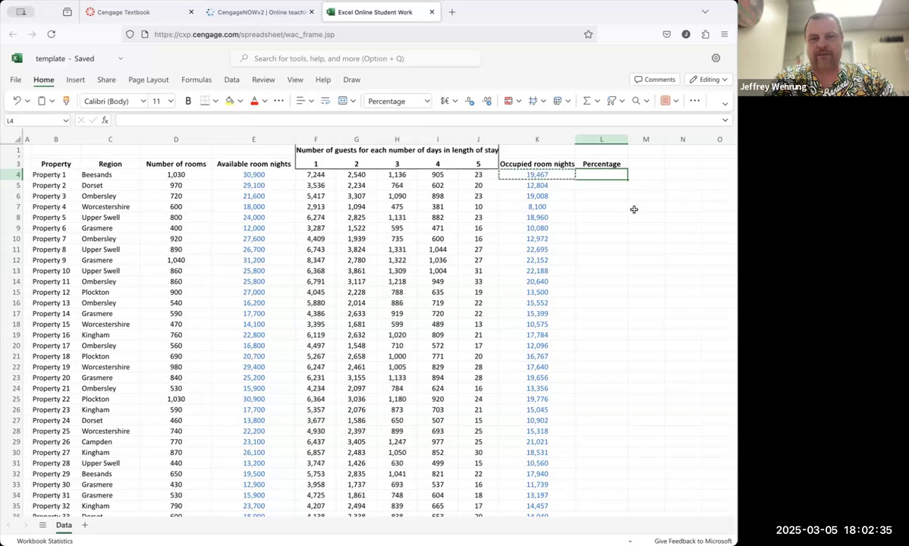
{"action": "type", "text": "="}
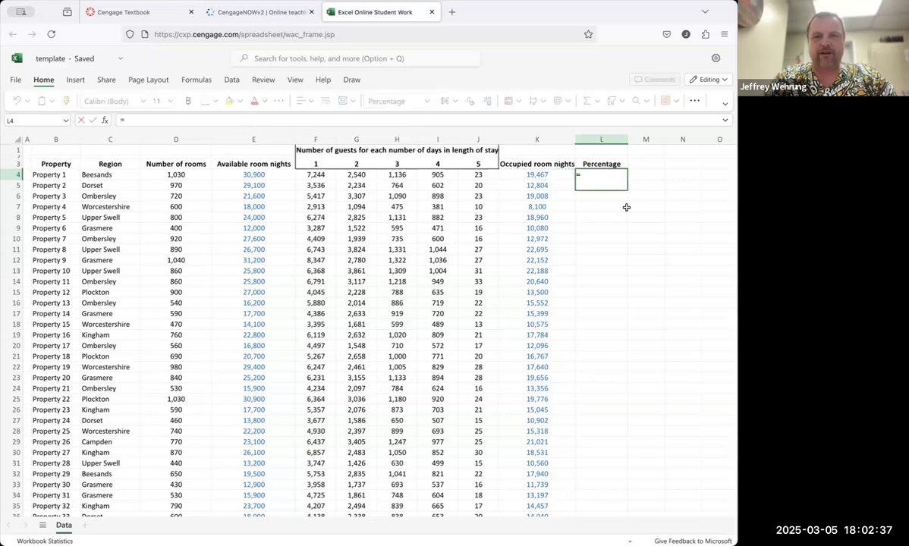
{"action": "left_click", "coordinate": [545, 175]}
{"action": "type", "text": "/"}
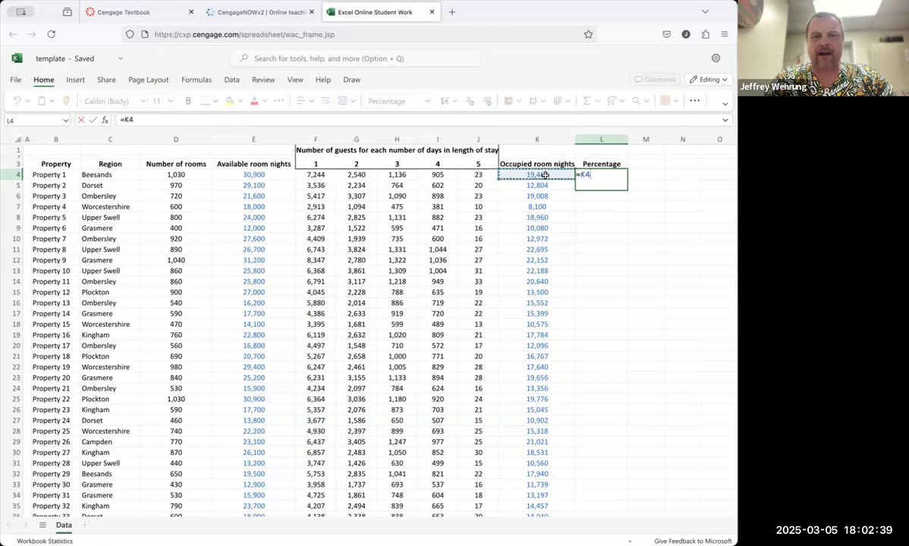
{"action": "left_click", "coordinate": [258, 176]}
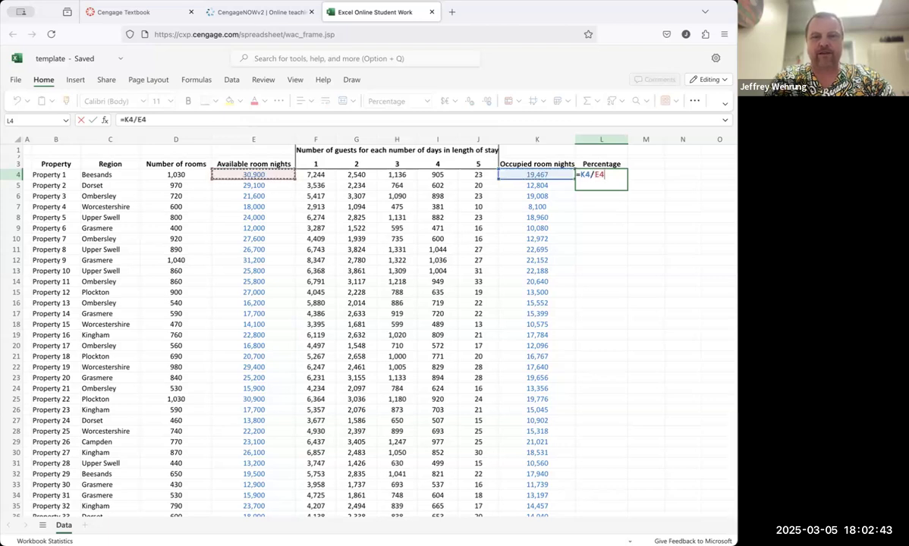
{"action": "key", "text": "Return"}
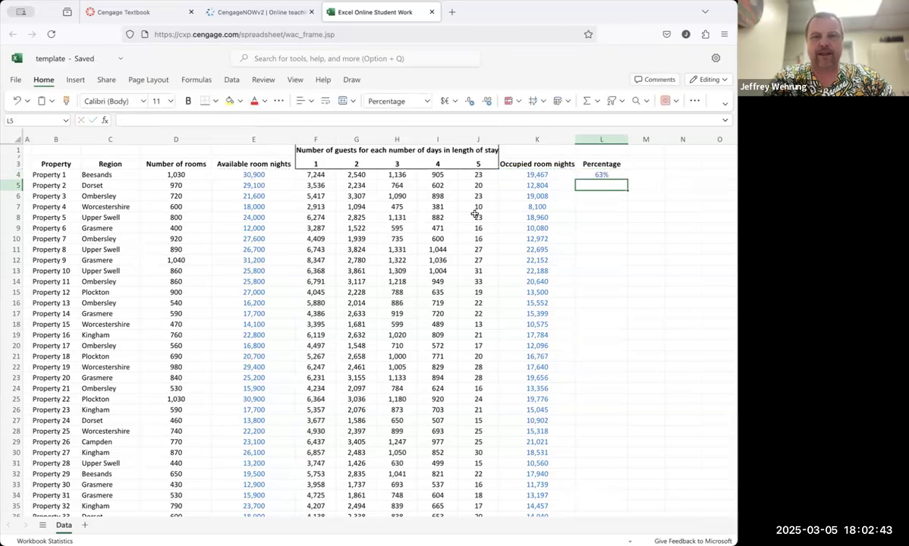
{"action": "left_click", "coordinate": [607, 174]}
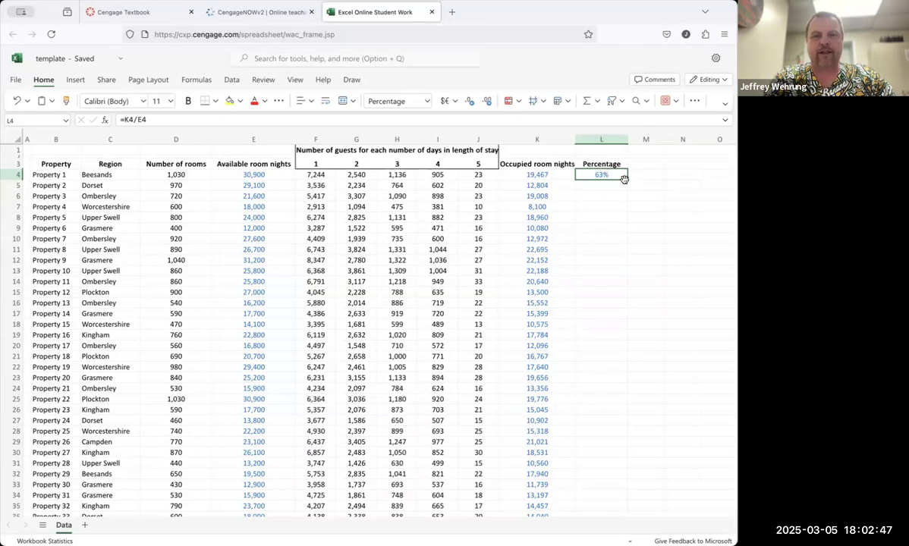
{"action": "double_click", "coordinate": [627, 178]}
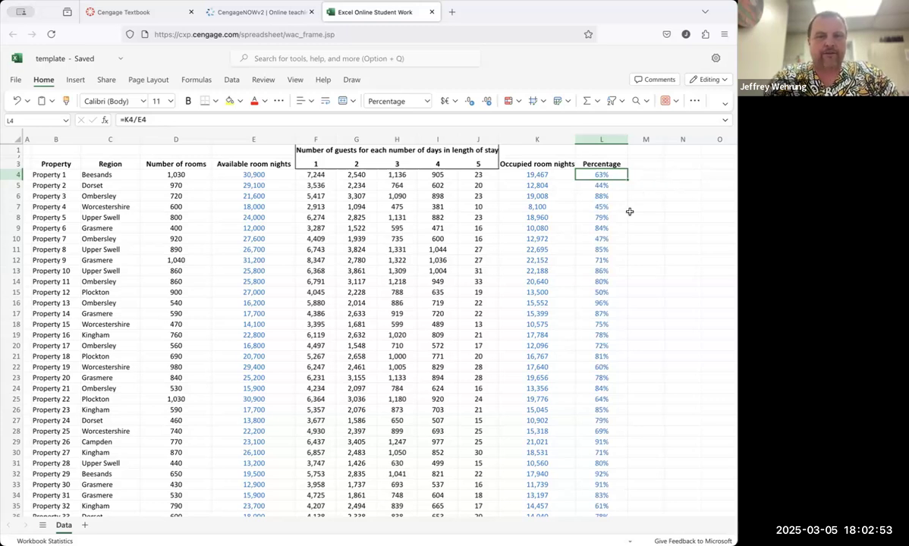
Step: Copy L4 into the R3 answer box of the assignment and check the work
{"action": "key", "text": "super+c"}
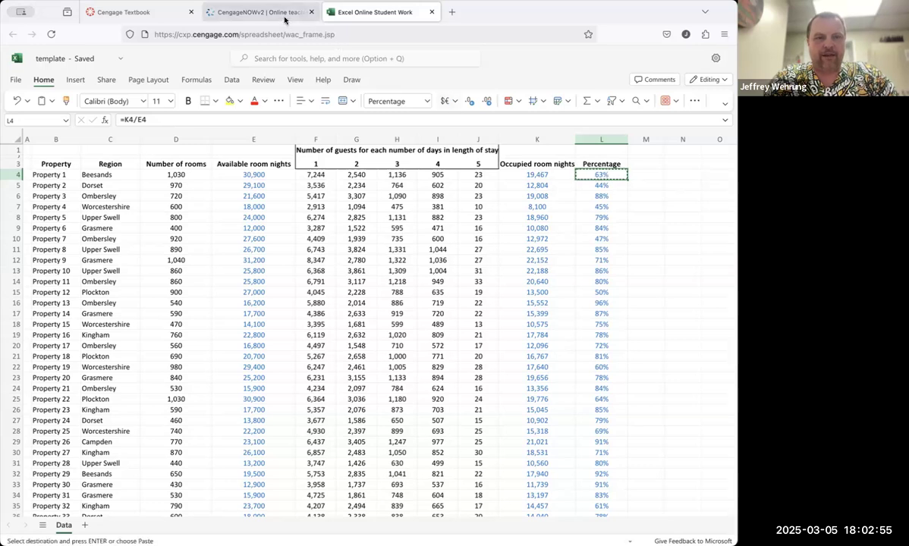
{"action": "left_click", "coordinate": [285, 19]}
{"action": "left_click", "coordinate": [53, 340]}
{"action": "key", "text": "super+v"}
{"action": "left_click", "coordinate": [61, 480]}
{"action": "scroll", "coordinate": [173, 331], "scroll_direction": "down", "scroll_amount": 5}
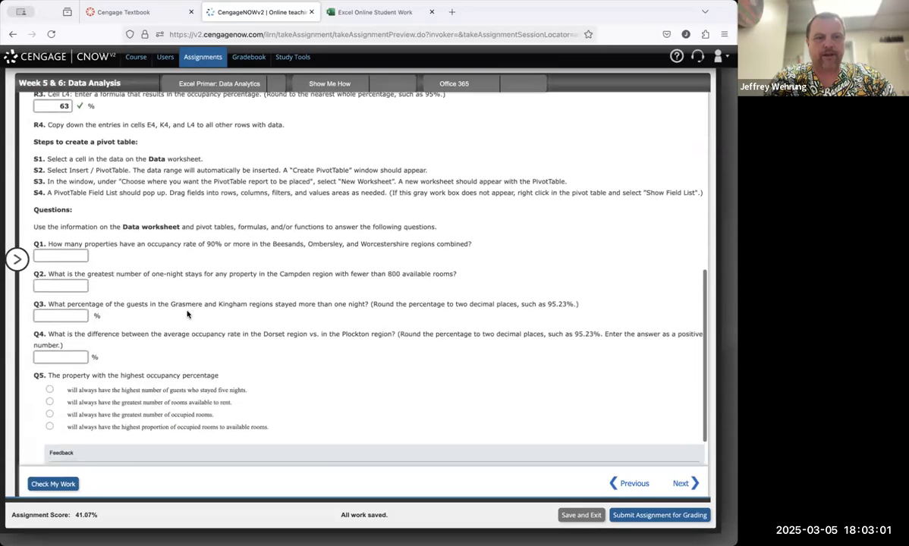
Step: Create a PivotTable on a new worksheet from the data range B3:L203
{"action": "scroll", "coordinate": [187, 314], "scroll_direction": "down", "scroll_amount": 1}
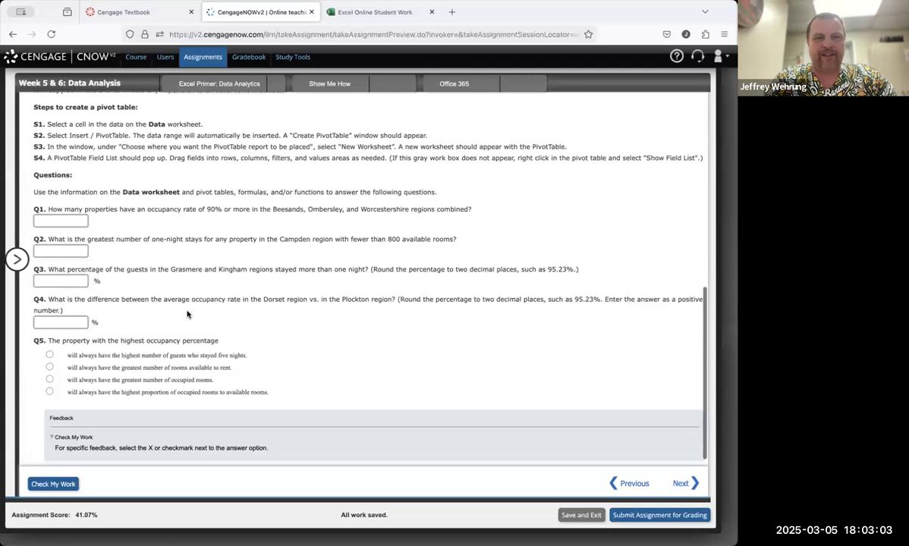
{"action": "left_click", "coordinate": [375, 12]}
{"action": "left_click", "coordinate": [682, 227]}
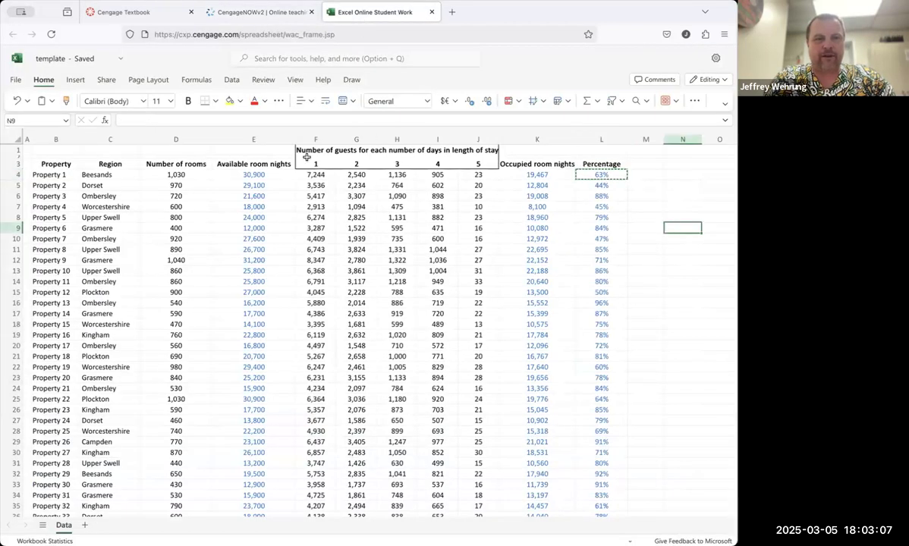
{"action": "left_click", "coordinate": [73, 80]}
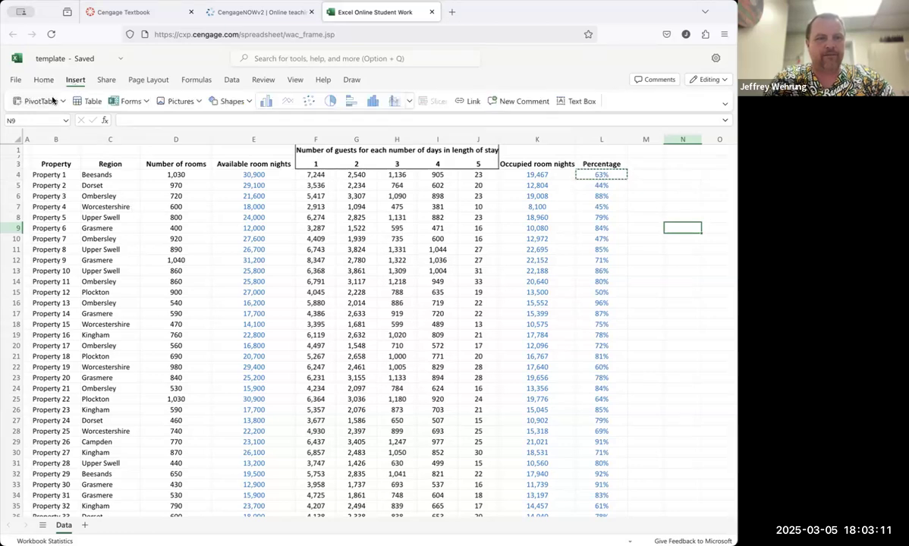
{"action": "left_click", "coordinate": [50, 100]}
{"action": "left_click", "coordinate": [292, 311]}
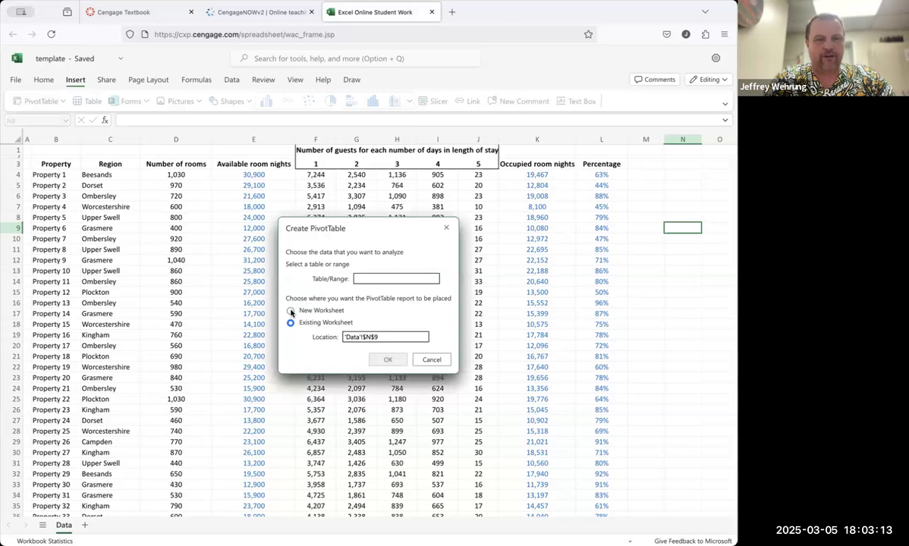
{"action": "left_click", "coordinate": [371, 280]}
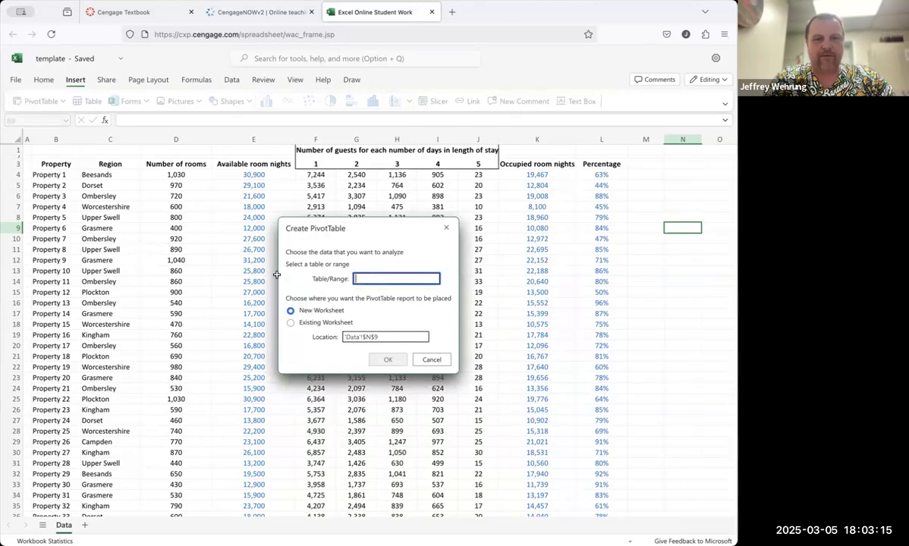
{"action": "left_click", "coordinate": [48, 165]}
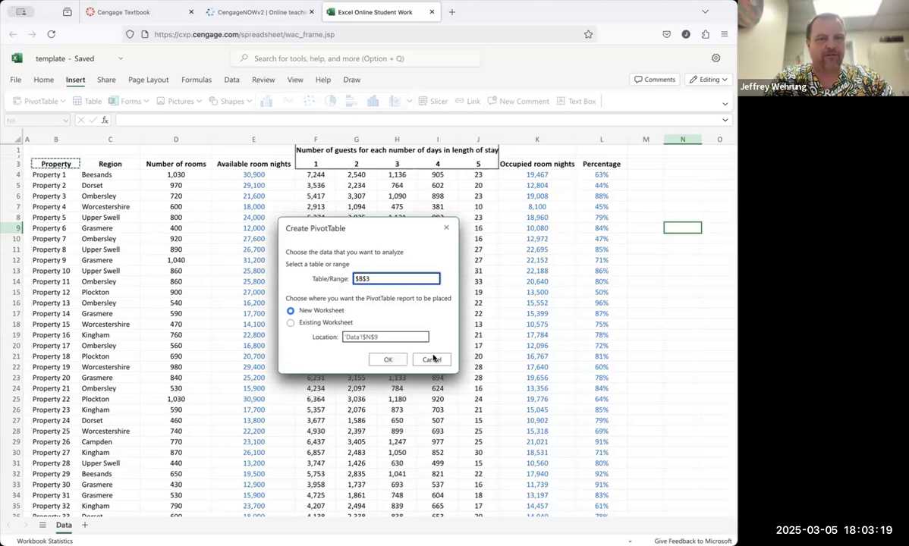
{"action": "scroll", "coordinate": [527, 369], "scroll_direction": "down", "scroll_amount": 20}
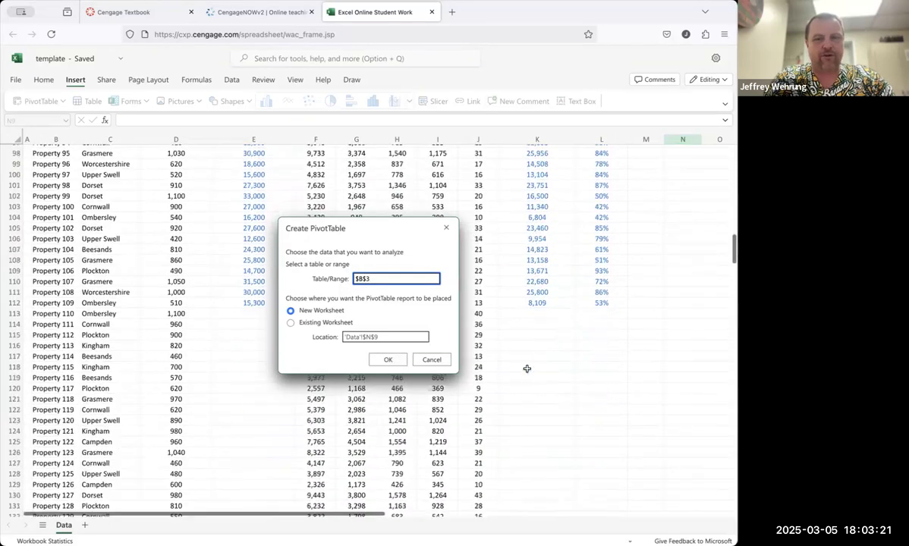
{"action": "scroll", "coordinate": [527, 369], "scroll_direction": "down", "scroll_amount": 14}
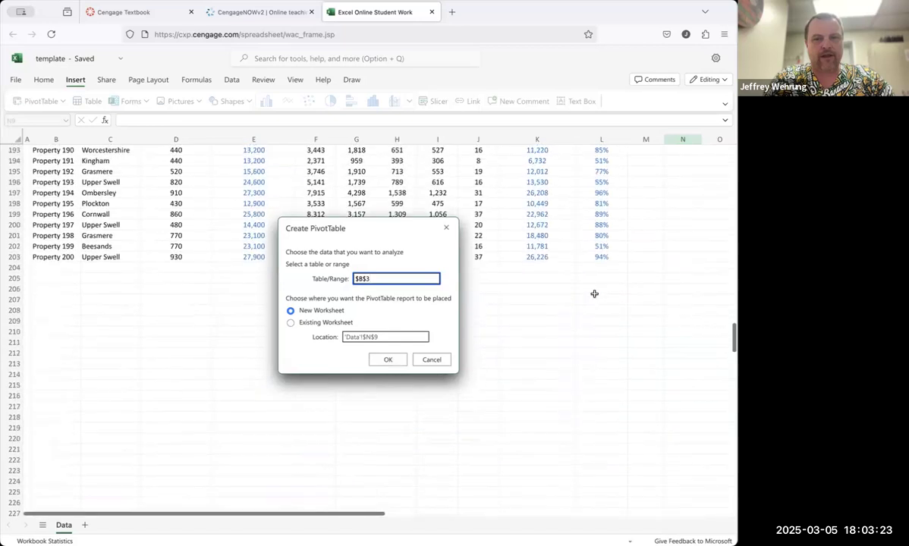
{"action": "left_click", "coordinate": [588, 257], "text": "shift"}
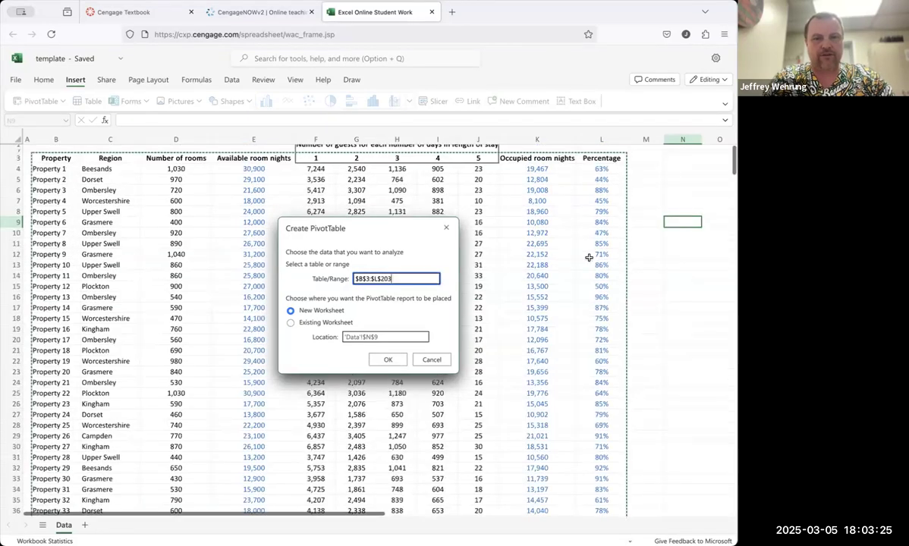
{"action": "left_click", "coordinate": [388, 361]}
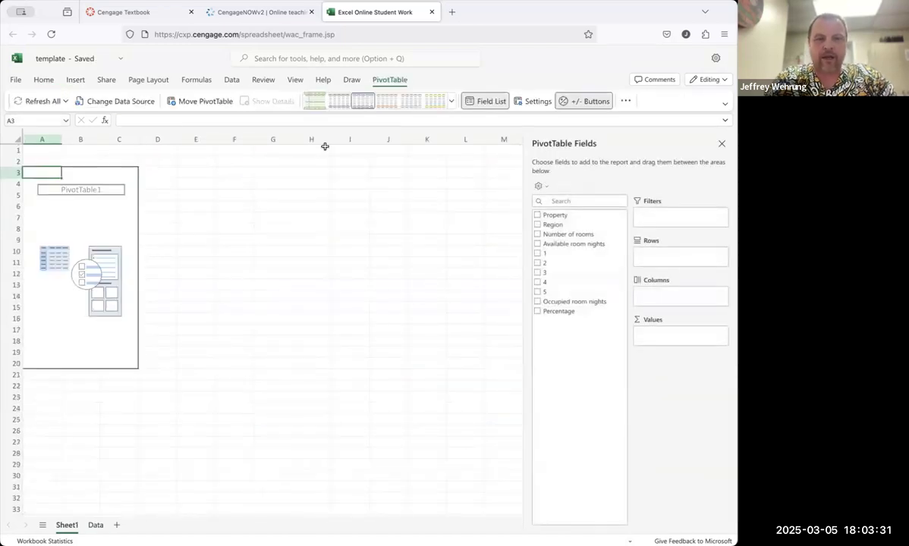
Step: Add the Property and Region fields to the PivotTable's rows
{"action": "left_click", "coordinate": [264, 10]}
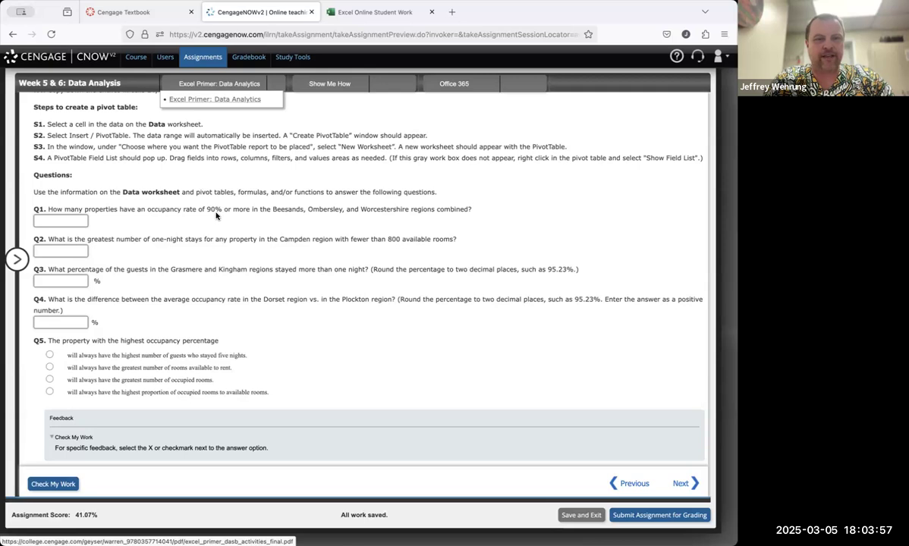
{"action": "left_click", "coordinate": [372, 11]}
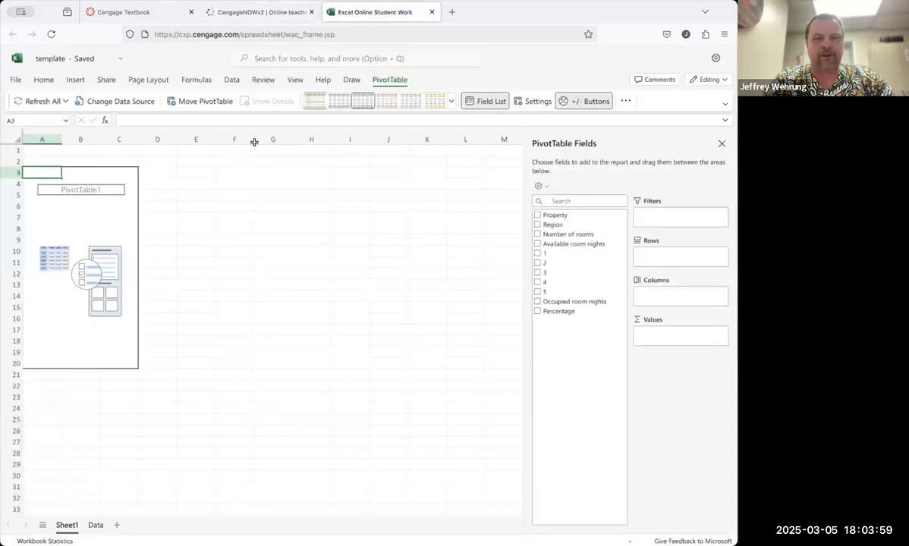
{"action": "left_click", "coordinate": [537, 215]}
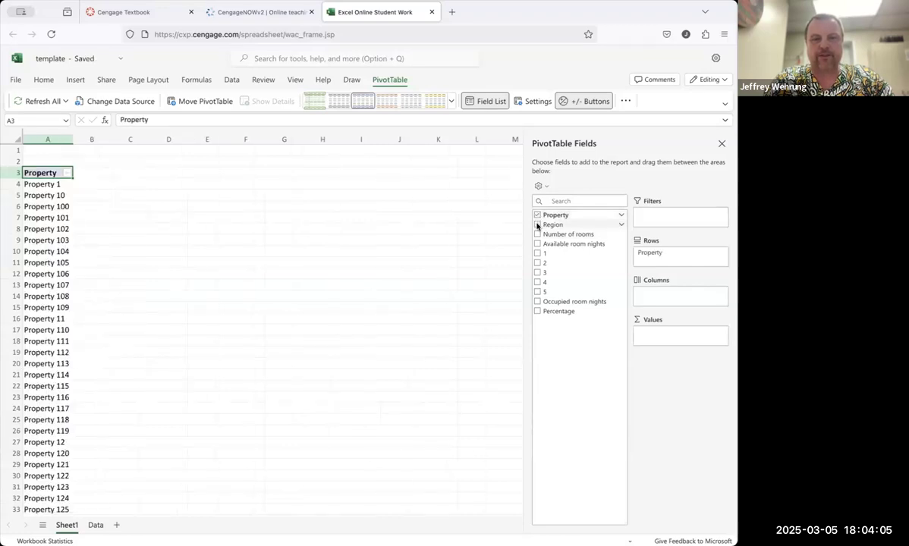
{"action": "left_click", "coordinate": [537, 225]}
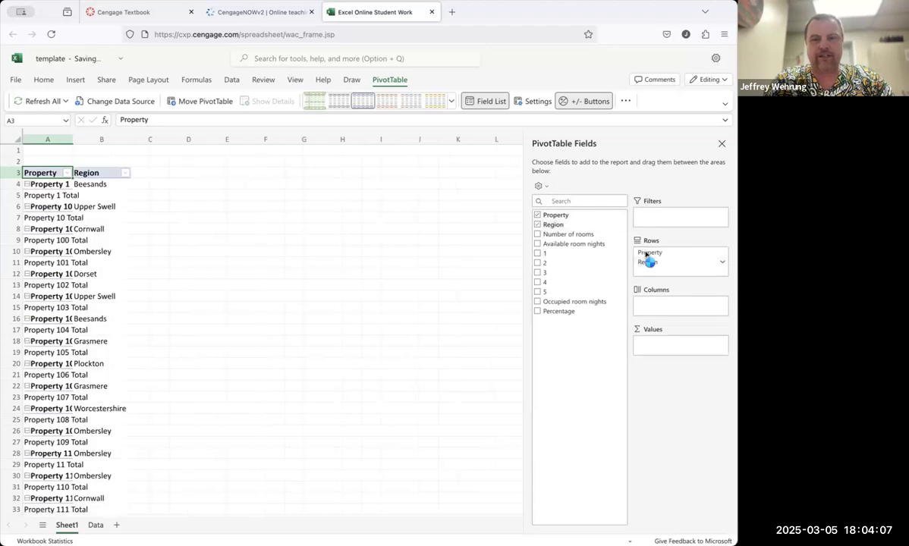
Step: Move Region above Property in the PivotTable rows and add the Percentage field to the values
{"action": "left_click_drag", "start_coordinate": [647, 255], "coordinate": [655, 264]}
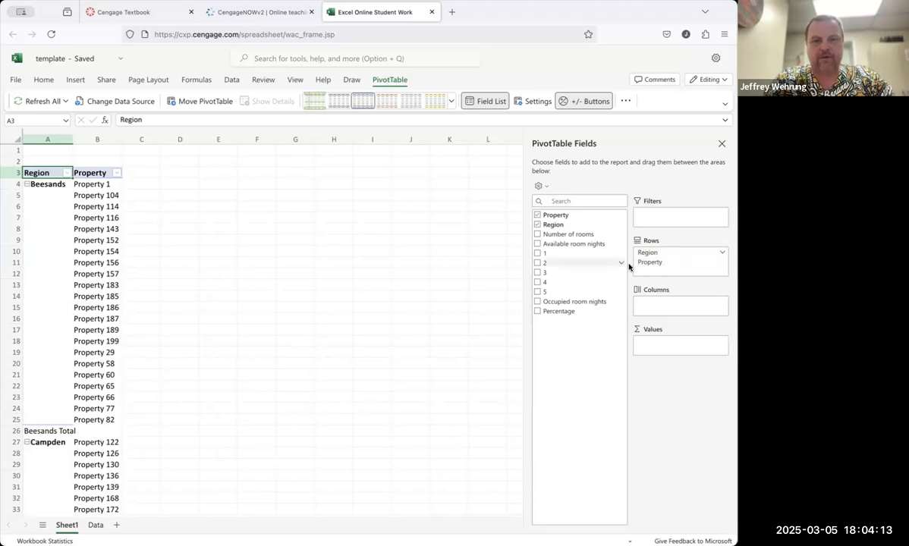
{"action": "left_click", "coordinate": [538, 311]}
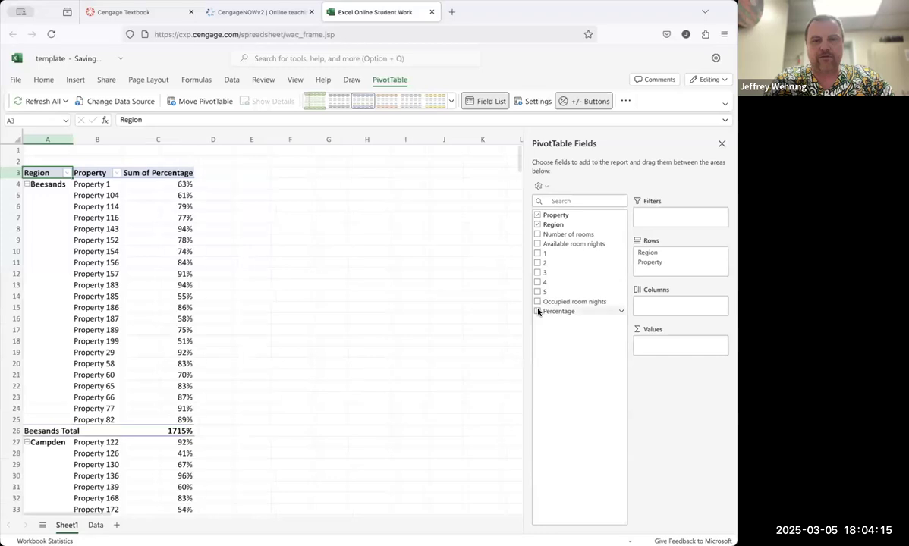
Step: Filter the Region field to show only Beesands, Ombersley and Worcestershire
{"action": "left_click", "coordinate": [266, 12]}
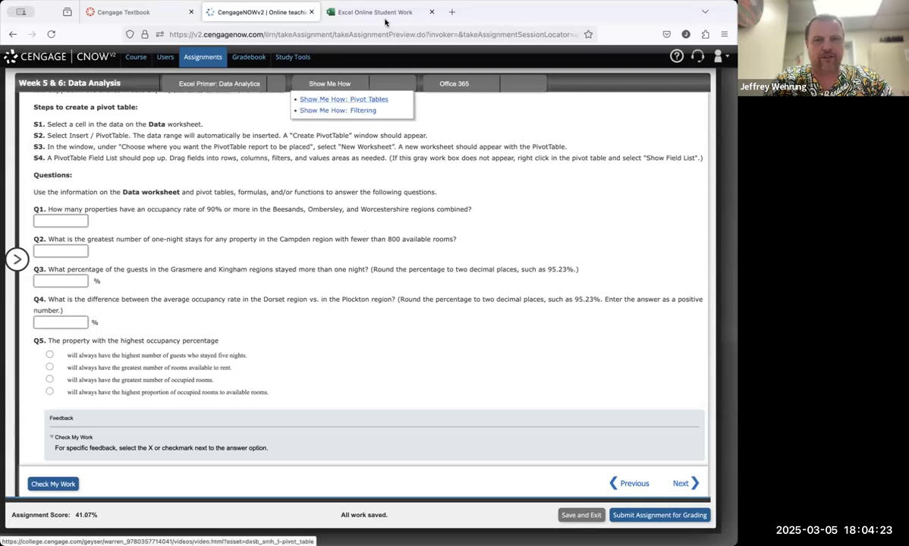
{"action": "left_click", "coordinate": [363, 13]}
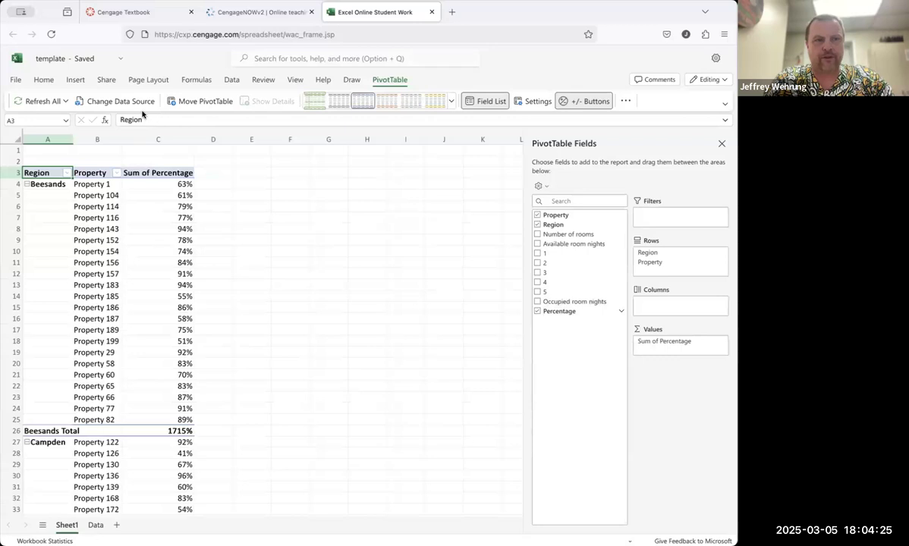
{"action": "left_click", "coordinate": [226, 15]}
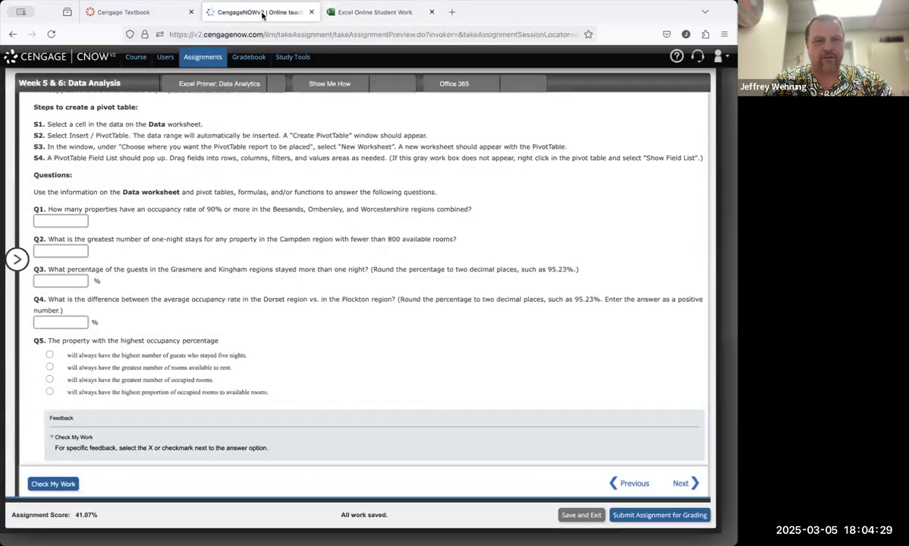
{"action": "left_click", "coordinate": [331, 15]}
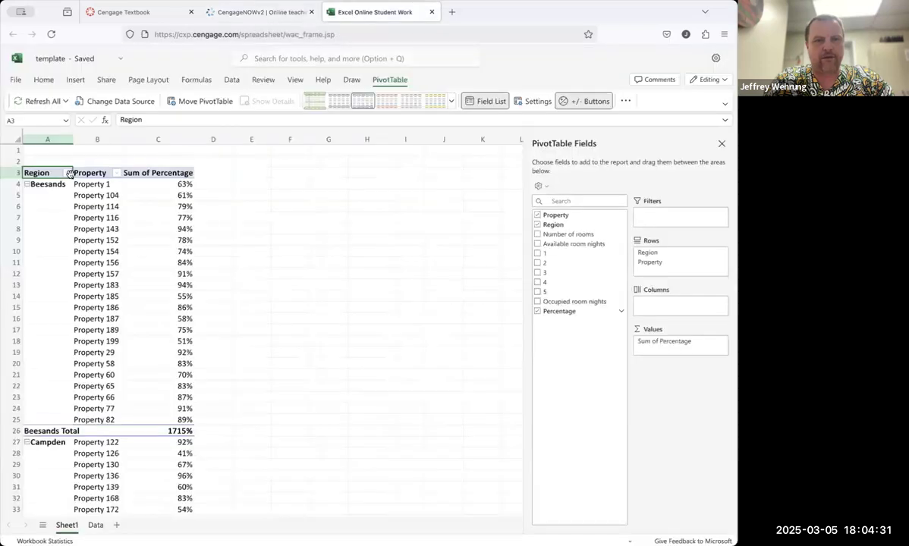
{"action": "left_click", "coordinate": [67, 173]}
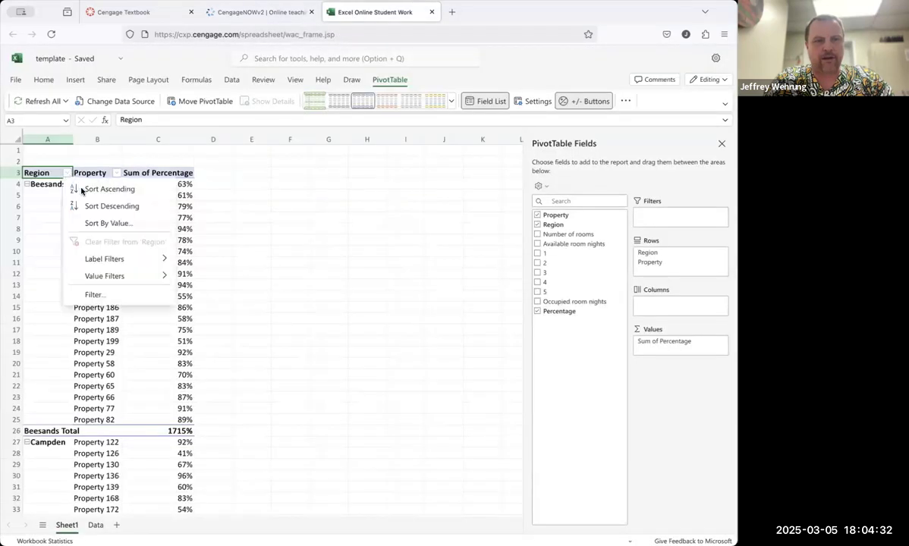
{"action": "left_click", "coordinate": [106, 293]}
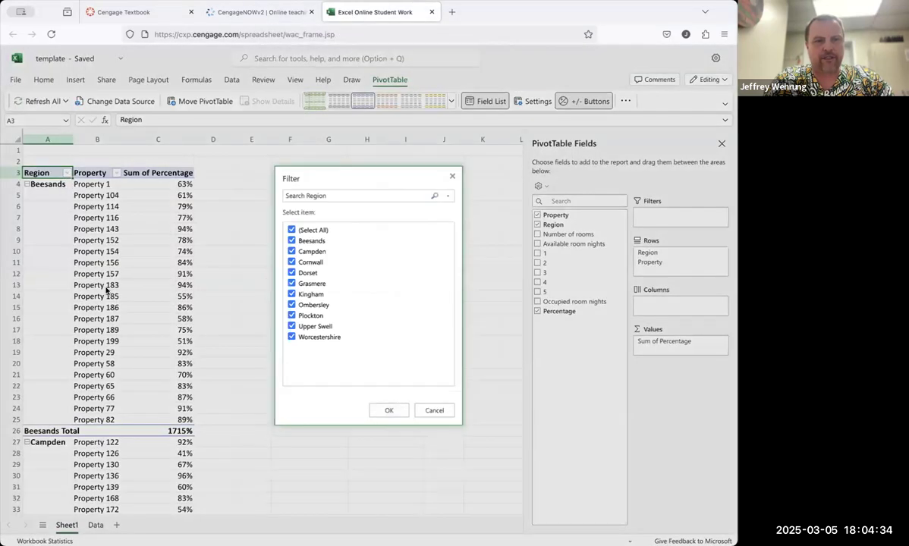
{"action": "left_click", "coordinate": [291, 231]}
{"action": "left_click", "coordinate": [292, 240]}
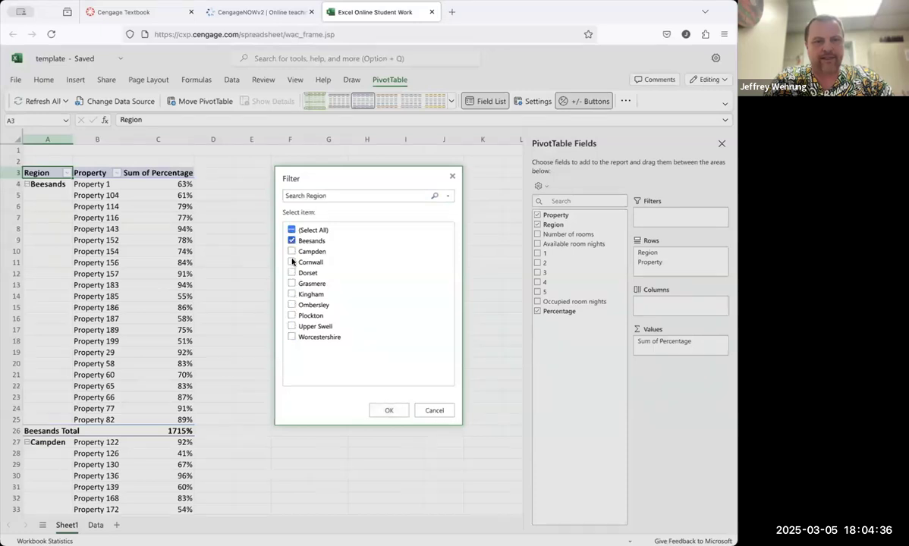
{"action": "left_click", "coordinate": [293, 305]}
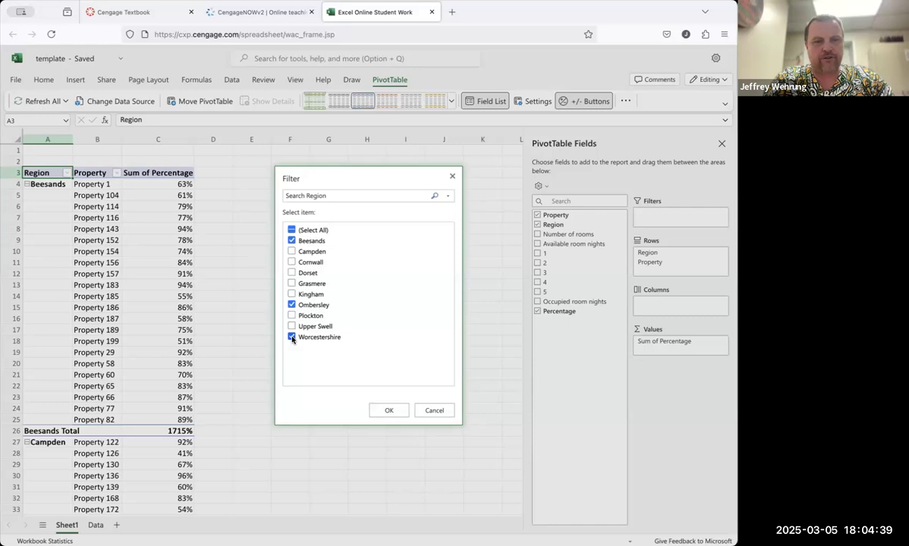
{"action": "left_click", "coordinate": [388, 410]}
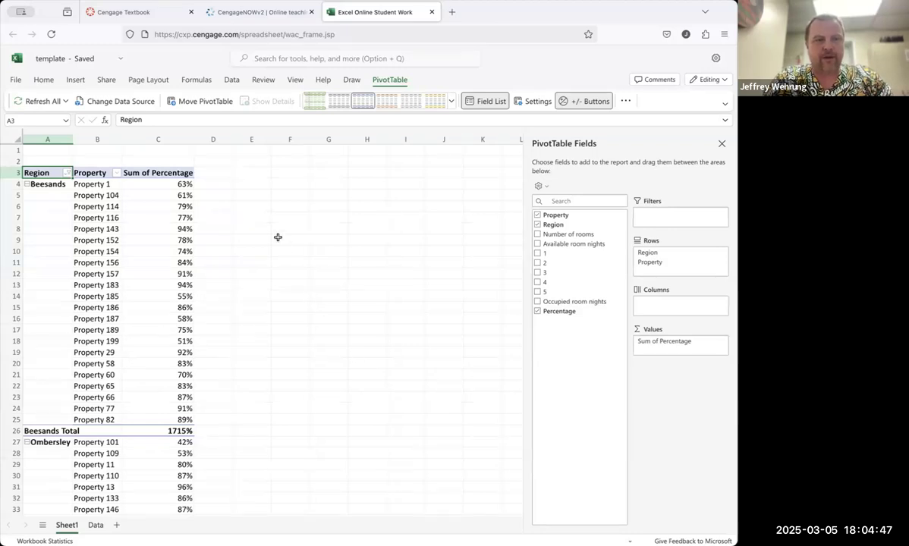
Step: Apply a Property value filter showing Sum of Percentage greater than or equal to 90
{"action": "left_click", "coordinate": [117, 174]}
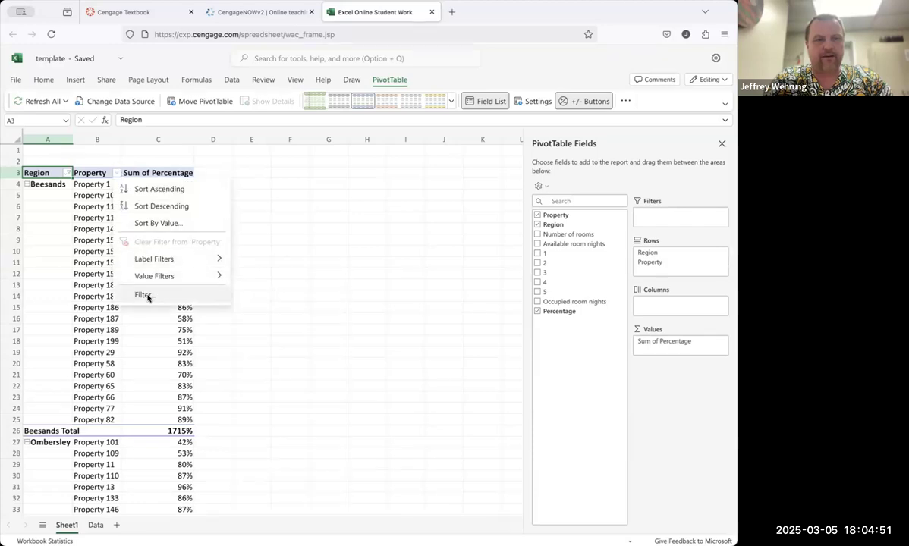
{"action": "mouse_move", "coordinate": [150, 279]}
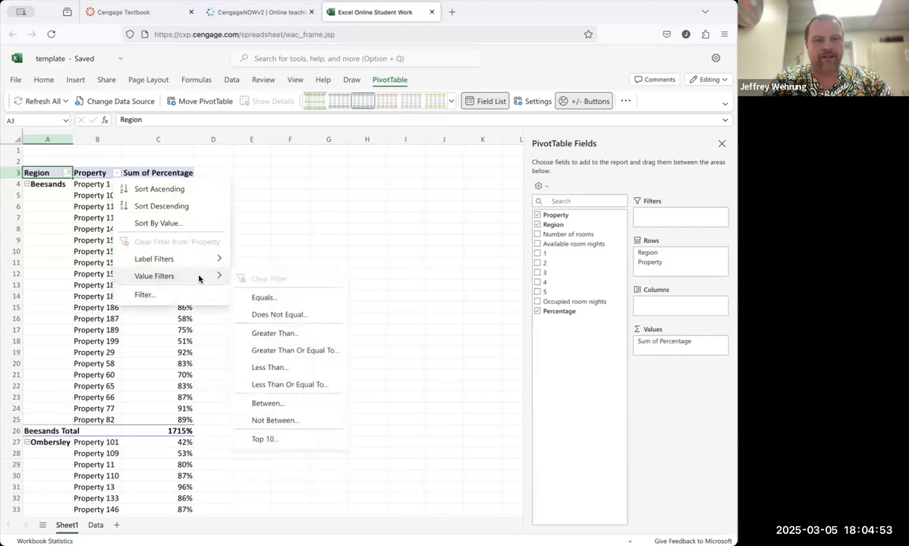
{"action": "left_click", "coordinate": [278, 350]}
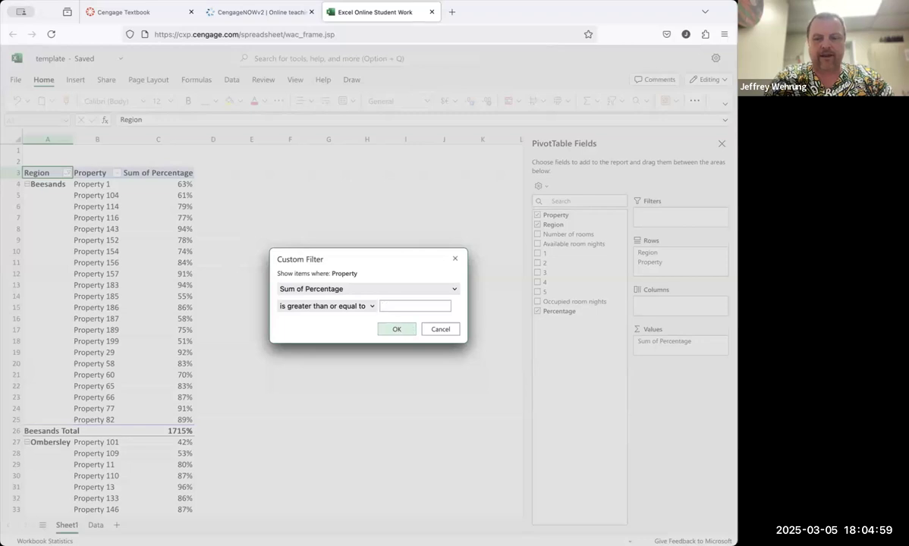
{"action": "type", "text": "90"}
{"action": "left_click", "coordinate": [400, 328]}
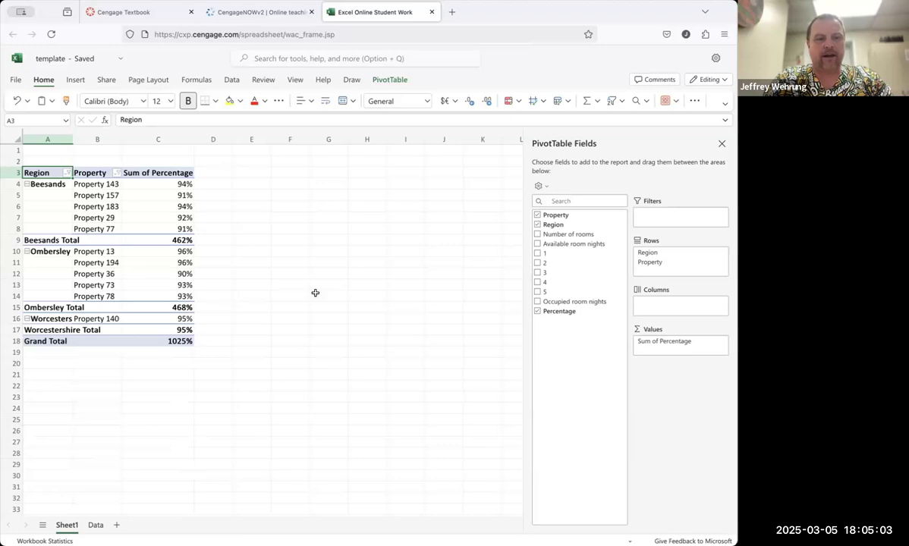
{"action": "left_click", "coordinate": [315, 293]}
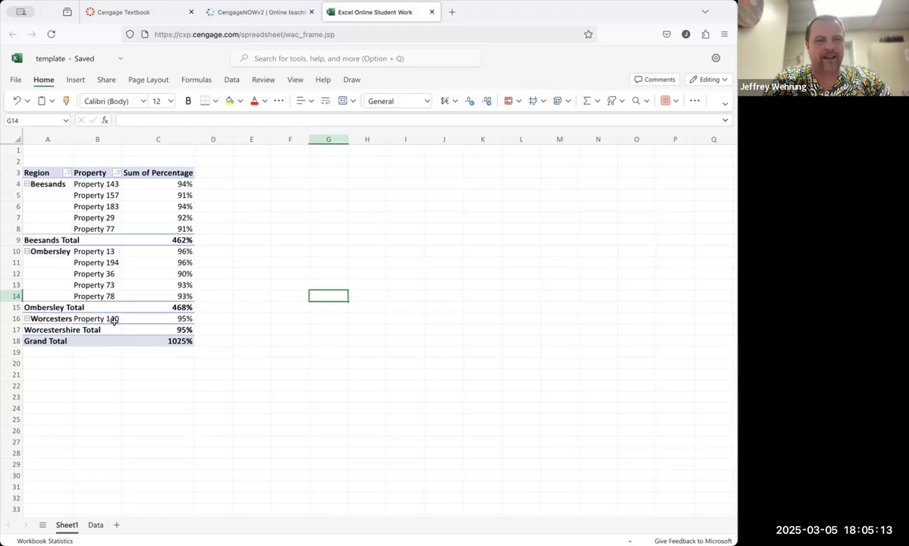
Step: Enter 11 as the answer to question 1 in the assignment and check the work
{"action": "left_click", "coordinate": [301, 258]}
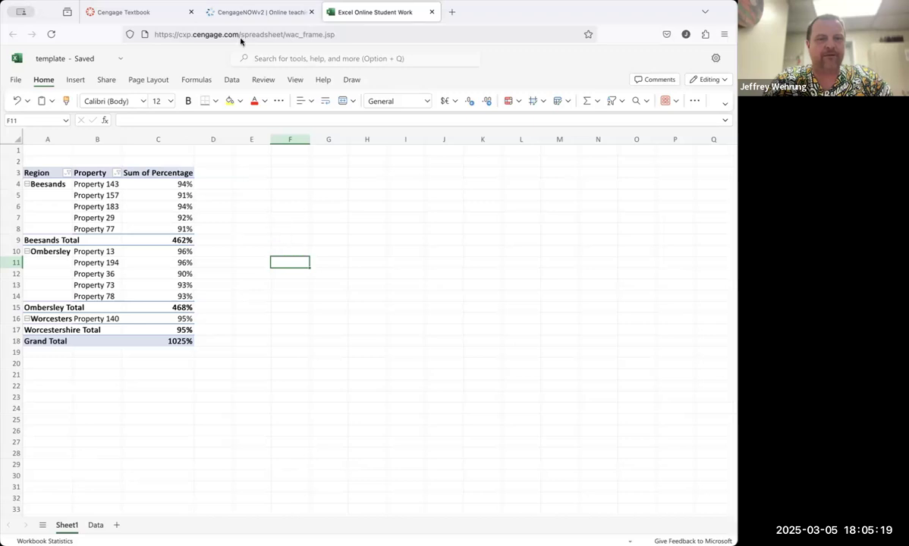
{"action": "left_click", "coordinate": [227, 18]}
{"action": "left_click", "coordinate": [79, 222]}
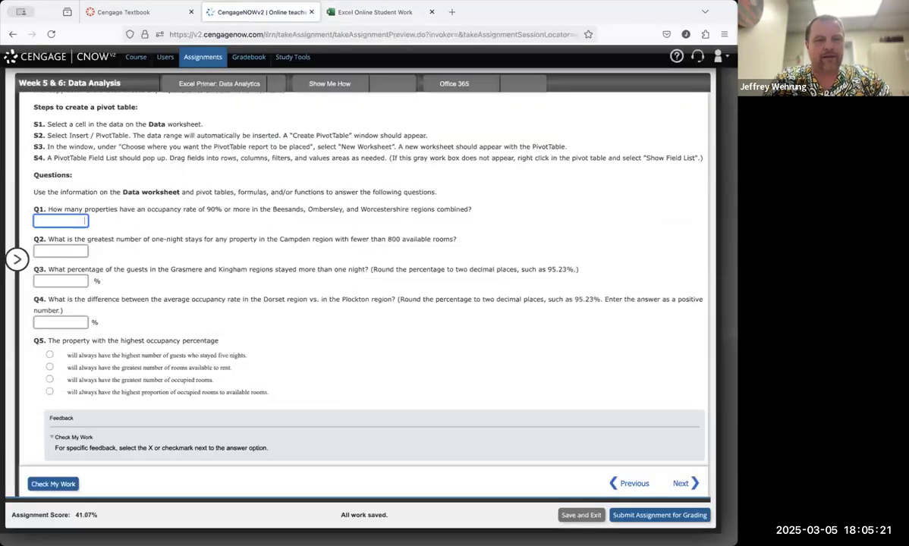
{"action": "type", "text": "11"}
{"action": "left_click", "coordinate": [55, 484]}
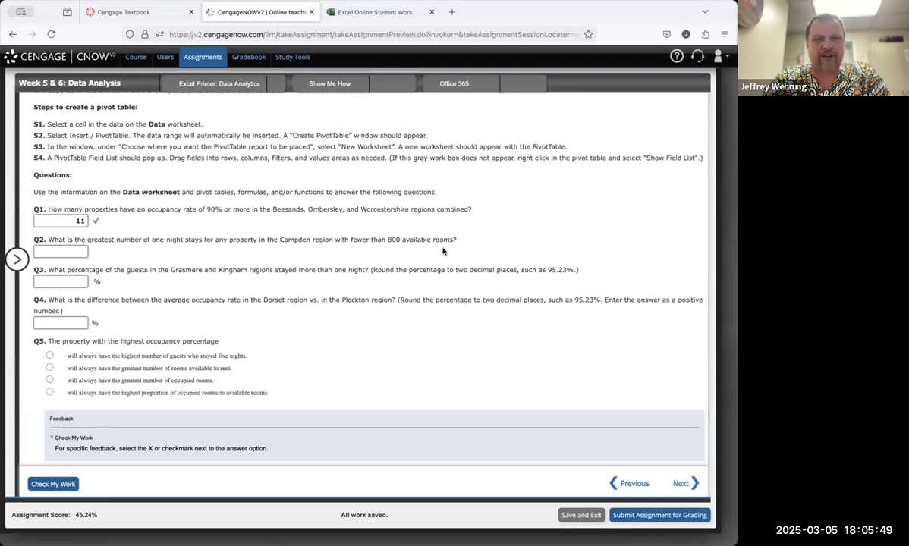
Step: Remove the Sum of Percentage field from the PivotTable values
{"action": "mouse_move", "coordinate": [360, 13]}
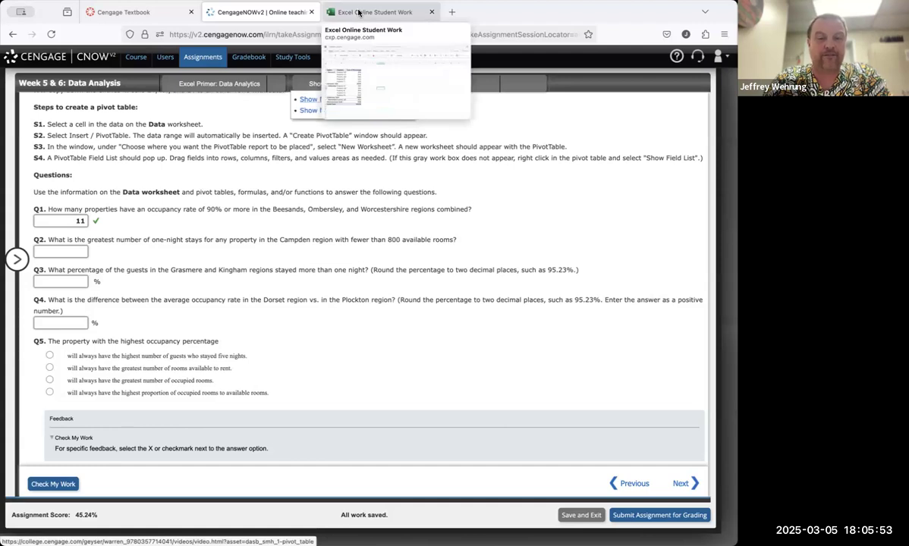
{"action": "left_click", "coordinate": [360, 12]}
{"action": "left_click", "coordinate": [158, 173]}
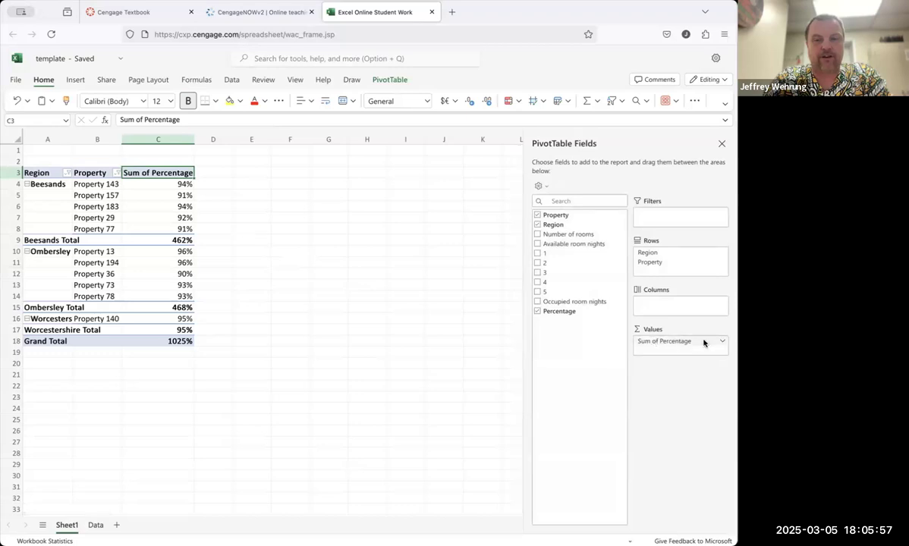
{"action": "left_click", "coordinate": [722, 344]}
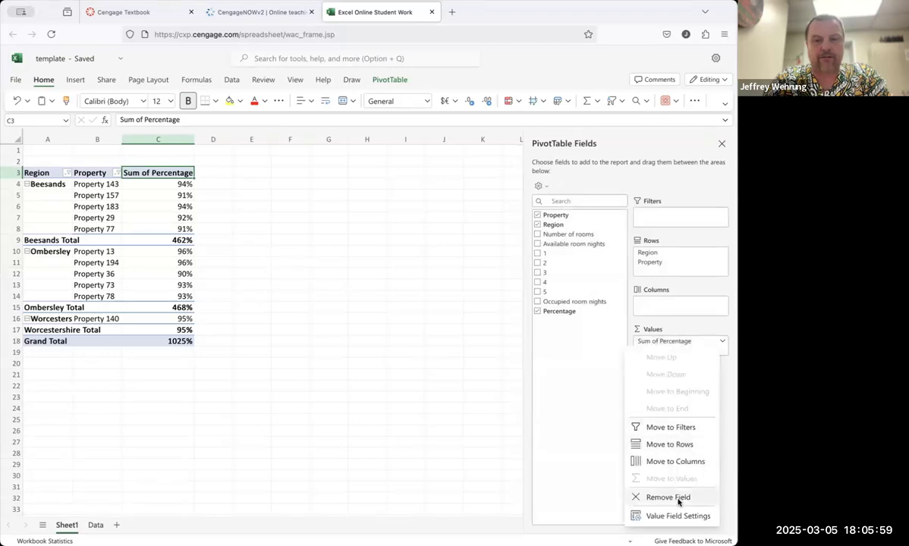
{"action": "left_click", "coordinate": [679, 495]}
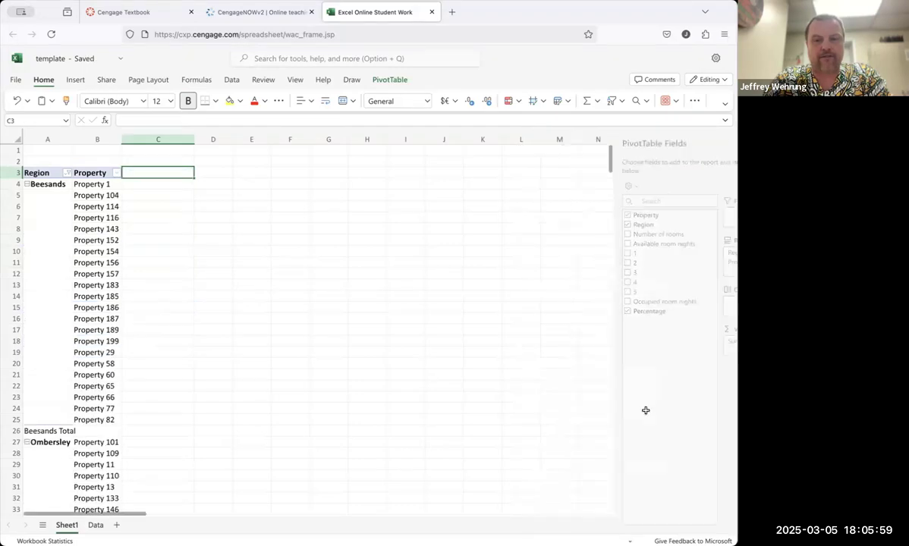
Step: Add the 1 (one-night stays) field to the PivotTable values
{"action": "left_click", "coordinate": [40, 172]}
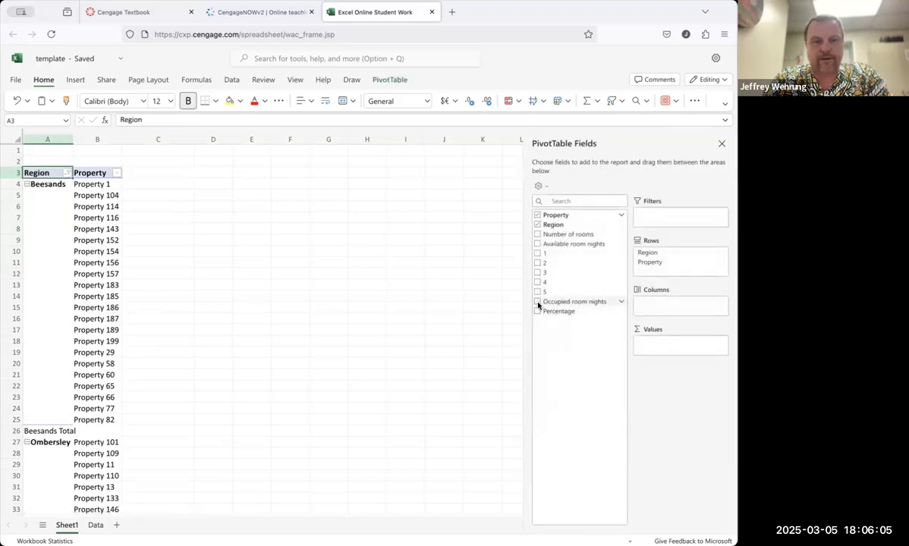
{"action": "left_click", "coordinate": [538, 255]}
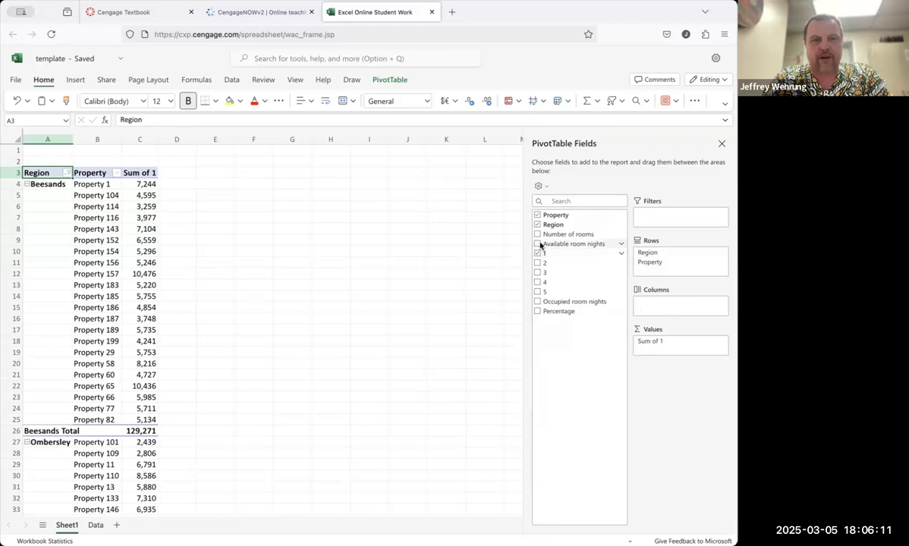
{"action": "left_click", "coordinate": [254, 13]}
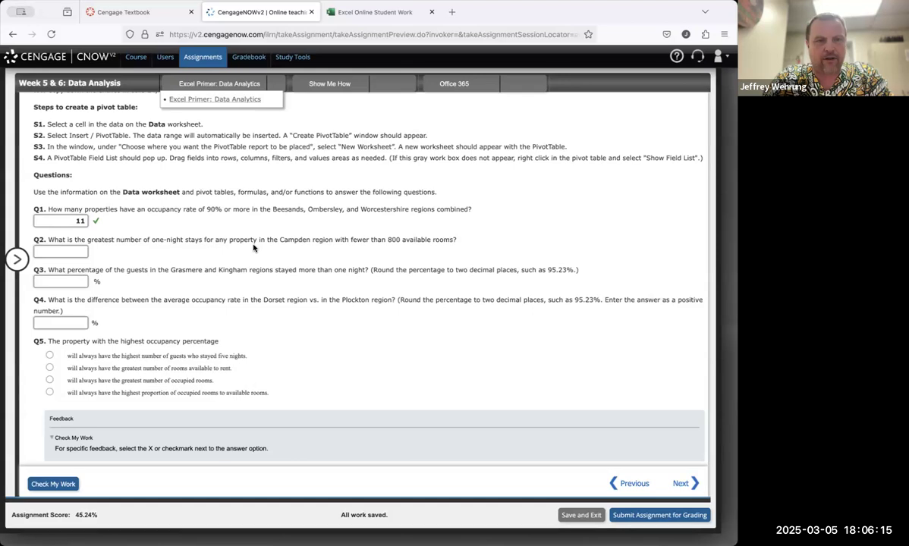
{"action": "left_click", "coordinate": [345, 13]}
Step: Filter the Region field to show only Campden
{"action": "left_click", "coordinate": [68, 174]}
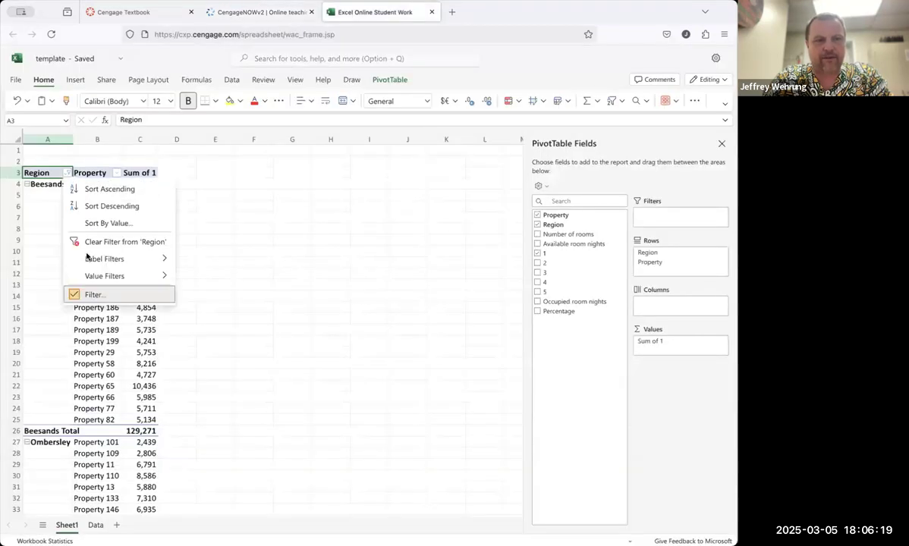
{"action": "left_click", "coordinate": [102, 295]}
{"action": "left_click", "coordinate": [291, 230]}
{"action": "left_click", "coordinate": [291, 230]}
{"action": "left_click", "coordinate": [291, 251]}
{"action": "left_click", "coordinate": [388, 410]}
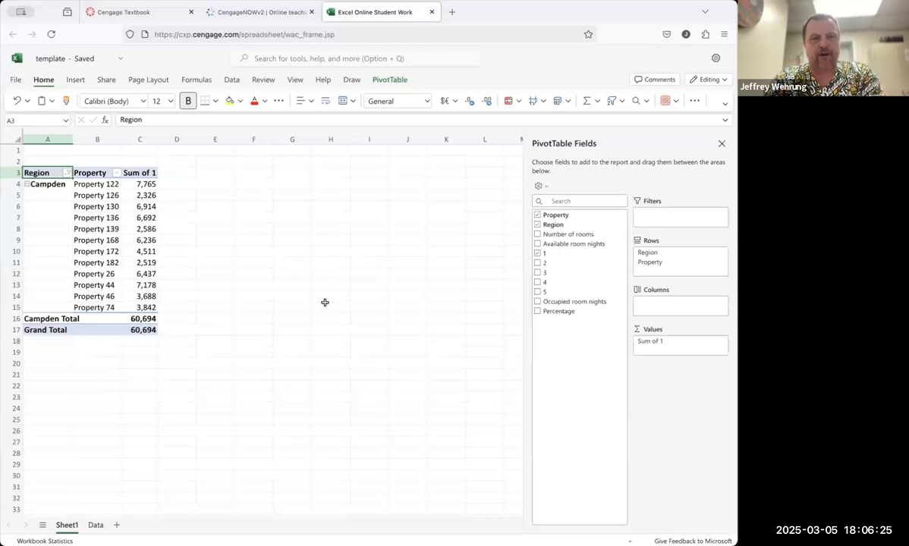
Step: In E5, enter the formula =MAX(C4:C15) for the largest one-night stay count
{"action": "left_click", "coordinate": [211, 195]}
{"action": "type", "text": "=max("}
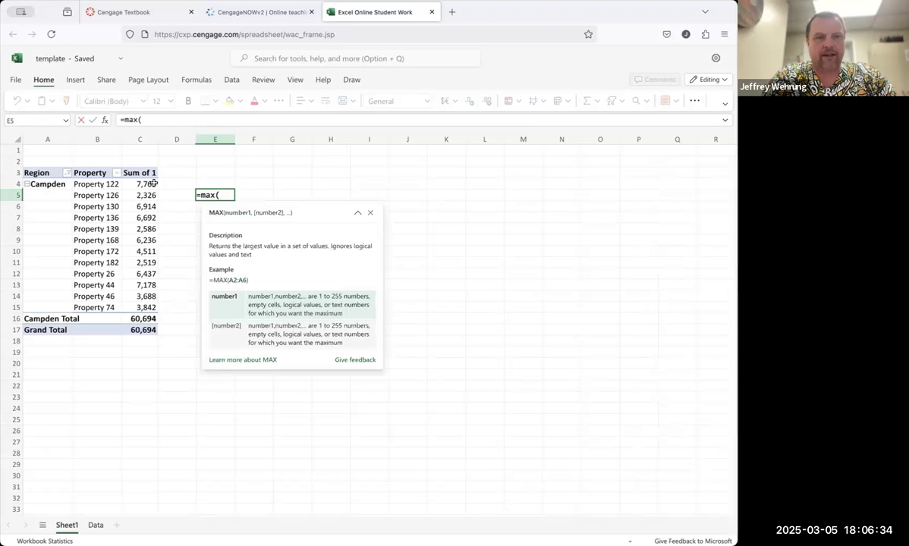
{"action": "left_click_drag", "start_coordinate": [153, 183], "coordinate": [146, 301]}
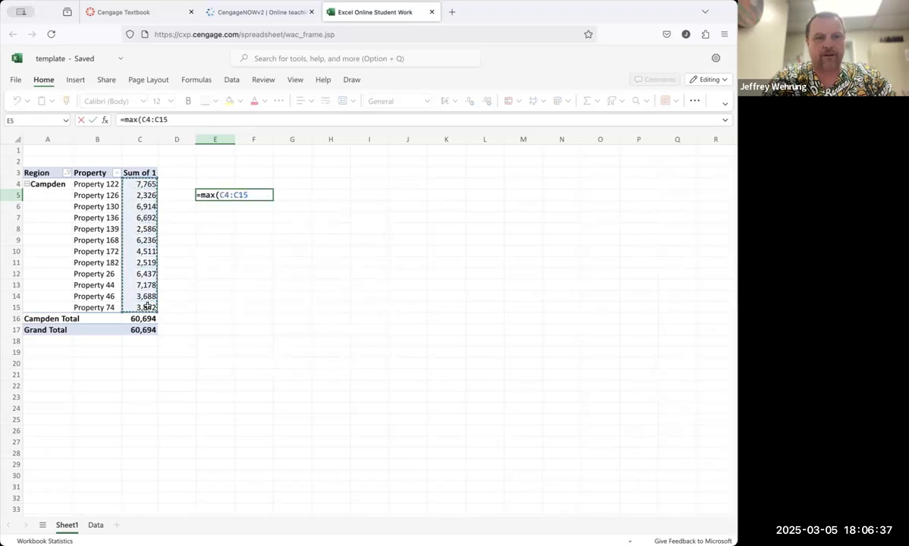
{"action": "key", "text": "Return"}
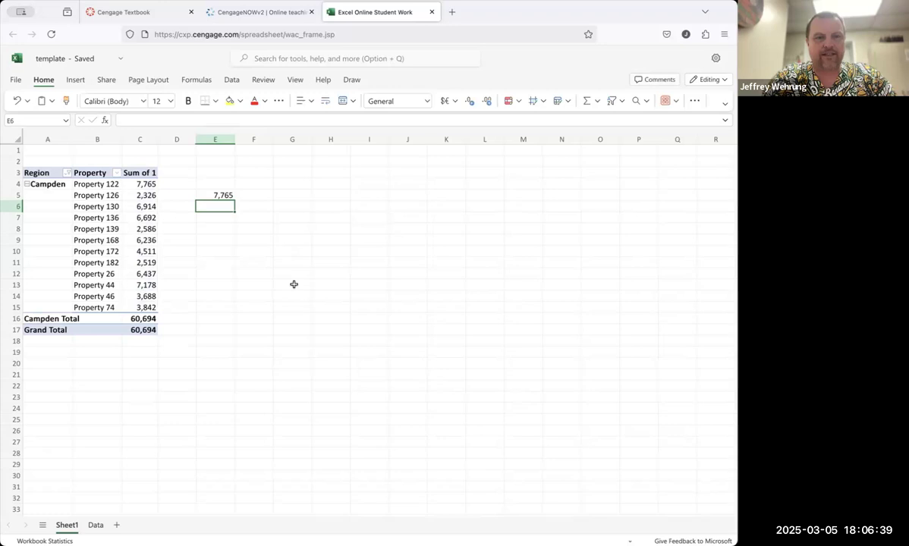
Step: Copy E5 and enter 7765 as the answer to question 2, then check the work
{"action": "left_click", "coordinate": [295, 285]}
{"action": "left_click", "coordinate": [225, 195]}
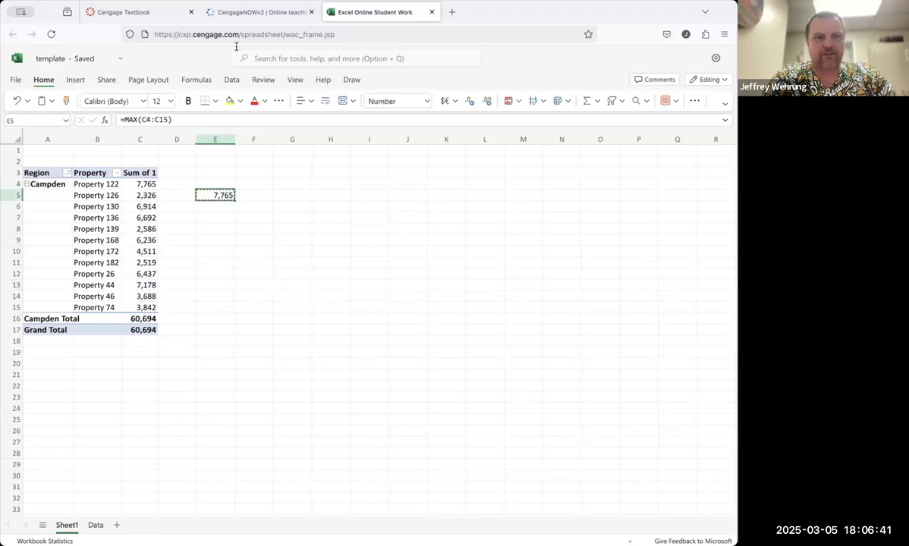
{"action": "left_click", "coordinate": [241, 12]}
{"action": "left_click", "coordinate": [86, 252]}
{"action": "type", "text": "7765"}
{"action": "left_click", "coordinate": [61, 485]}
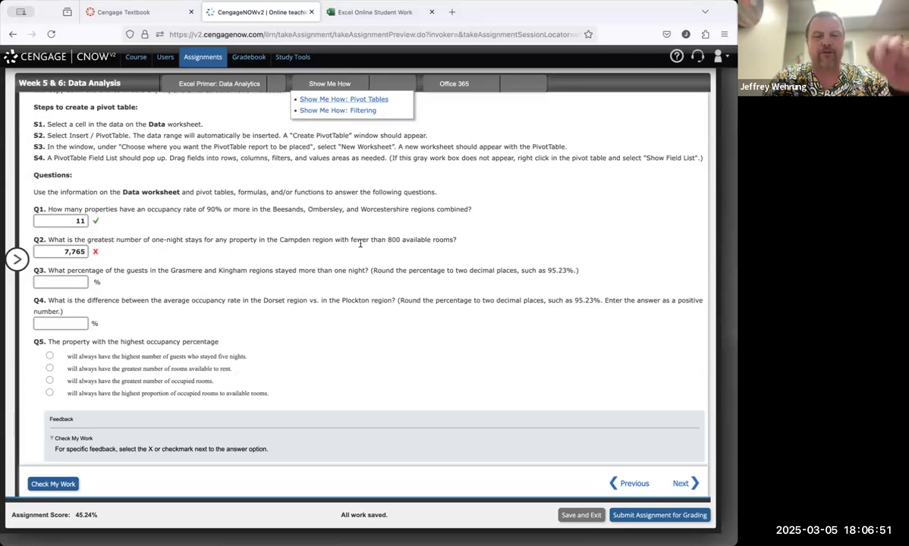
Step: Add the Number of rooms field to the PivotTable values
{"action": "left_click", "coordinate": [387, 21]}
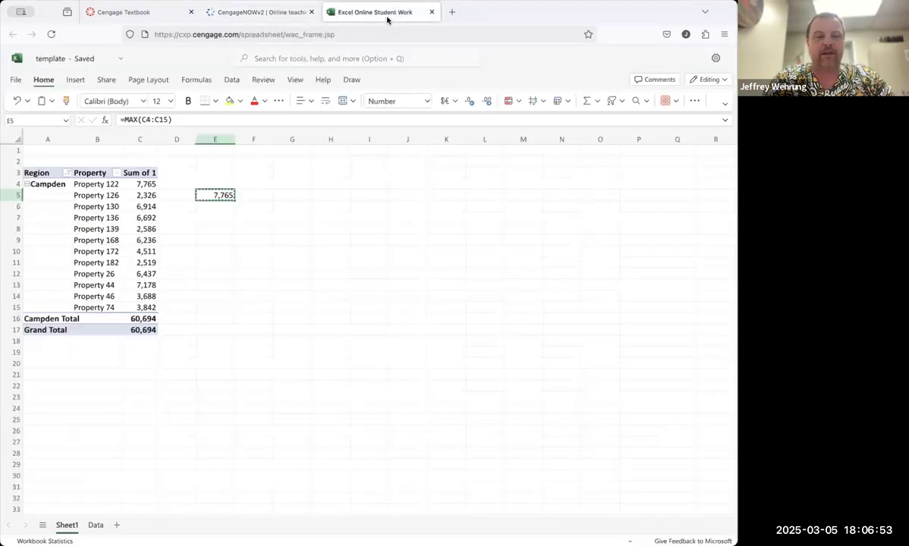
{"action": "left_click", "coordinate": [53, 173]}
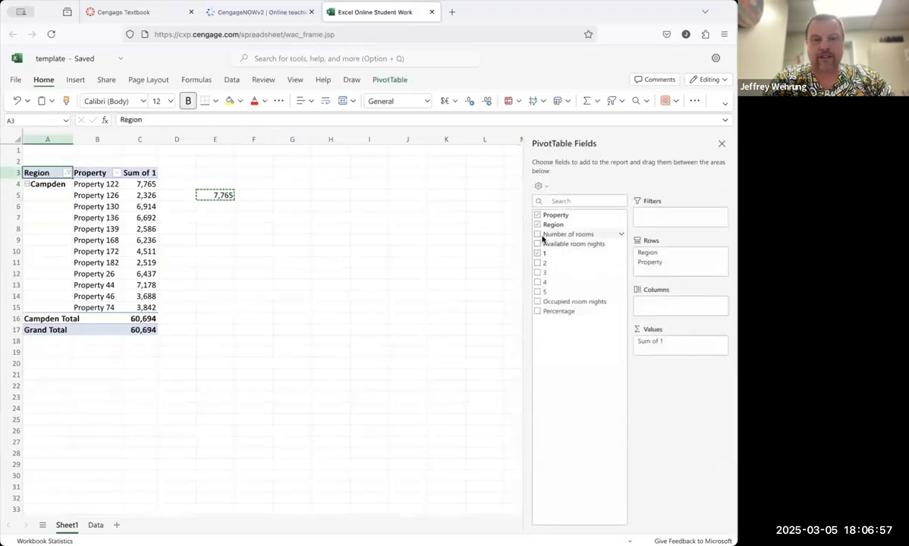
{"action": "left_click", "coordinate": [537, 234]}
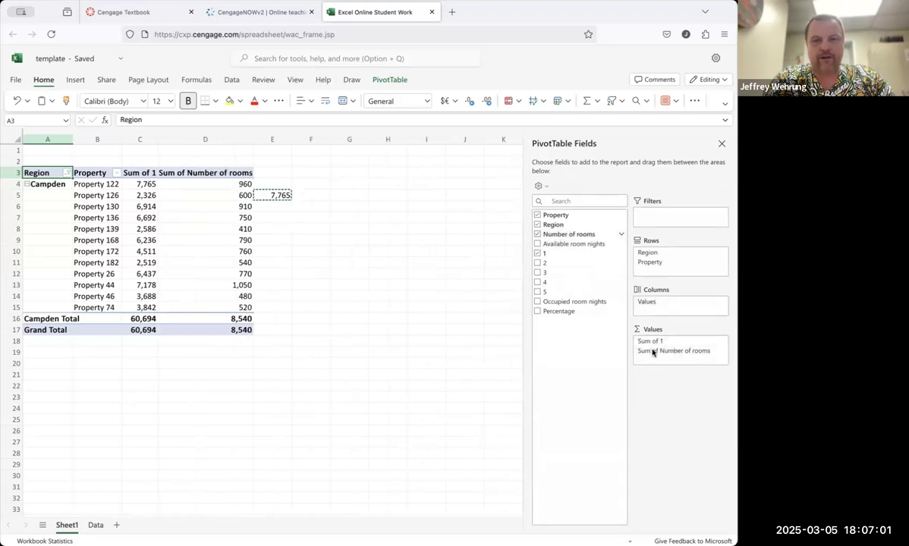
Step: Reorder the PivotTable values so Sum of Number of rooms comes before Sum of 1
{"action": "left_click_drag", "start_coordinate": [654, 343], "coordinate": [657, 356]}
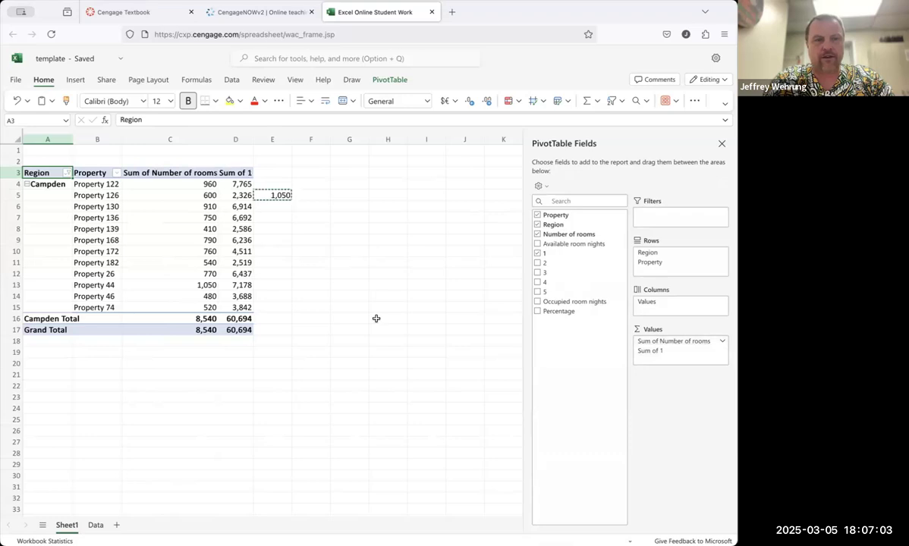
{"action": "left_click", "coordinate": [117, 173]}
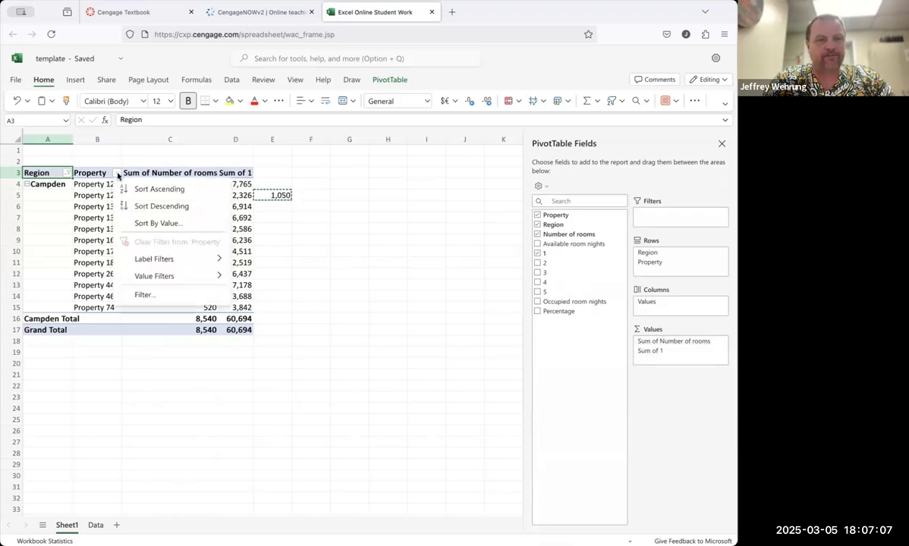
Step: Clear the contents of cell E5
{"action": "left_click", "coordinate": [281, 195]}
{"action": "left_click", "coordinate": [281, 194]}
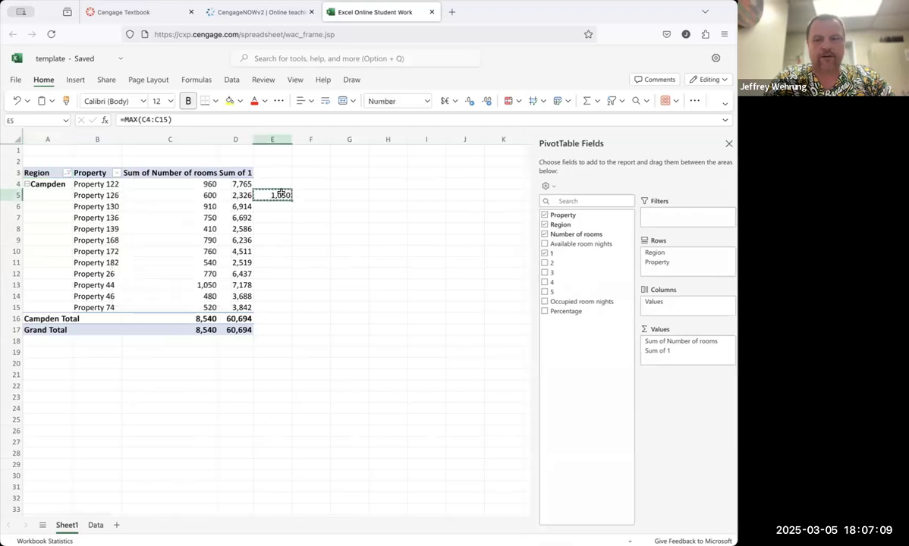
{"action": "key", "text": "Delete"}
Step: Apply a value filter on Property showing only items whose Sum of Number of rooms is less than 800
{"action": "left_click", "coordinate": [117, 173]}
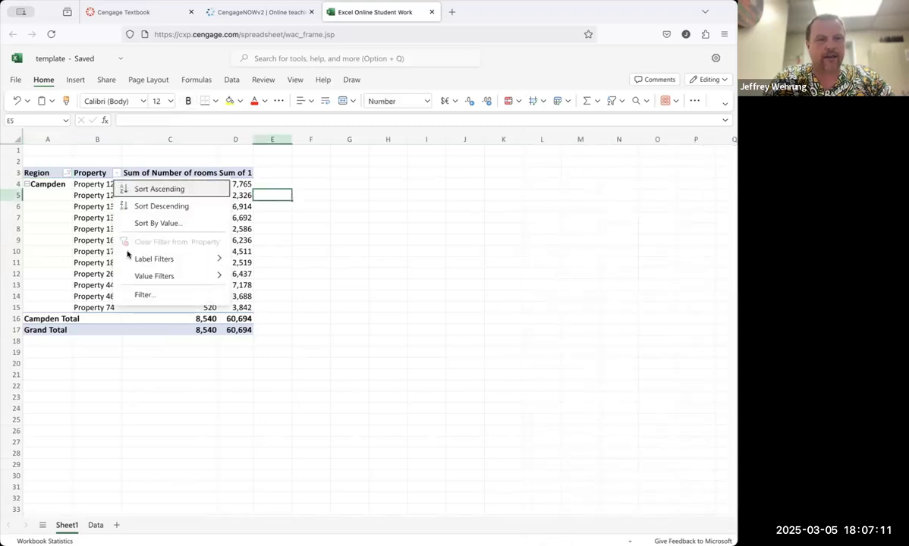
{"action": "mouse_move", "coordinate": [142, 279]}
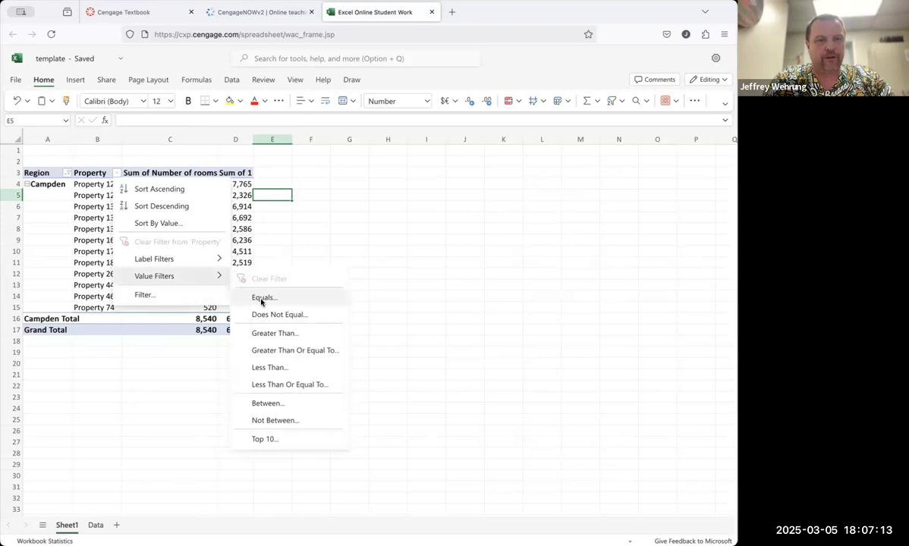
{"action": "left_click", "coordinate": [289, 367]}
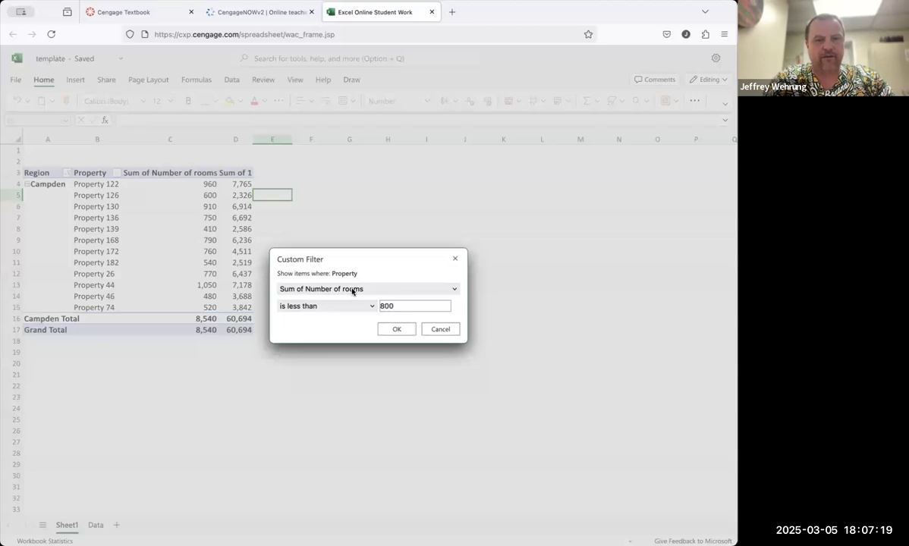
{"action": "left_click", "coordinate": [397, 329]}
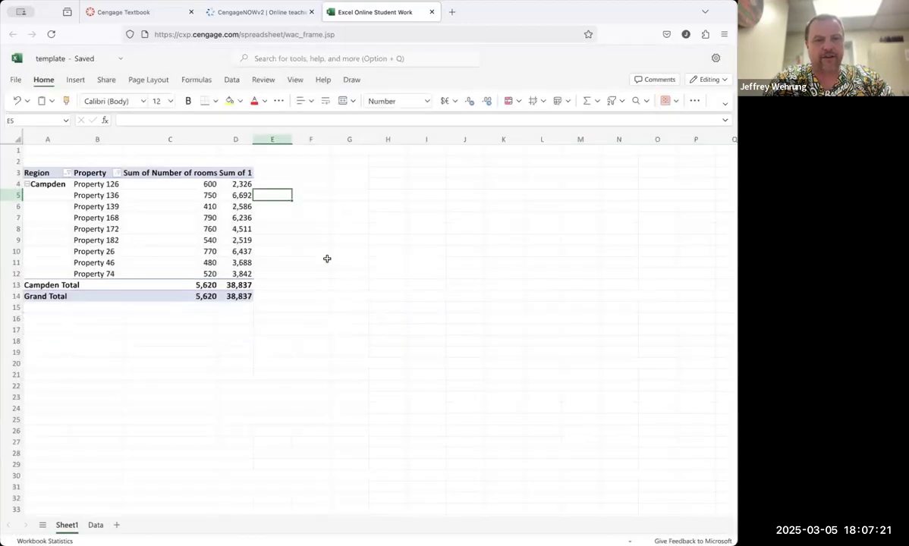
Step: In F6, enter =MAX(D4:D12) for the largest one-night stay count among the filtered properties
{"action": "left_click", "coordinate": [315, 237]}
{"action": "left_click", "coordinate": [312, 202]}
{"action": "type", "text": "="}
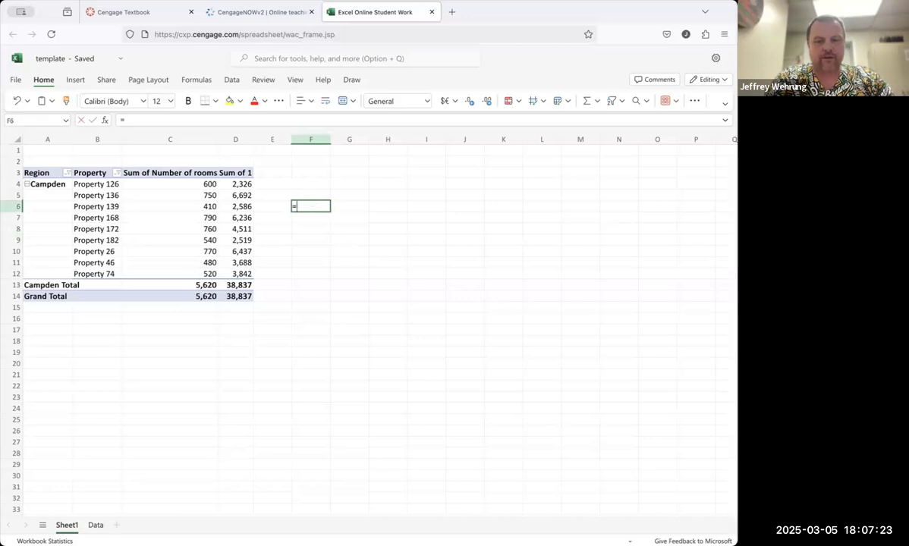
{"action": "type", "text": "max("}
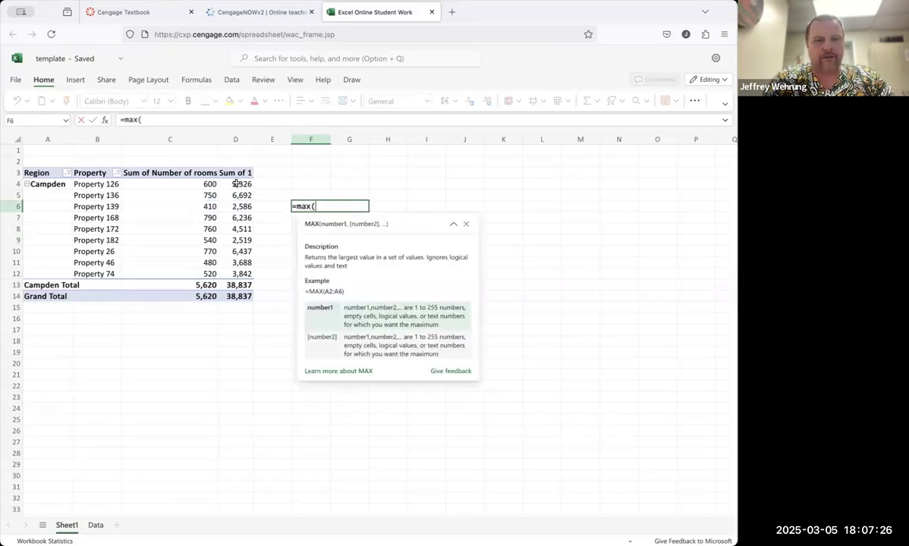
{"action": "left_click_drag", "start_coordinate": [236, 184], "coordinate": [235, 274]}
{"action": "type", "text": ")"}
{"action": "key", "text": "Return"}
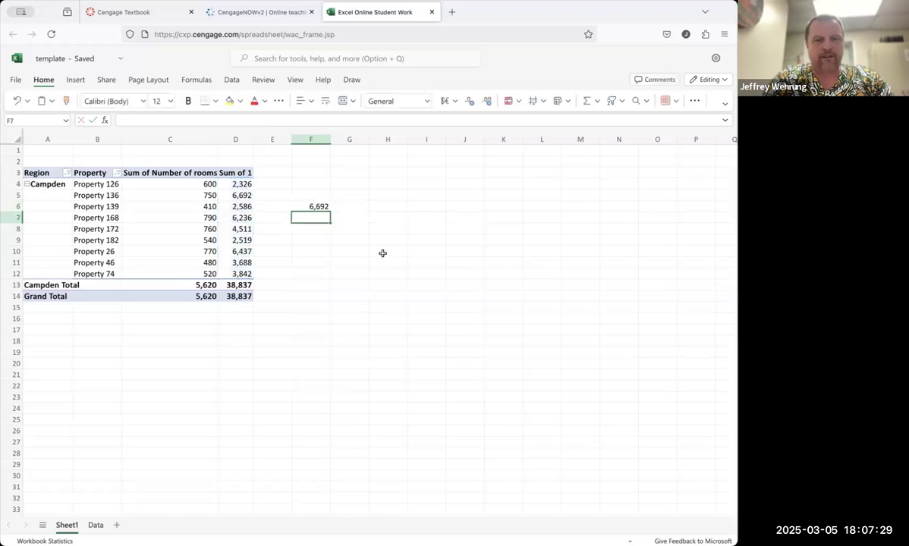
Step: In F7, enter =XLOOKUP(F6,D4:D12,B4:B12) to return the property with that maximum
{"action": "left_click", "coordinate": [376, 237]}
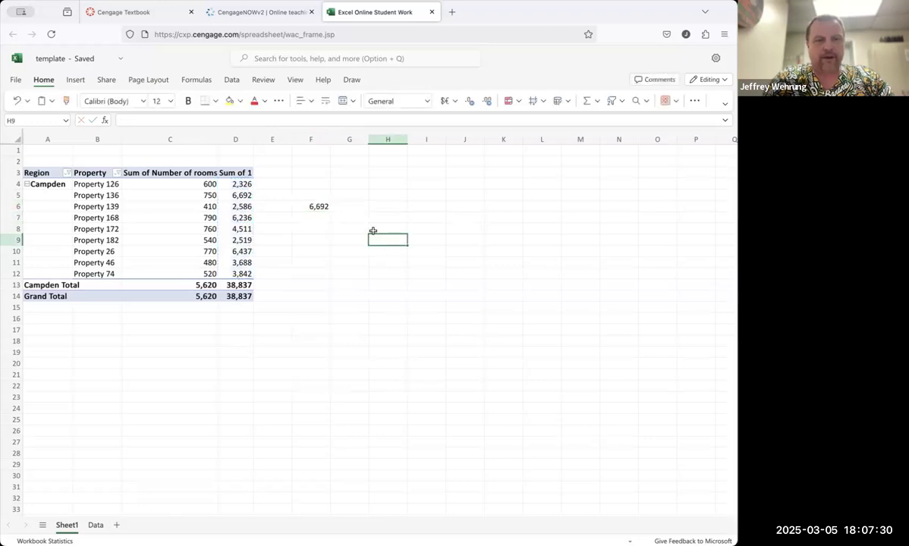
{"action": "left_click", "coordinate": [326, 218]}
{"action": "type", "text": "="}
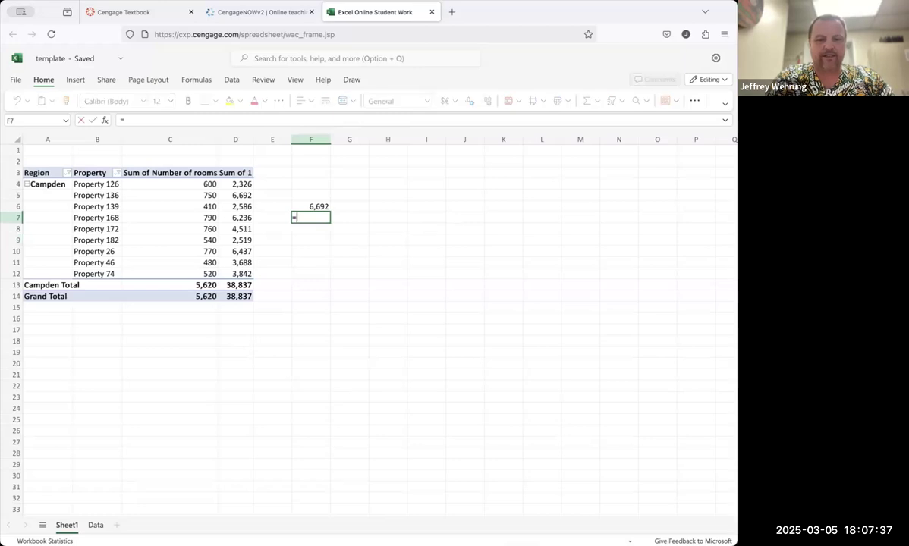
{"action": "type", "text": "x"}
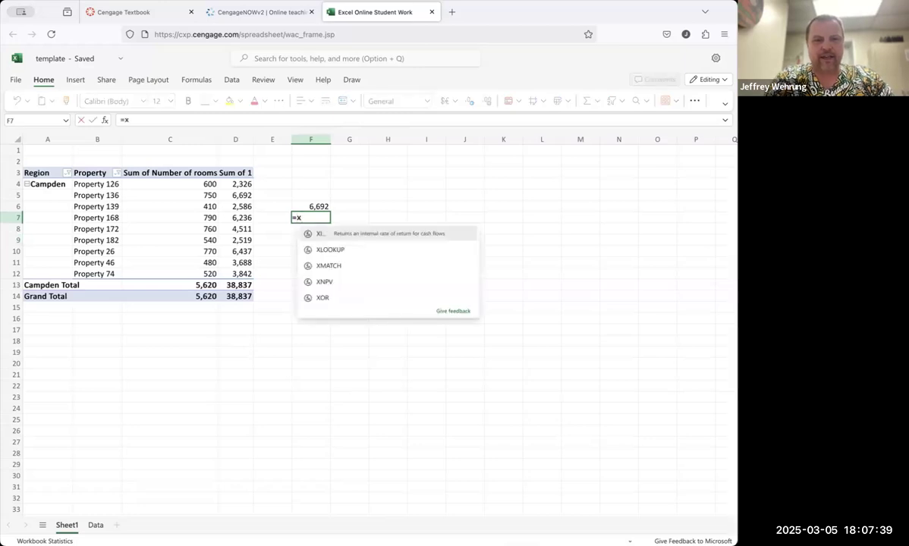
{"action": "type", "text": "lookup("}
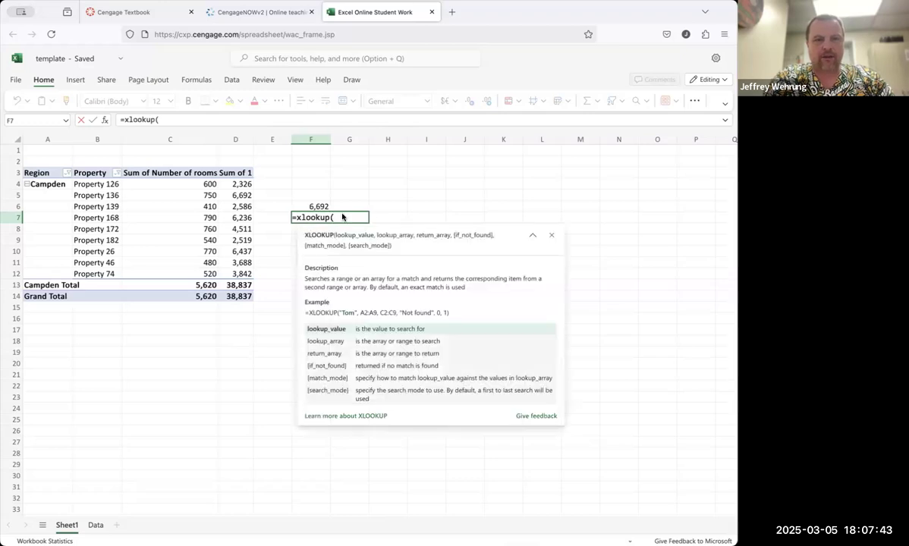
{"action": "left_click", "coordinate": [319, 205]}
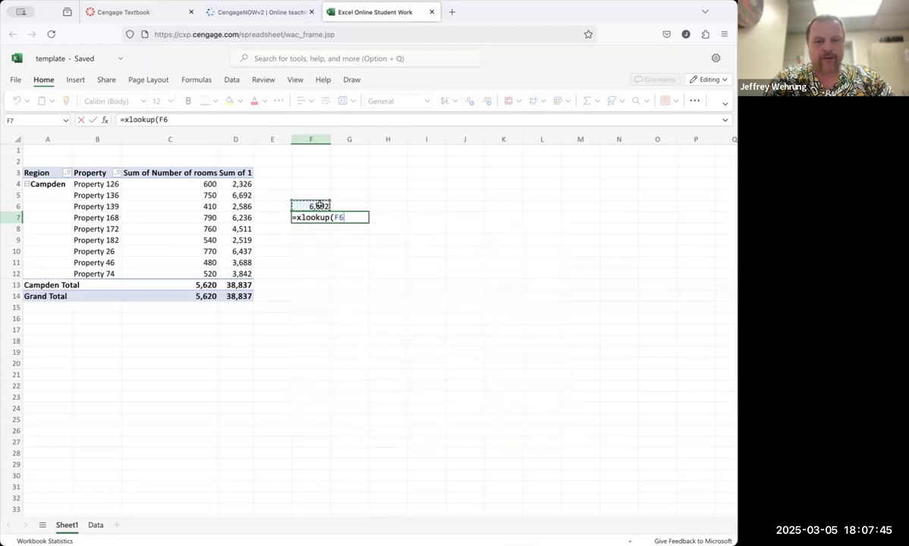
{"action": "type", "text": ","}
{"action": "left_click_drag", "start_coordinate": [239, 186], "coordinate": [237, 273]}
{"action": "type", "text": ","}
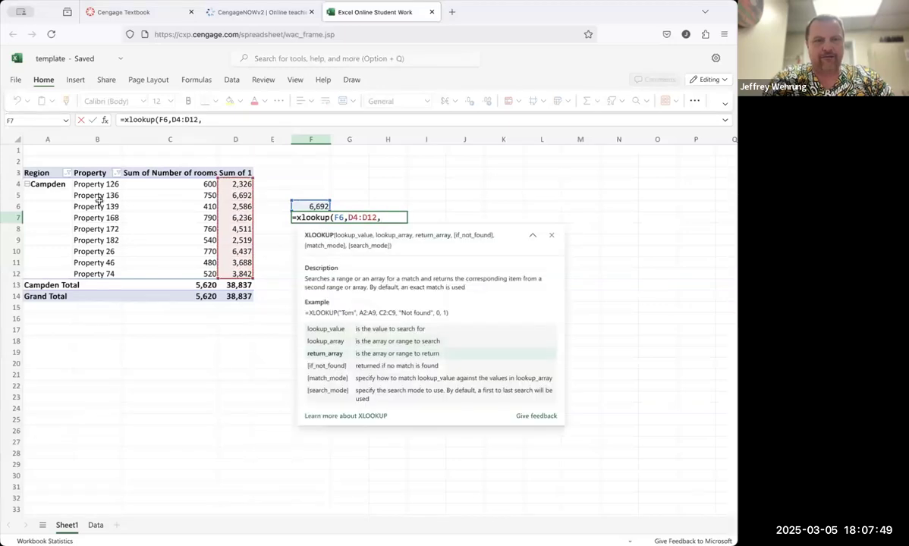
{"action": "left_click_drag", "start_coordinate": [99, 184], "coordinate": [96, 272]}
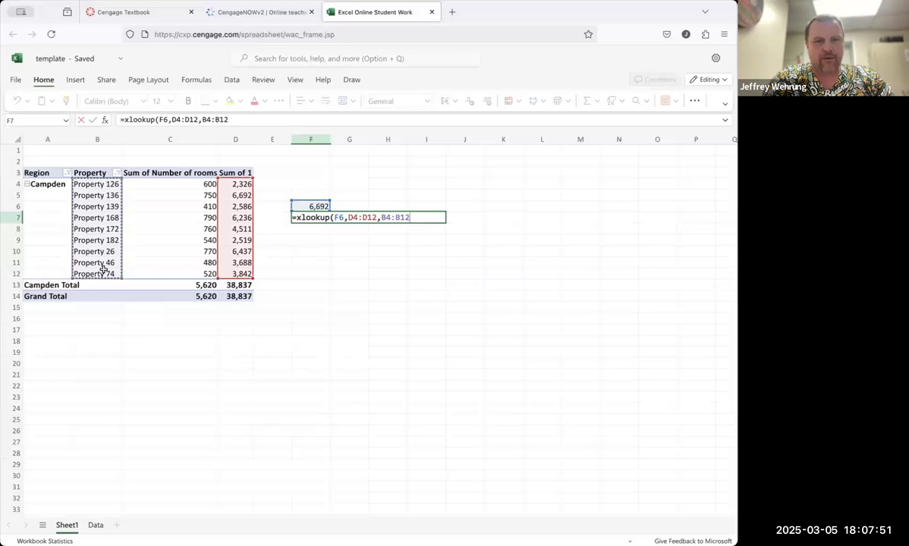
{"action": "key", "text": "Return"}
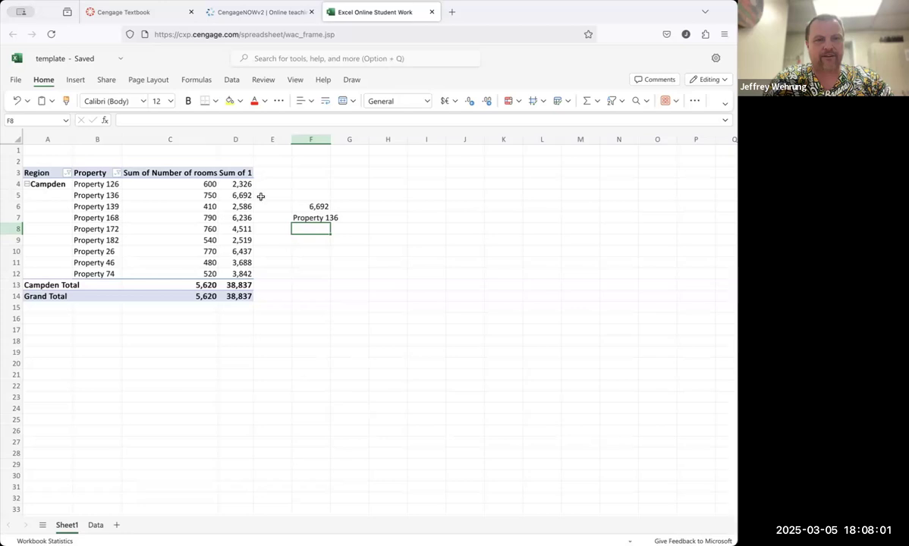
Step: Copy F6, paste it as the answer to question 2 in the assignment, and check the work
{"action": "left_click", "coordinate": [305, 206]}
{"action": "key", "text": "ctrl+c"}
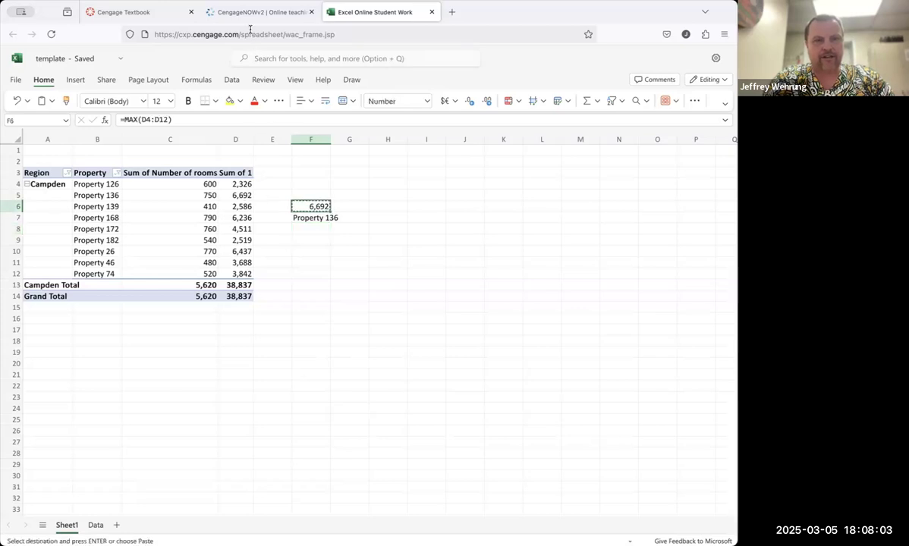
{"action": "left_click", "coordinate": [247, 17]}
{"action": "left_click", "coordinate": [61, 252]}
{"action": "key", "text": "ctrl+v"}
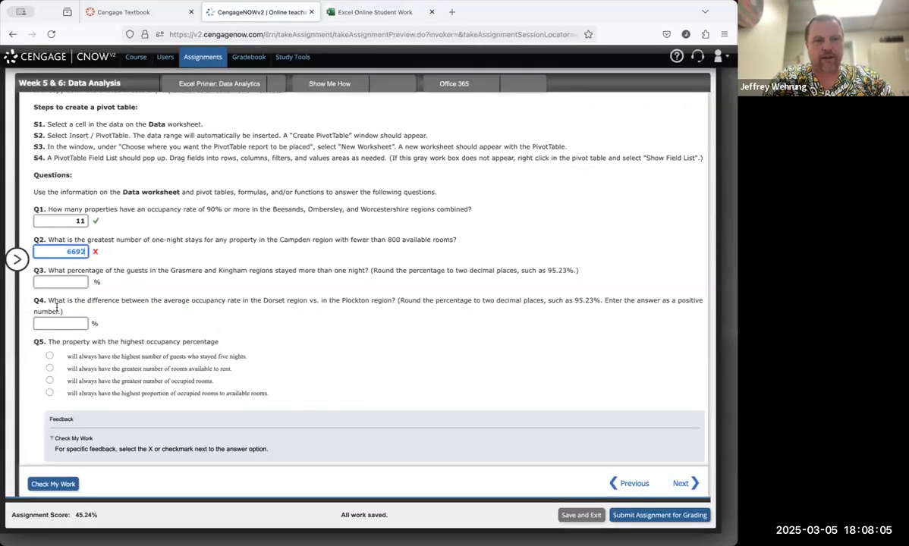
{"action": "left_click", "coordinate": [55, 485]}
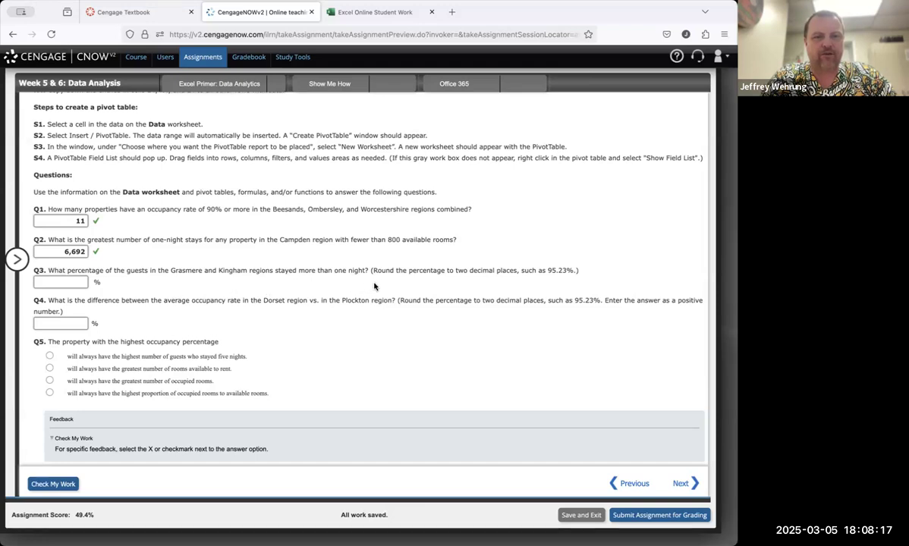
Step: Filter the PivotTable's Region field to show only Grasmere and Kingham
{"action": "left_click", "coordinate": [363, 17]}
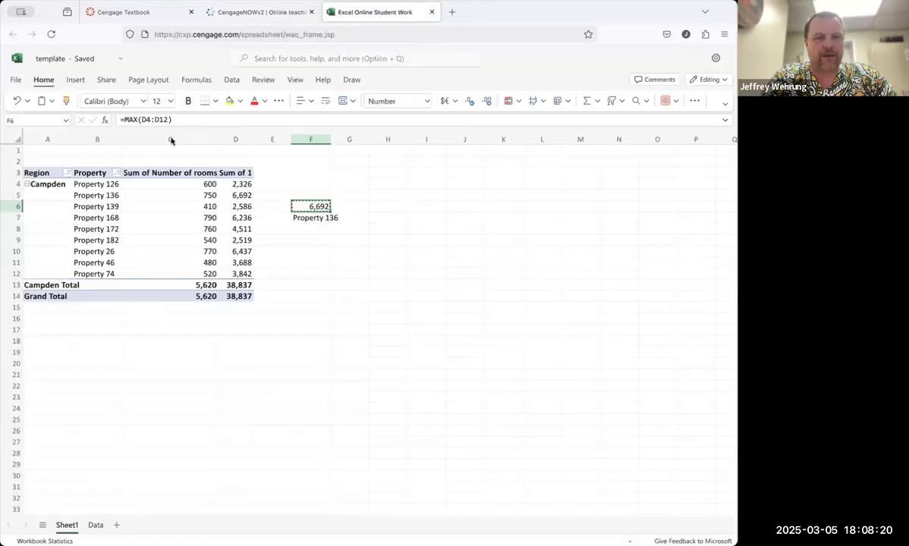
{"action": "left_click", "coordinate": [68, 171]}
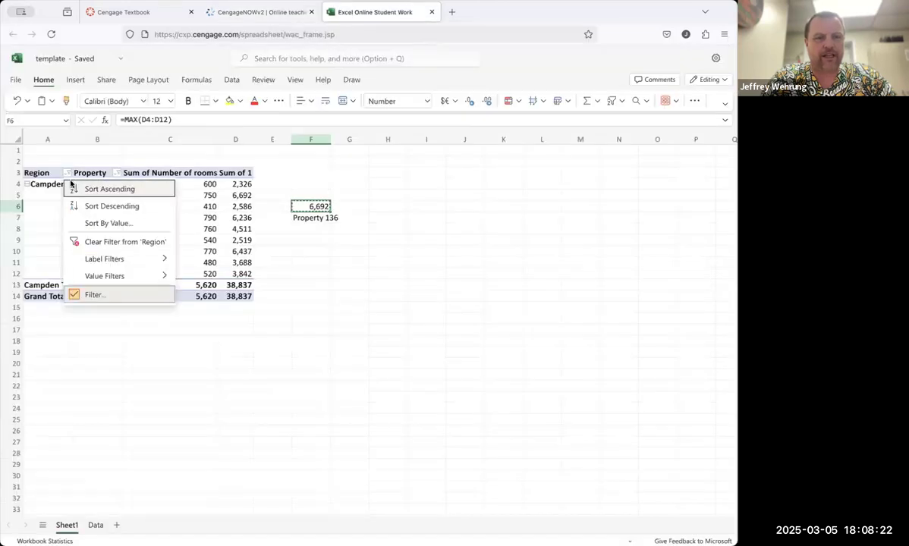
{"action": "left_click", "coordinate": [112, 294]}
{"action": "left_click", "coordinate": [292, 252]}
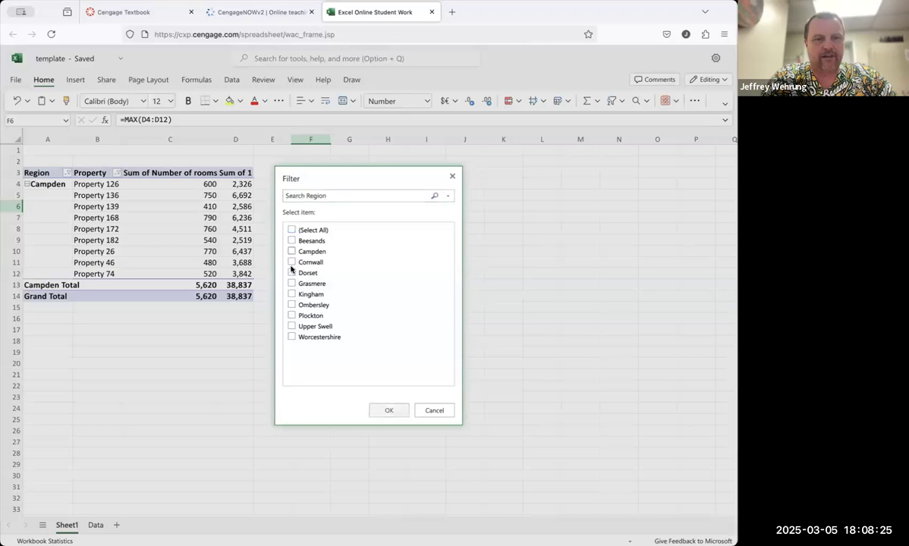
{"action": "left_click", "coordinate": [290, 284]}
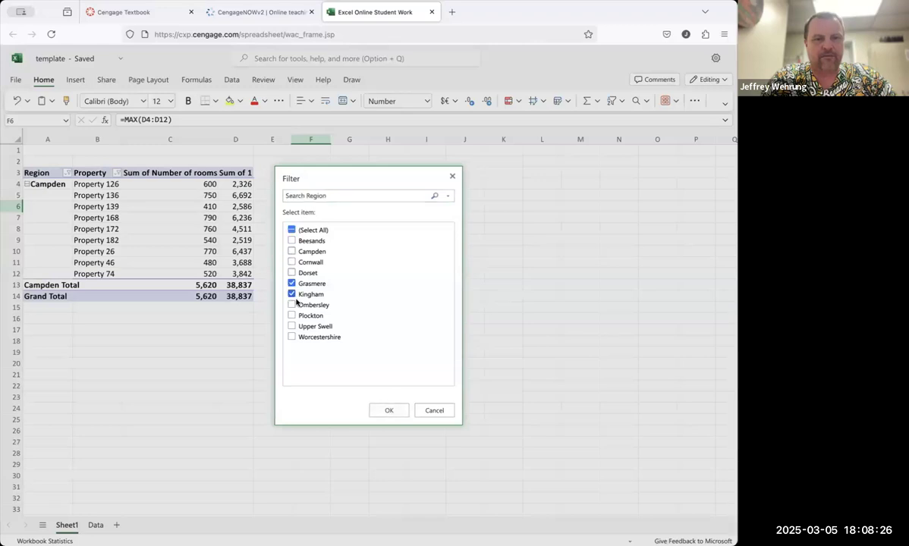
{"action": "left_click", "coordinate": [387, 411]}
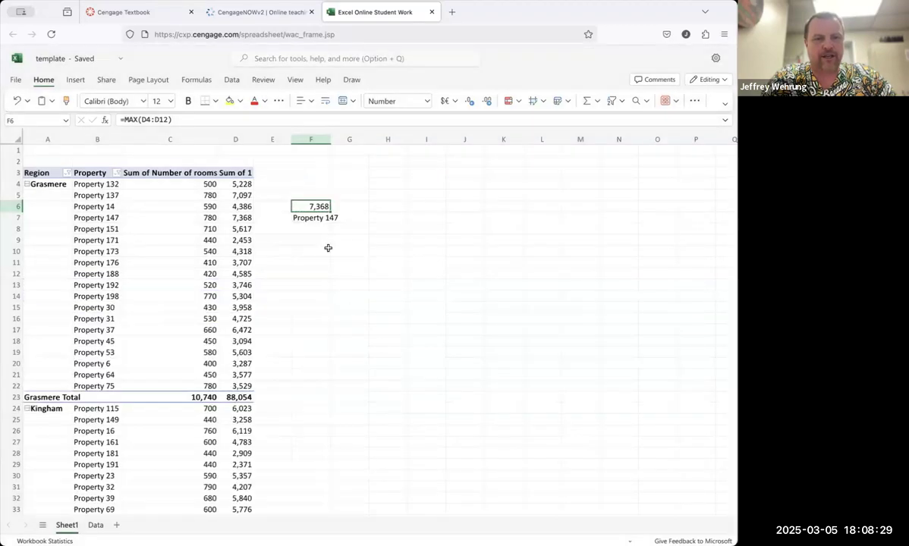
Step: Remove the Property field from the PivotTable rows
{"action": "left_click", "coordinate": [94, 173]}
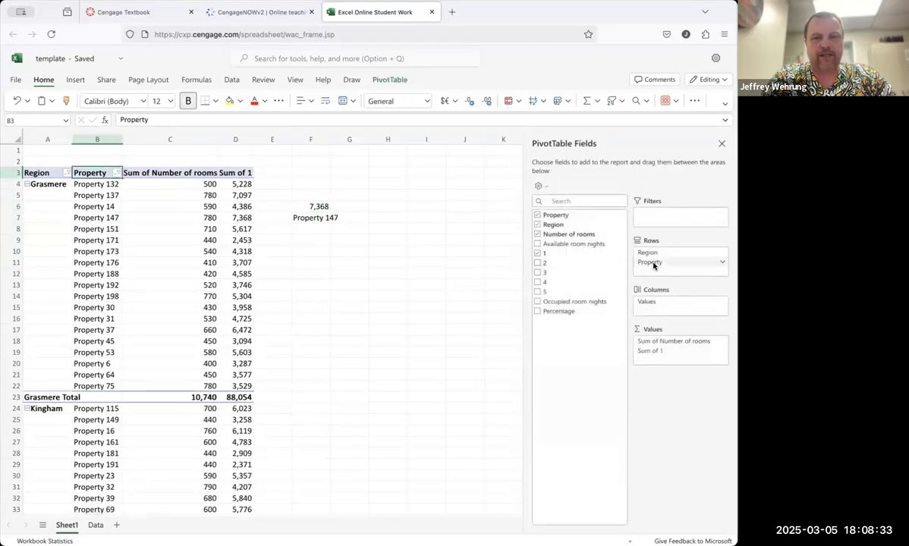
{"action": "left_click", "coordinate": [722, 265]}
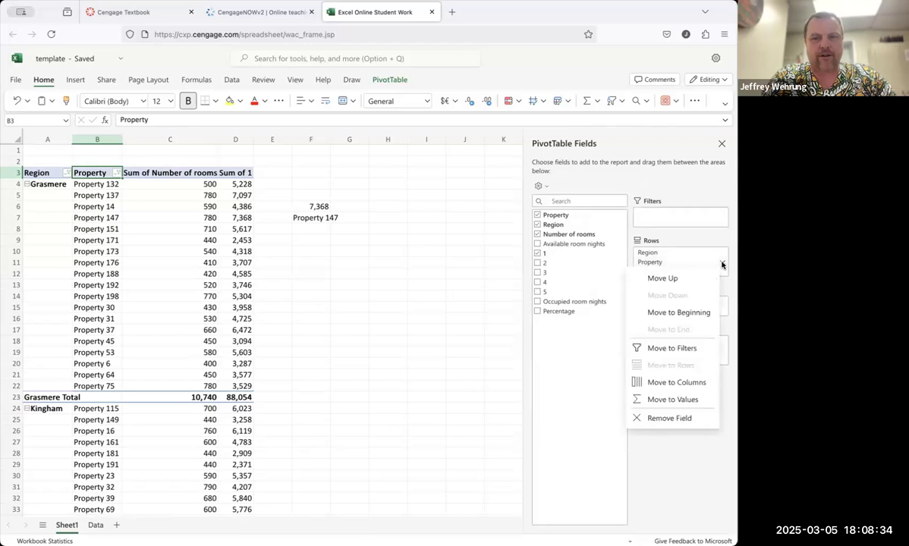
{"action": "left_click", "coordinate": [689, 416]}
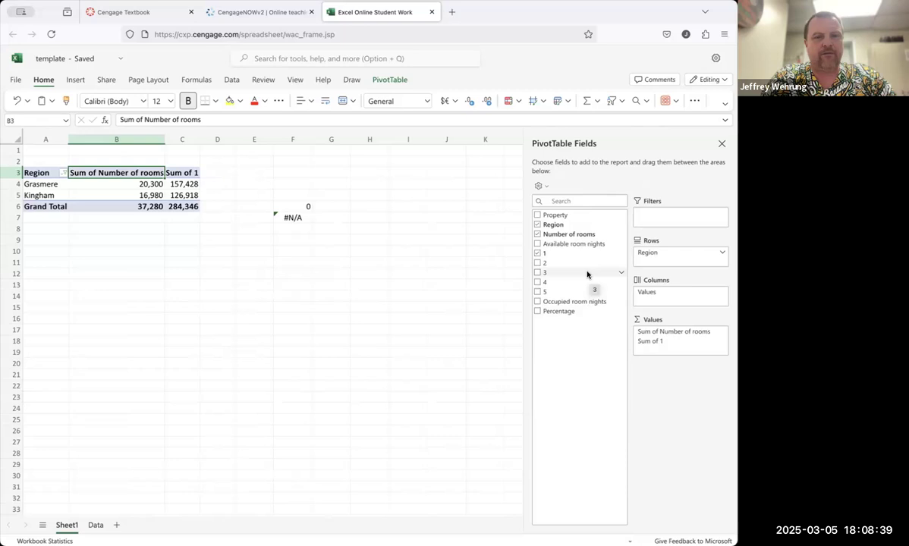
Step: Clear the MAX and XLOOKUP helper formulas in column F
{"action": "left_click_drag", "start_coordinate": [293, 184], "coordinate": [293, 251]}
{"action": "key", "text": "Delete"}
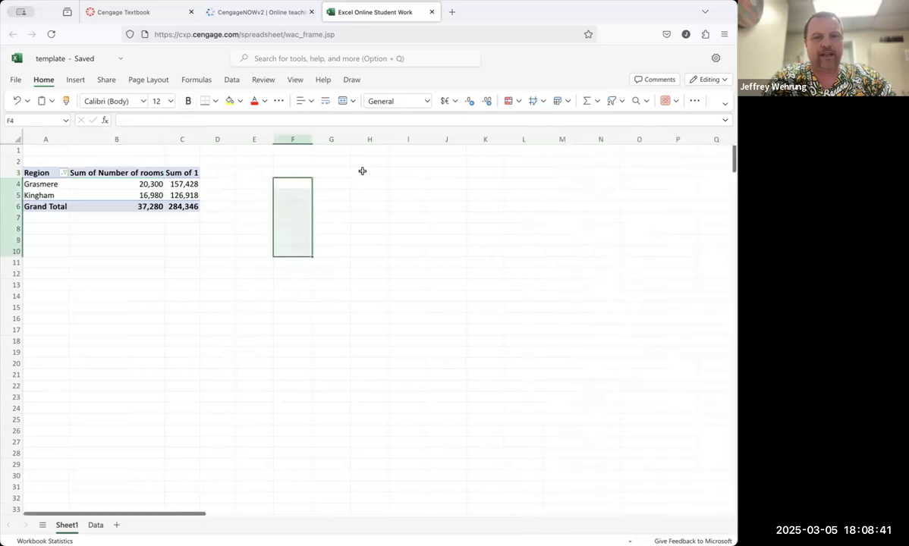
{"action": "left_click", "coordinate": [378, 186]}
Step: Add fields 2, 3, 4 and 5 to the PivotTable values and reread question 3 in the assignment
{"action": "left_click", "coordinate": [96, 174]}
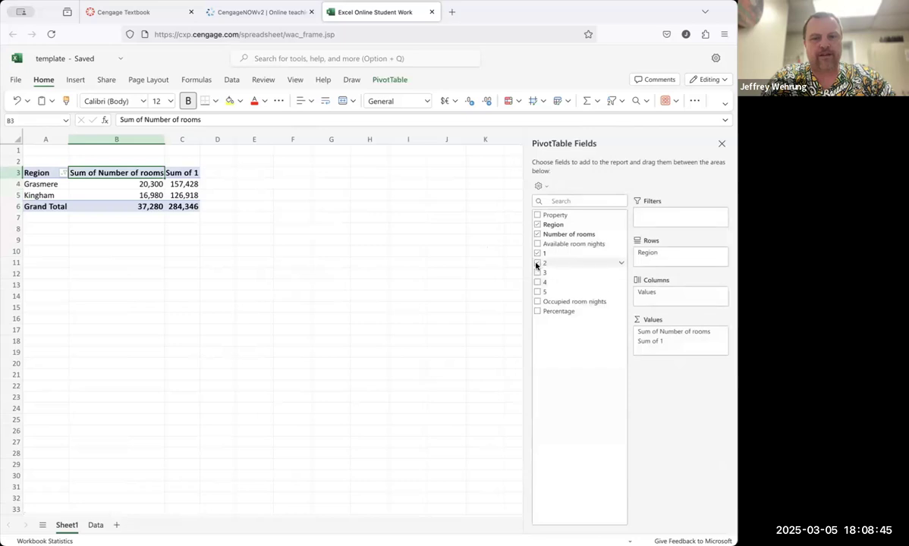
{"action": "left_click", "coordinate": [536, 264]}
{"action": "left_click", "coordinate": [537, 272]}
{"action": "left_click", "coordinate": [537, 282]}
{"action": "left_click", "coordinate": [538, 292]}
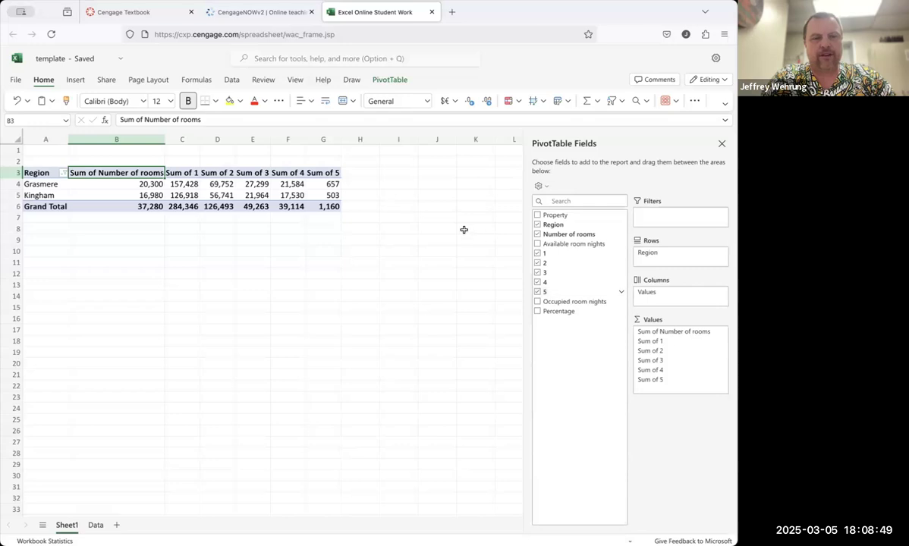
{"action": "left_click", "coordinate": [410, 205]}
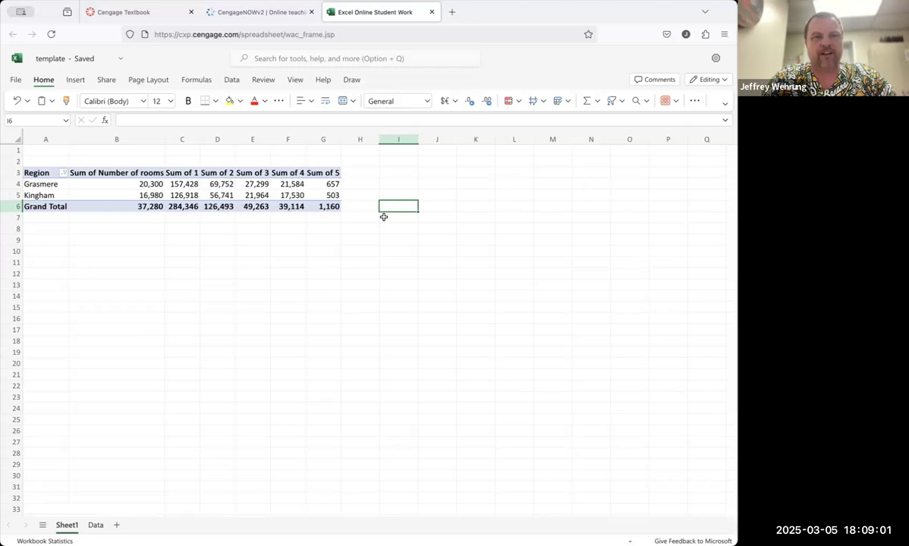
{"action": "left_click", "coordinate": [257, 11]}
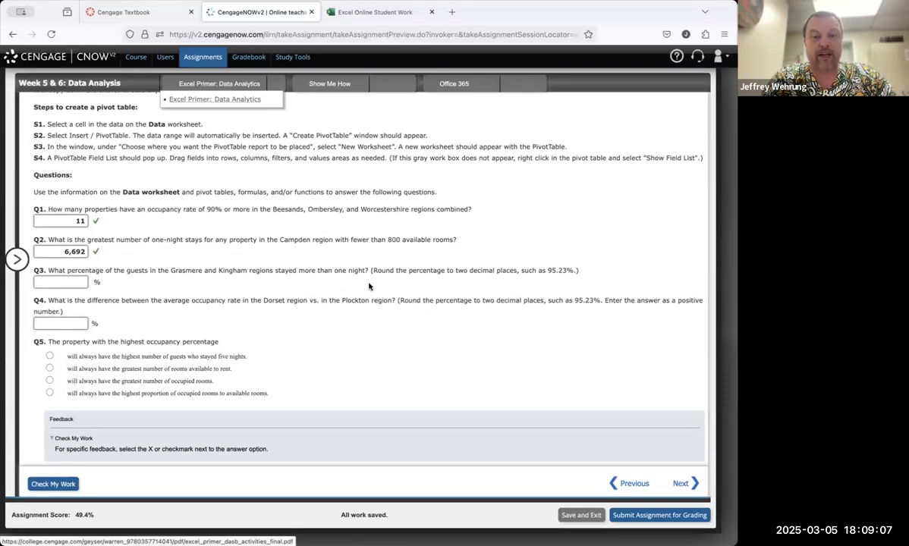
{"action": "left_click", "coordinate": [350, 14]}
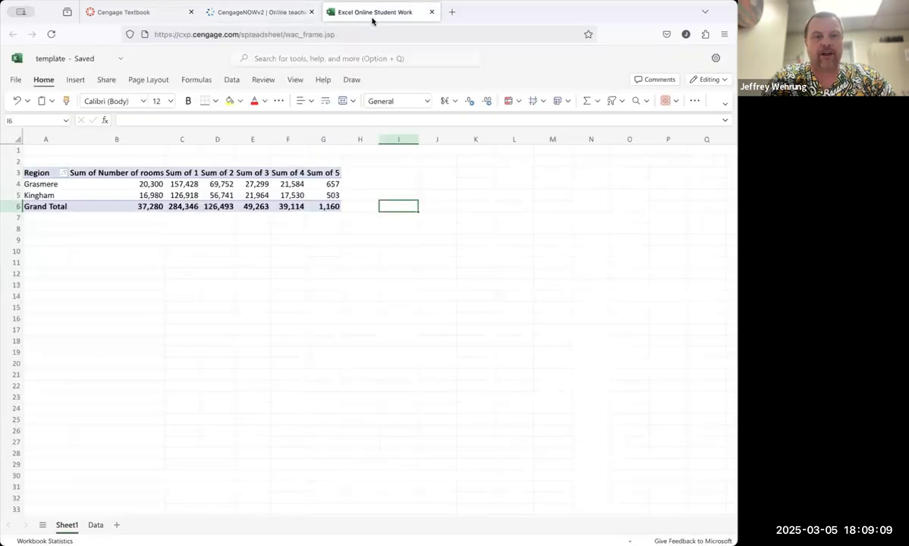
Step: Label cell I6 'Stayed More than 1 night' and cell I7 'Total who stayed'
{"action": "type", "text": "Star"}
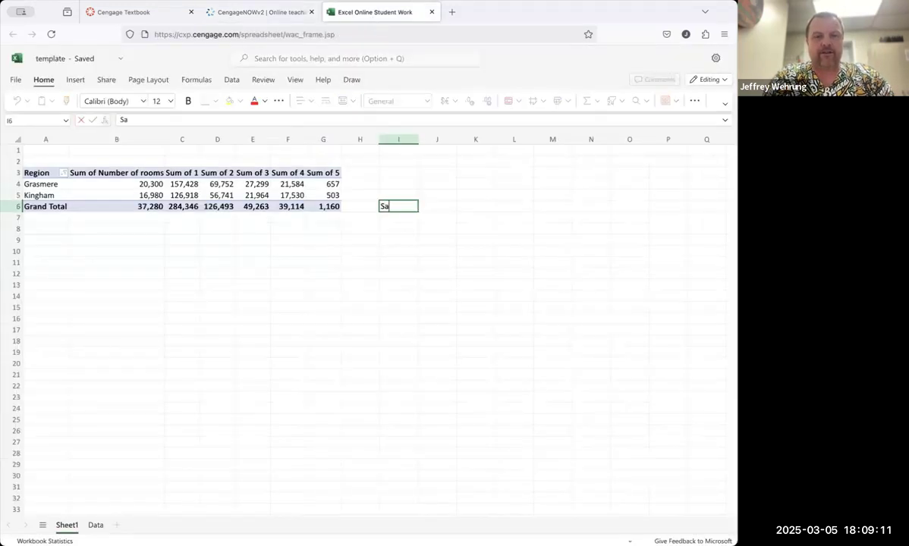
{"action": "type", "text": "yed"}
{"action": "key", "text": "BackSpace"}
{"action": "key", "text": "BackSpace"}
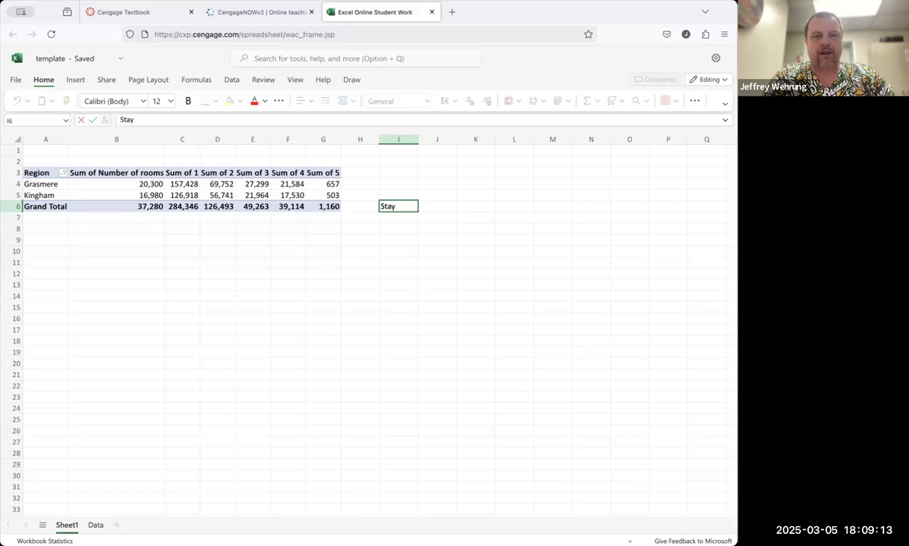
{"action": "type", "text": "More than"}
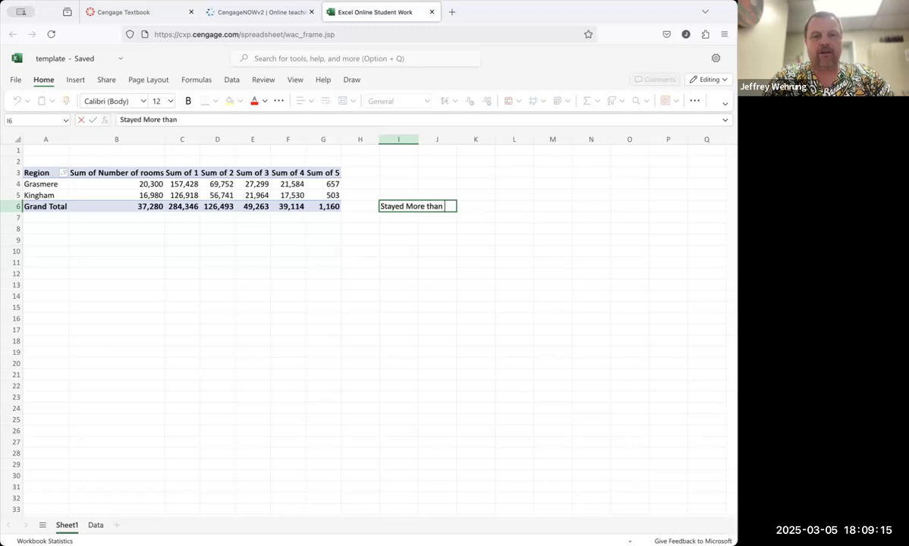
{"action": "type", "text": " 1 night"}
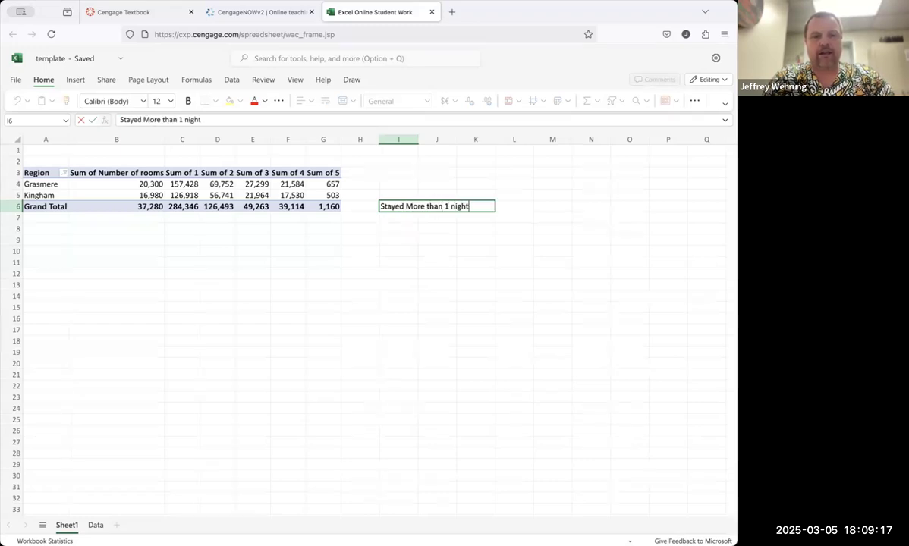
{"action": "key", "text": "Return"}
{"action": "type", "text": "Total"}
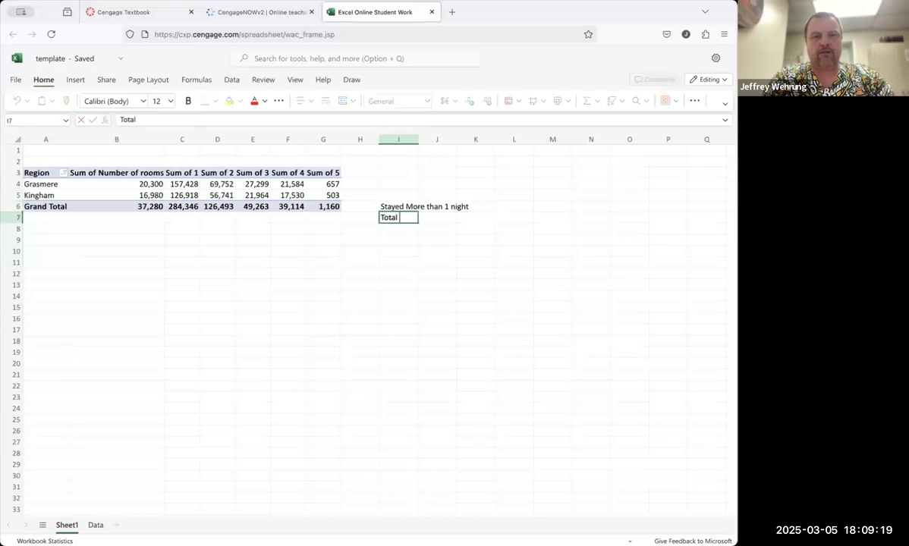
{"action": "type", "text": " who stayed"}
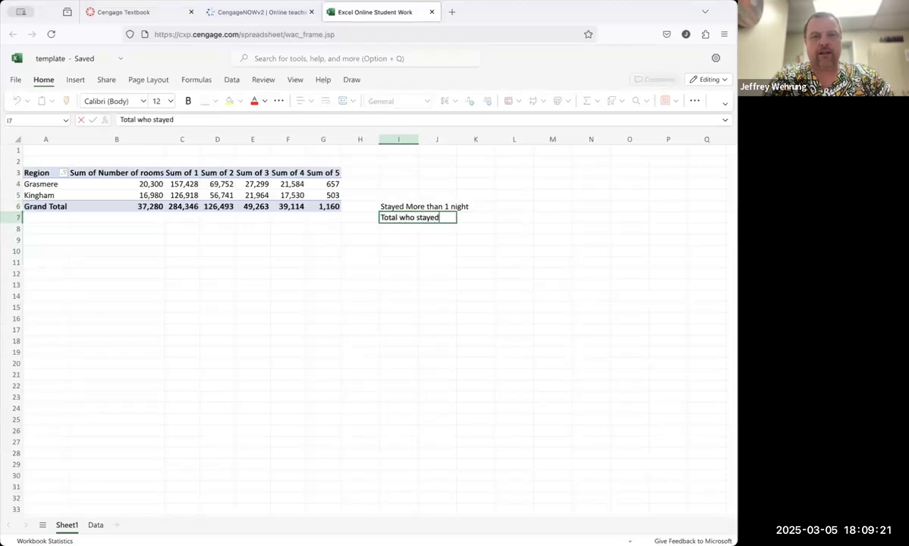
{"action": "key", "text": "Return"}
Step: Enter =sum(D6:G6) in L6 and =sum(C6:G6) in L7 to total the Grand Total stays
{"action": "left_click", "coordinate": [515, 205]}
{"action": "type", "text": "="}
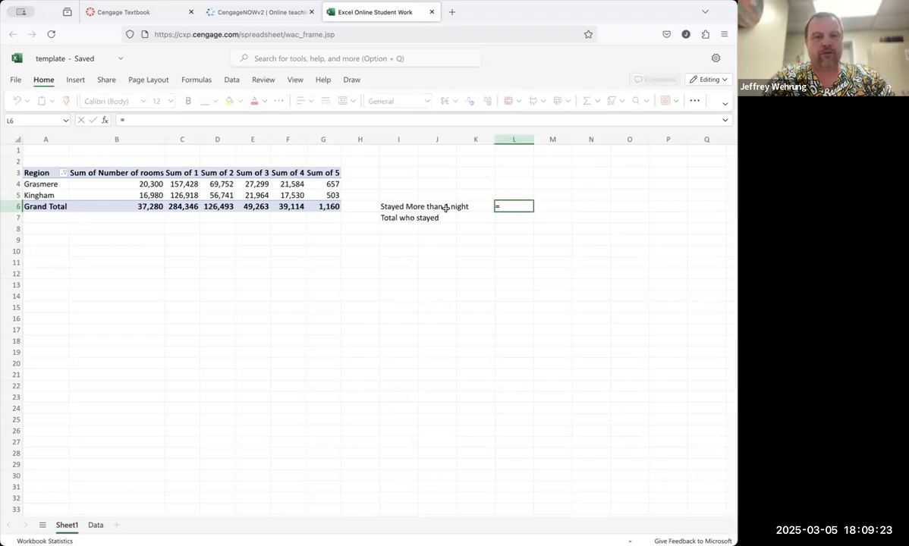
{"action": "type", "text": "sum("}
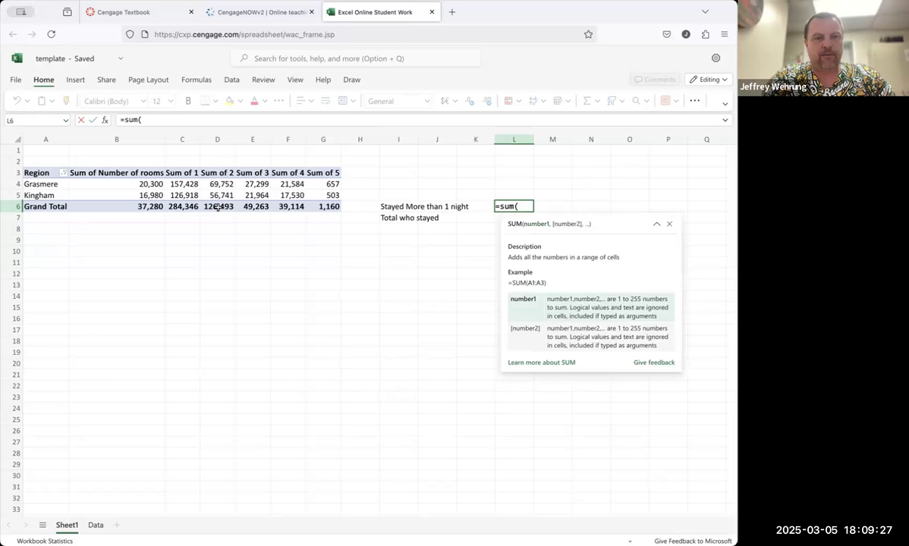
{"action": "left_click_drag", "start_coordinate": [218, 207], "coordinate": [328, 206]}
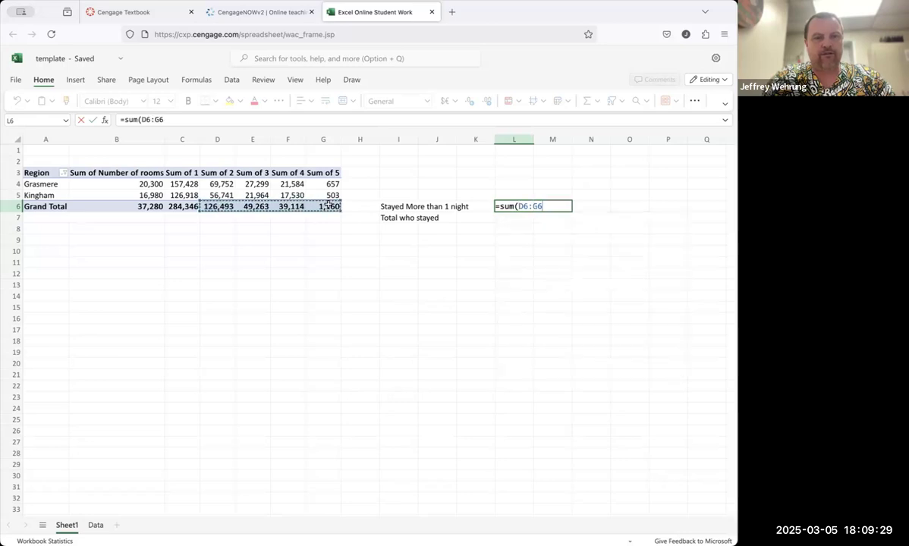
{"action": "key", "text": "Return"}
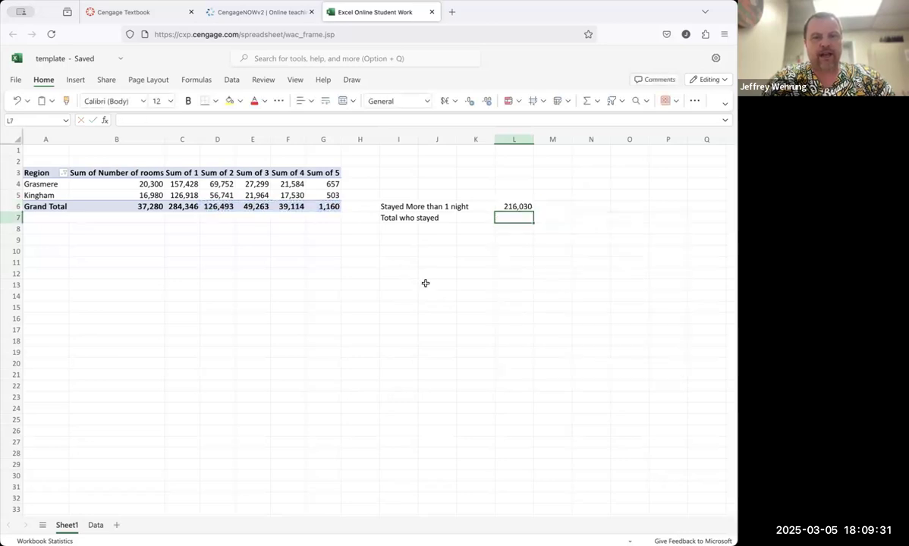
{"action": "type", "text": "=sum("}
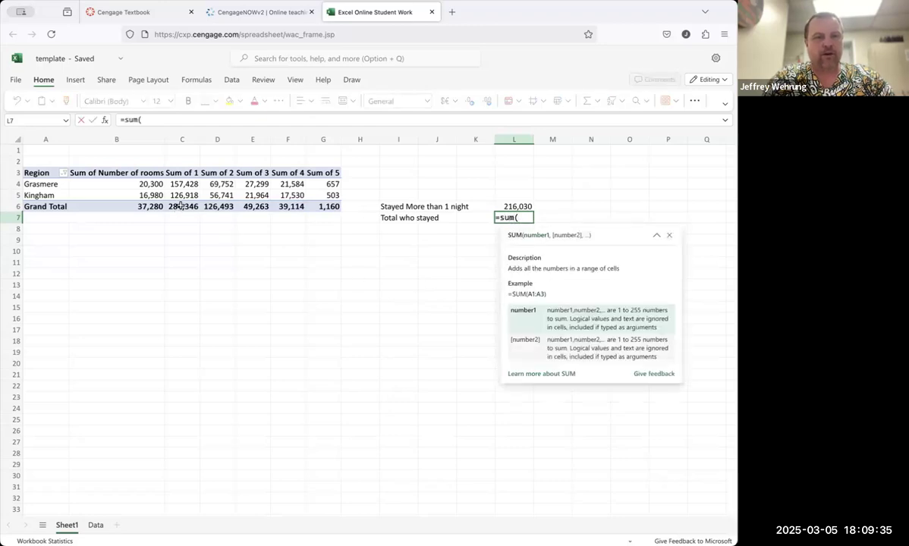
{"action": "left_click_drag", "start_coordinate": [173, 205], "coordinate": [328, 203]}
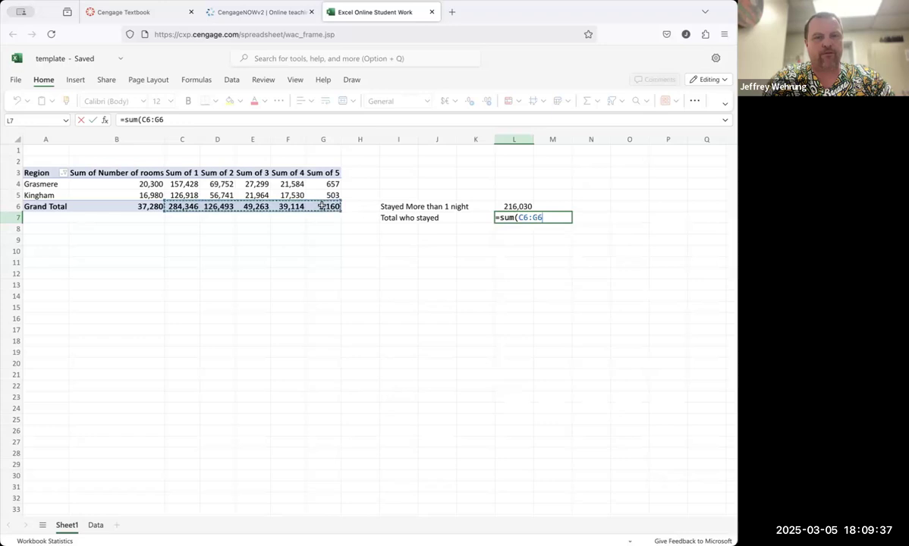
{"action": "key", "text": "Return"}
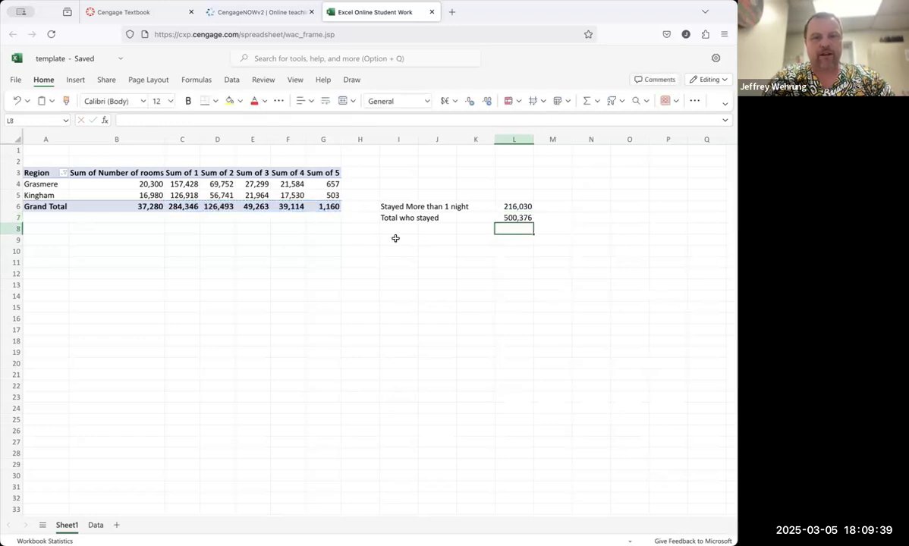
Step: Label I9 '% Who stayed more than 1' and enter the formula =L6/L7 in L9
{"action": "left_click", "coordinate": [395, 239]}
{"action": "type", "text": "%"}
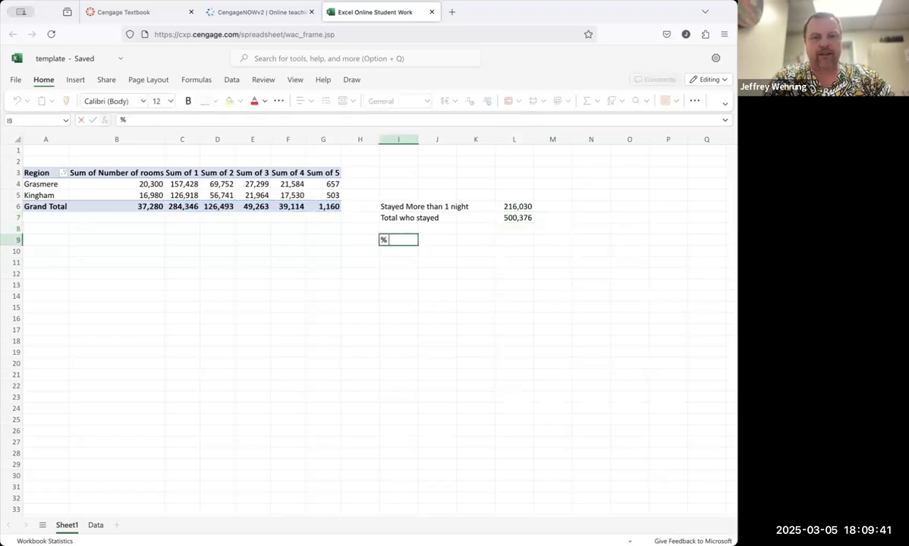
{"action": "type", "text": " Who stayed mor"}
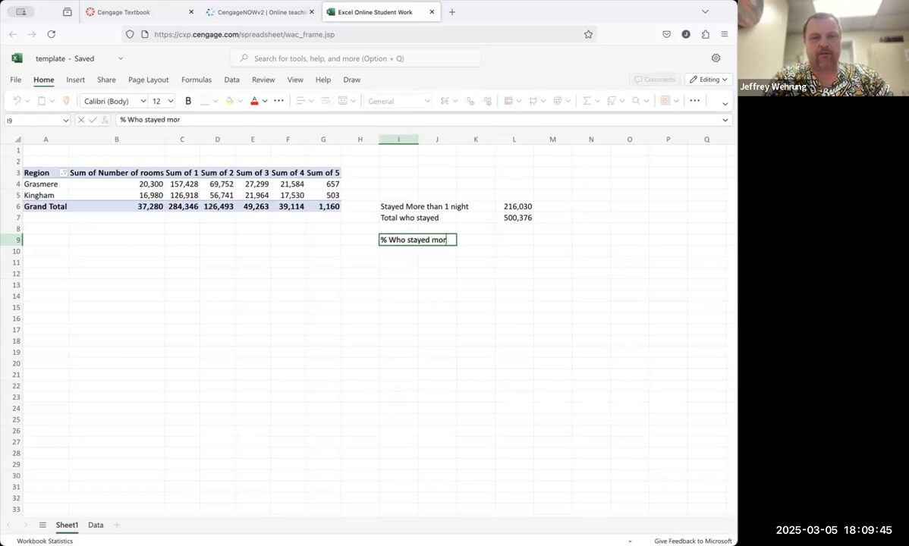
{"action": "type", "text": "e than 1"}
{"action": "key", "text": "Tab"}
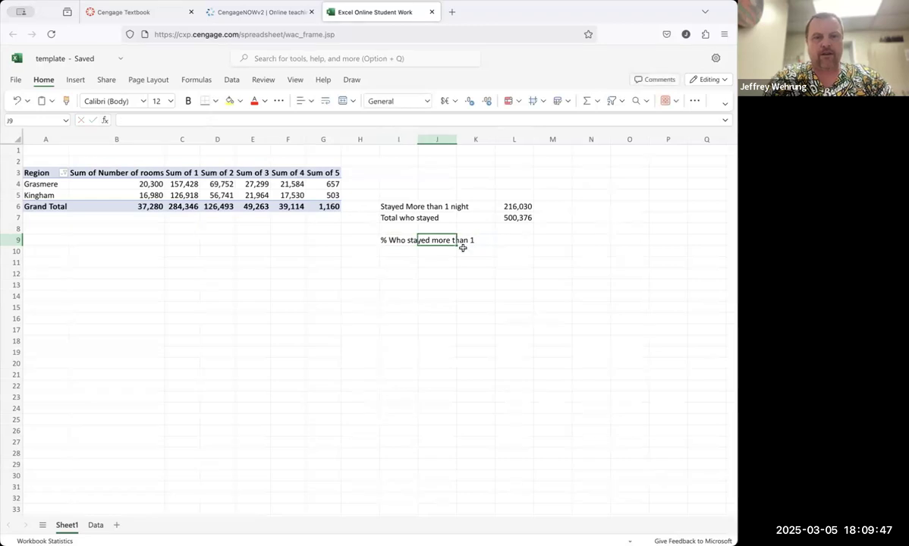
{"action": "left_click", "coordinate": [516, 236]}
{"action": "type", "text": "="}
{"action": "left_click", "coordinate": [516, 206]}
{"action": "type", "text": "/"}
{"action": "left_click", "coordinate": [516, 218]}
{"action": "key", "text": "Return"}
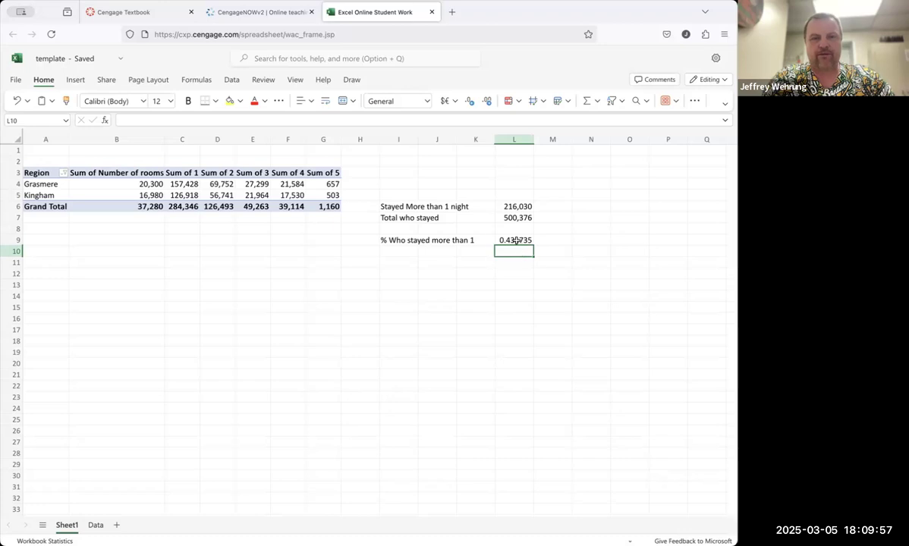
Step: Format cell L9 as Percentage with 2 decimal places
{"action": "left_click", "coordinate": [516, 241]}
{"action": "right_click", "coordinate": [516, 241]}
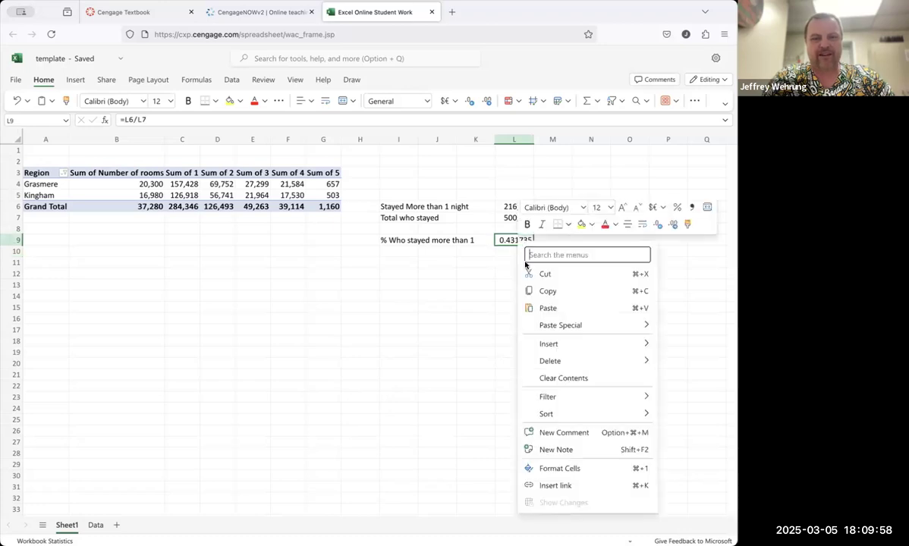
{"action": "left_click", "coordinate": [574, 467]}
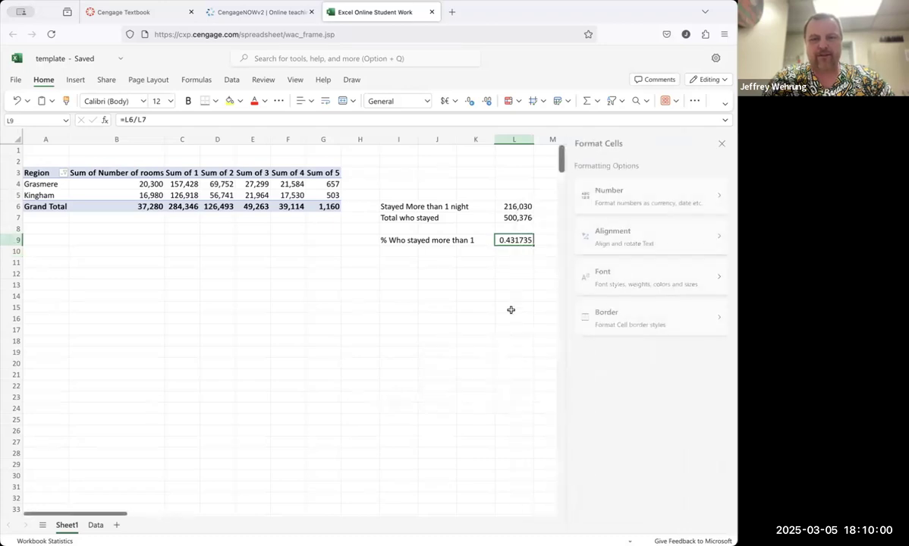
{"action": "left_click", "coordinate": [625, 209]}
{"action": "left_click", "coordinate": [641, 209]}
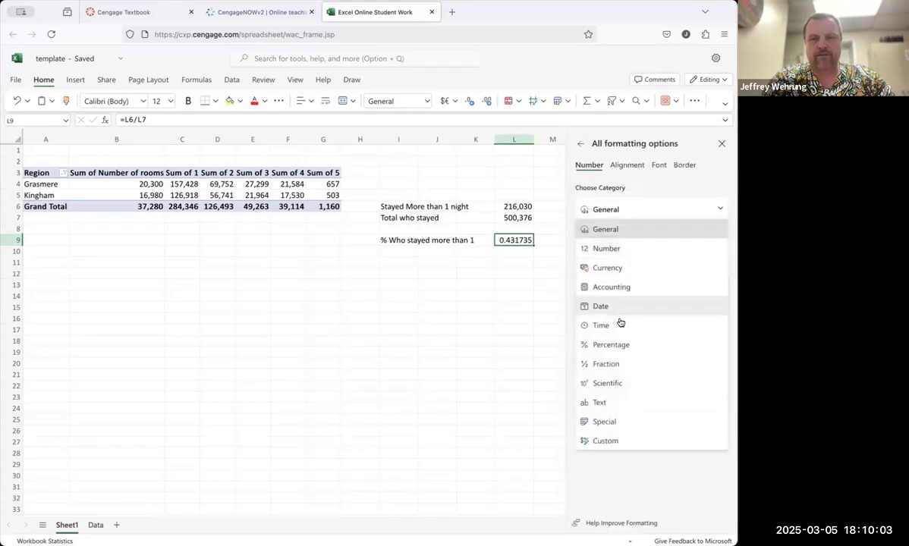
{"action": "left_click", "coordinate": [616, 345]}
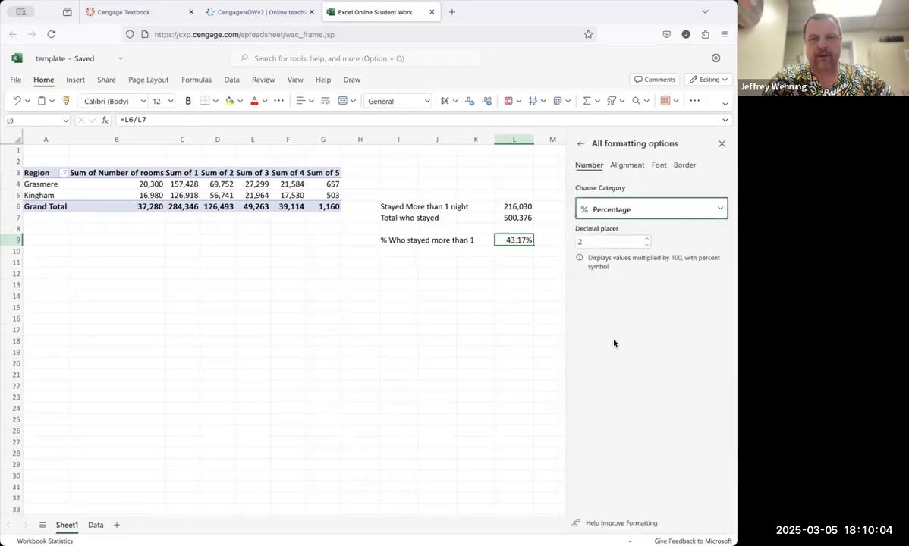
{"action": "left_click", "coordinate": [722, 144]}
{"action": "left_click", "coordinate": [590, 271]}
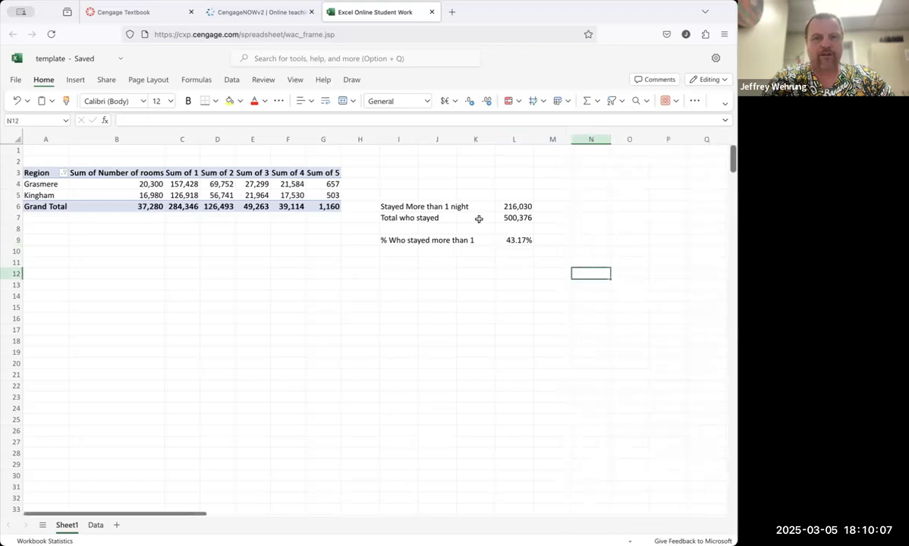
{"action": "left_click", "coordinate": [521, 238]}
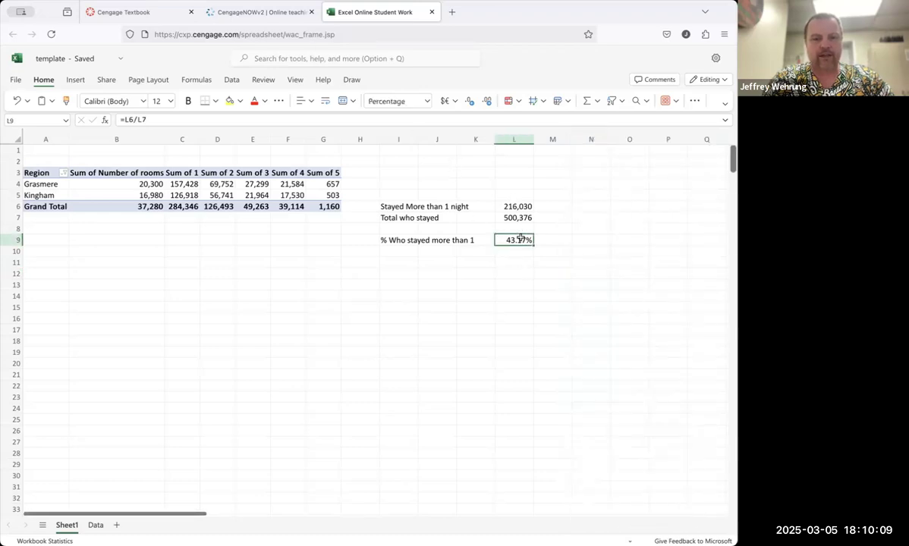
Step: Switch to the CengageNOW assignment, enter 43.17 as the answer to question 3, and check the work
{"action": "left_click", "coordinate": [284, 12]}
{"action": "left_click", "coordinate": [76, 281]}
{"action": "type", "text": "43.17"}
{"action": "left_click", "coordinate": [64, 485]}
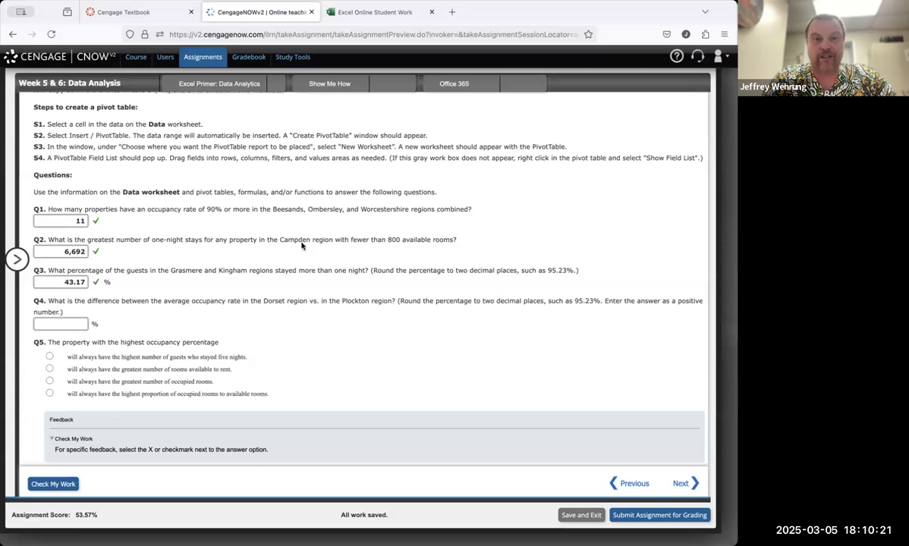
Step: Filter the PivotTable's Region field to show only Dorset and Plockton
{"action": "left_click", "coordinate": [367, 16]}
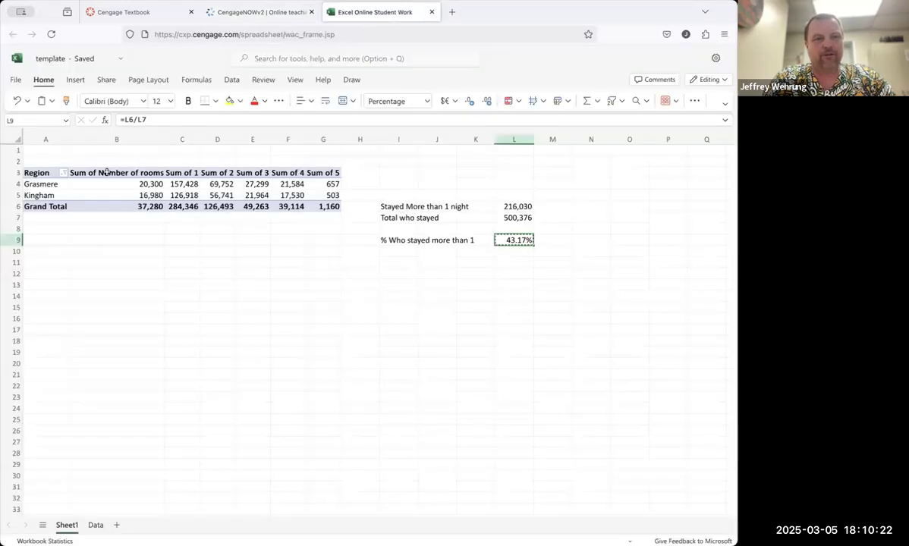
{"action": "left_click", "coordinate": [64, 173]}
{"action": "left_click", "coordinate": [91, 294]}
{"action": "left_click", "coordinate": [291, 283]}
{"action": "left_click", "coordinate": [291, 295]}
{"action": "left_click", "coordinate": [292, 272]}
{"action": "left_click", "coordinate": [291, 316]}
{"action": "left_click", "coordinate": [383, 410]}
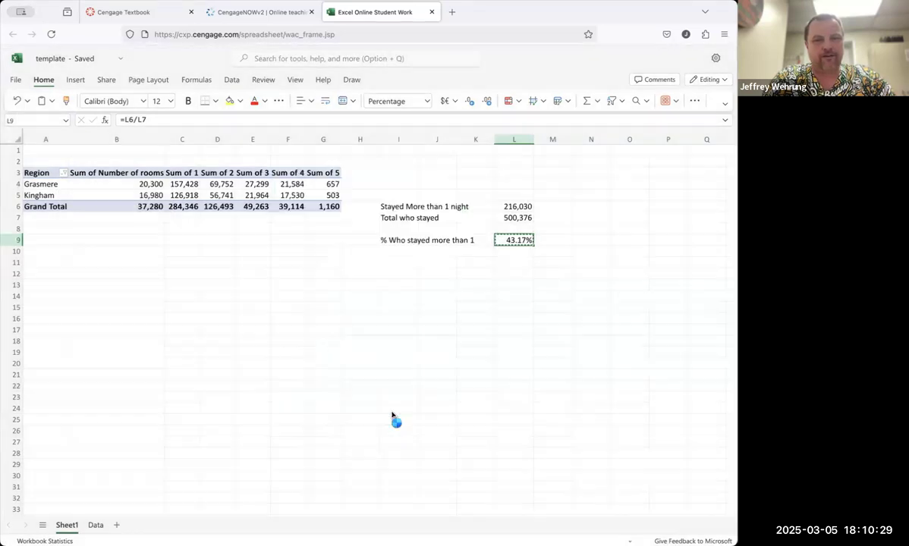
Step: Clear the helper labels and formulas in columns I to M and reread question 4 in the assignment
{"action": "left_click_drag", "start_coordinate": [407, 182], "coordinate": [536, 250]}
{"action": "key", "text": "Delete"}
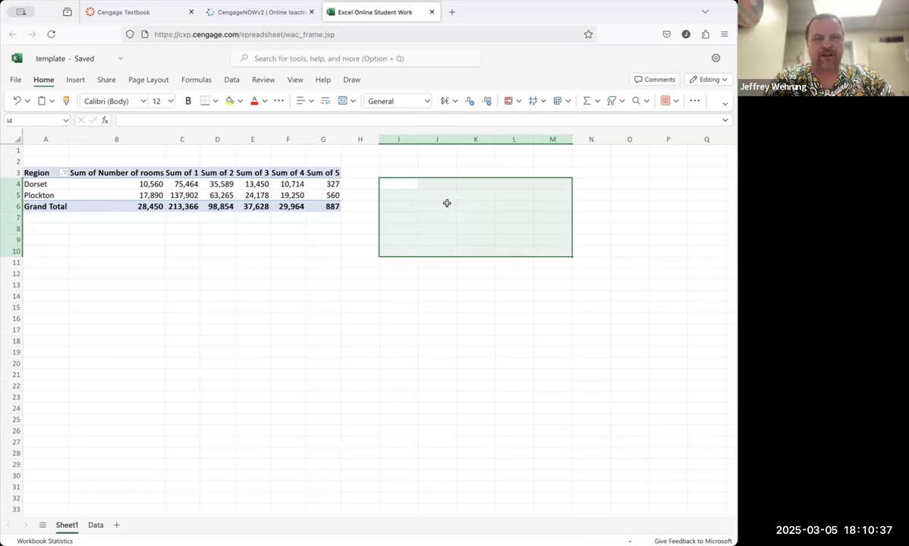
{"action": "left_click", "coordinate": [271, 20]}
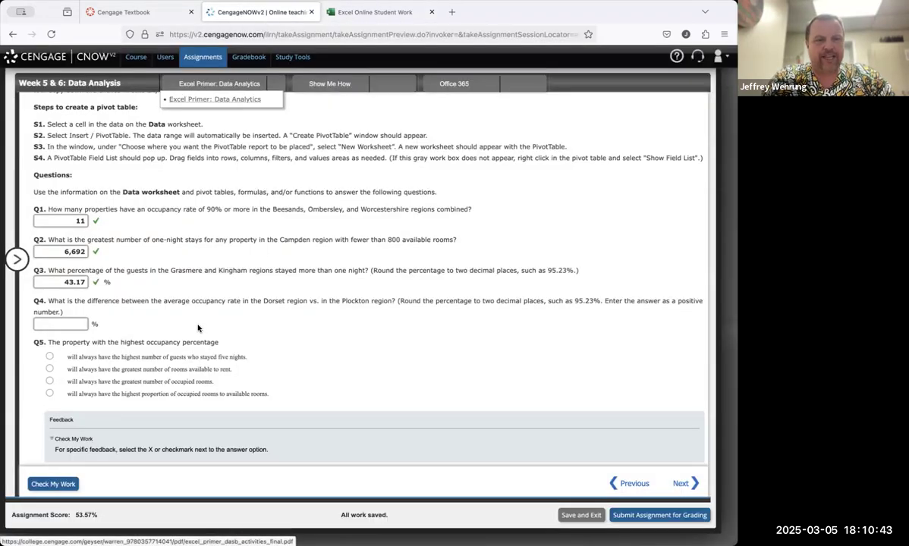
{"action": "left_click", "coordinate": [362, 14]}
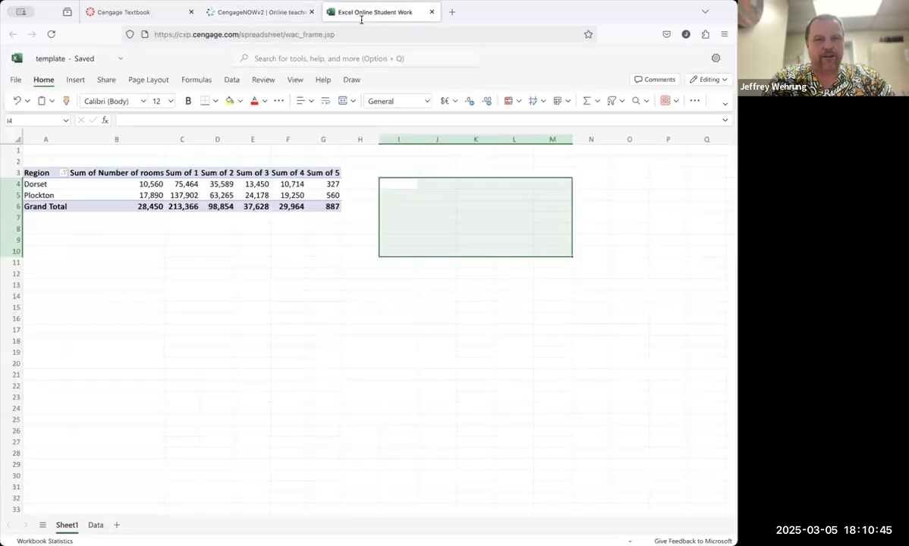
Step: Replace the PivotTable's value fields with the Percentage field
{"action": "left_click", "coordinate": [113, 174]}
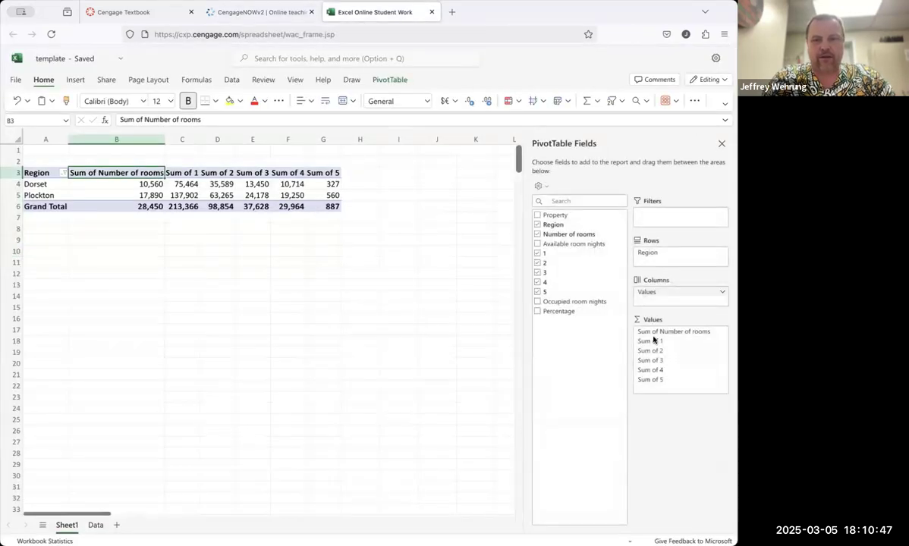
{"action": "left_click_drag", "start_coordinate": [699, 341], "coordinate": [558, 365]}
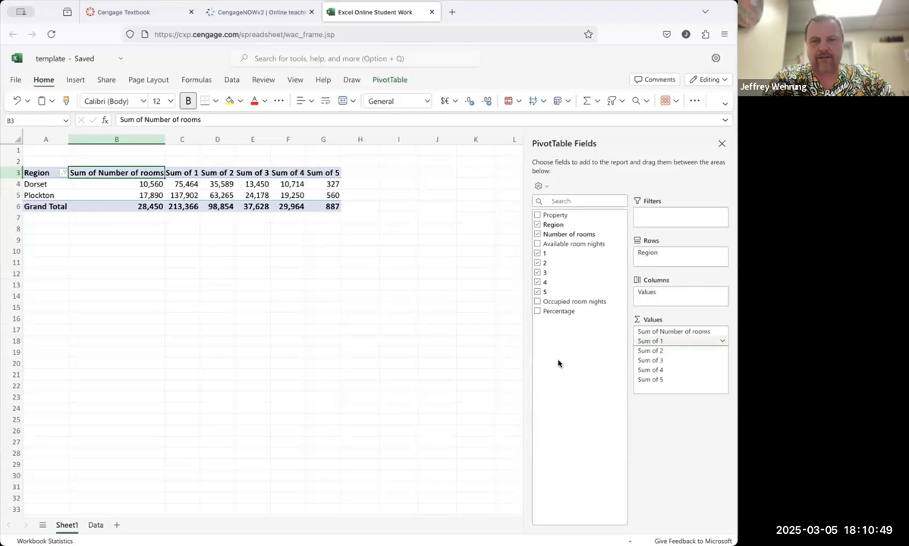
{"action": "left_click_drag", "start_coordinate": [641, 346], "coordinate": [581, 345]}
{"action": "left_click", "coordinate": [537, 302]}
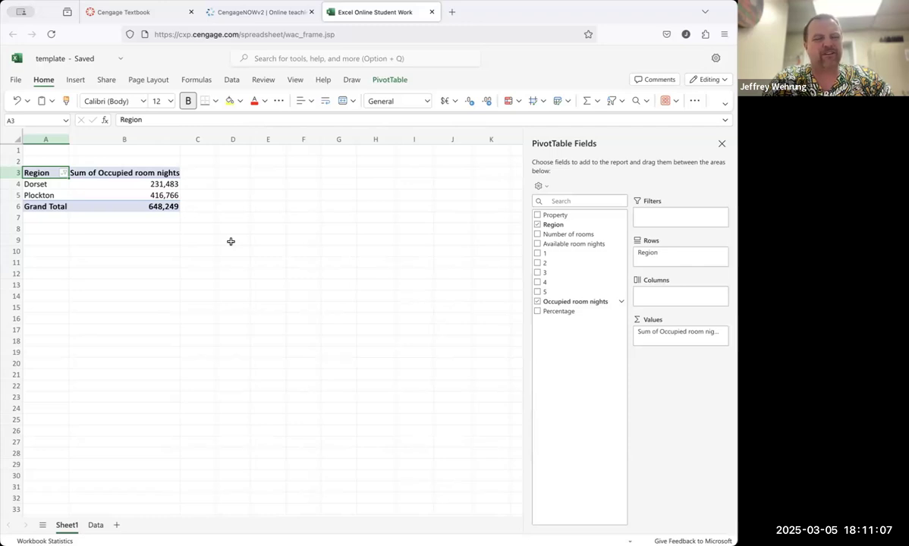
{"action": "left_click", "coordinate": [538, 301]}
{"action": "left_click", "coordinate": [537, 311]}
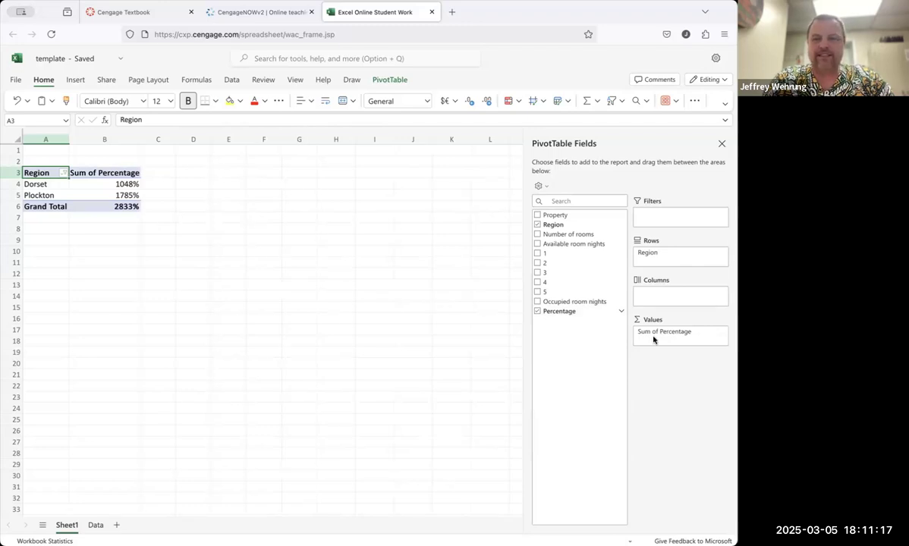
Step: Change the Percentage value field to summarize by Average instead of Sum
{"action": "left_click", "coordinate": [723, 334]}
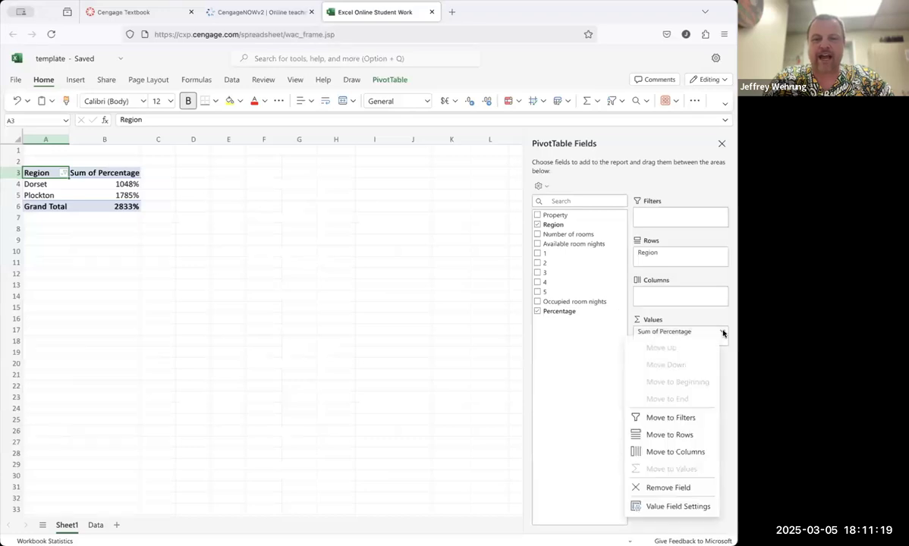
{"action": "left_click", "coordinate": [670, 507]}
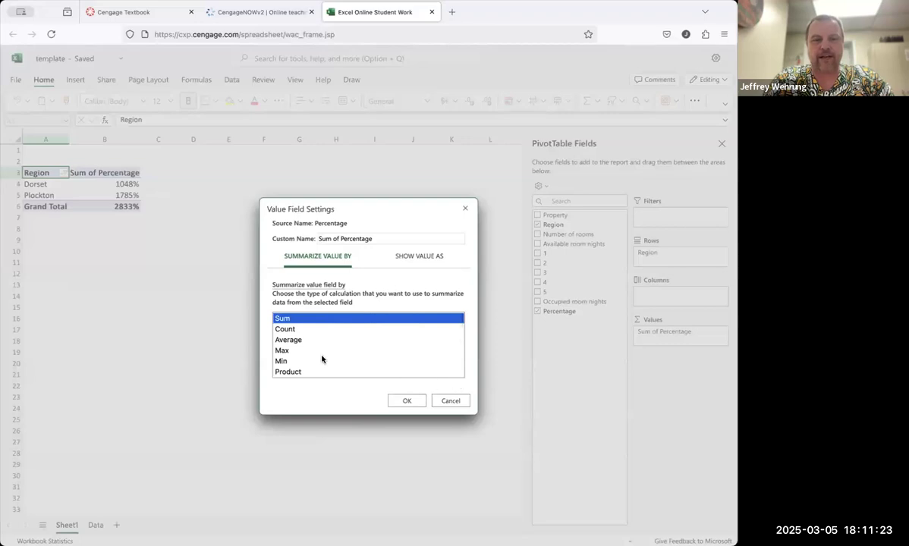
{"action": "left_click", "coordinate": [294, 344]}
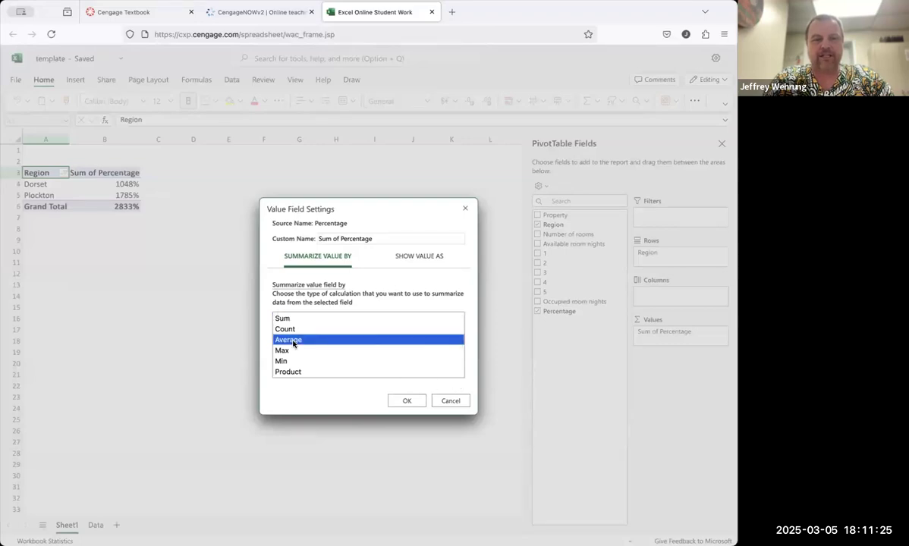
{"action": "left_click", "coordinate": [405, 401]}
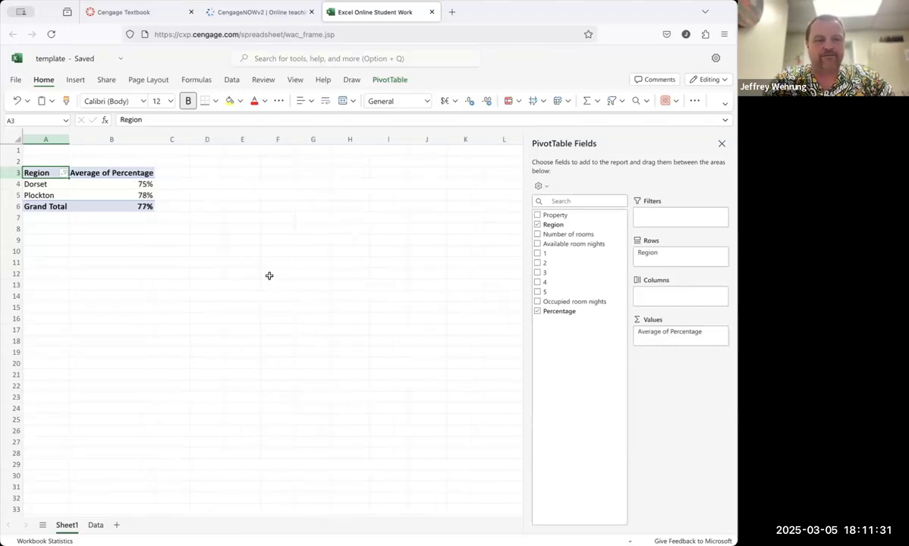
Step: Enter a formula in B9 subtracting Dorset's average percentage from Plockton's
{"action": "left_click", "coordinate": [145, 241]}
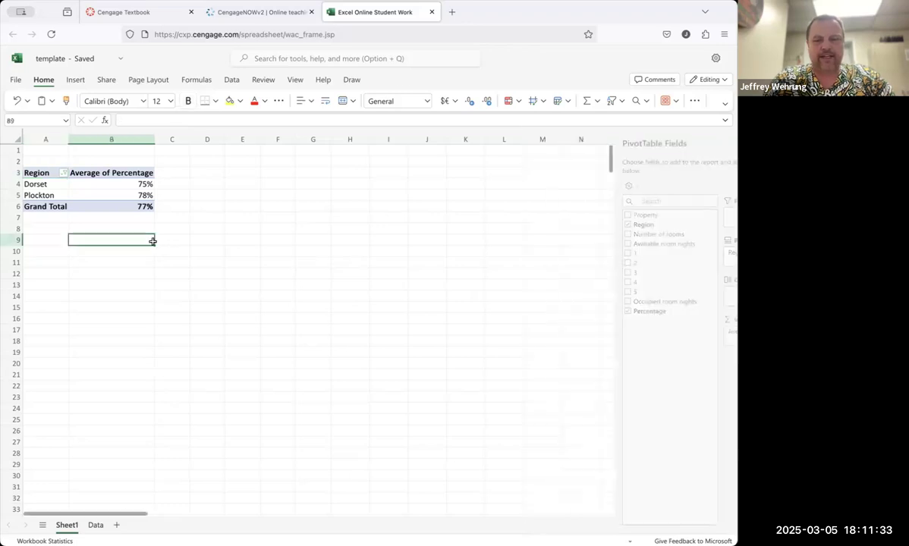
{"action": "type", "text": "="}
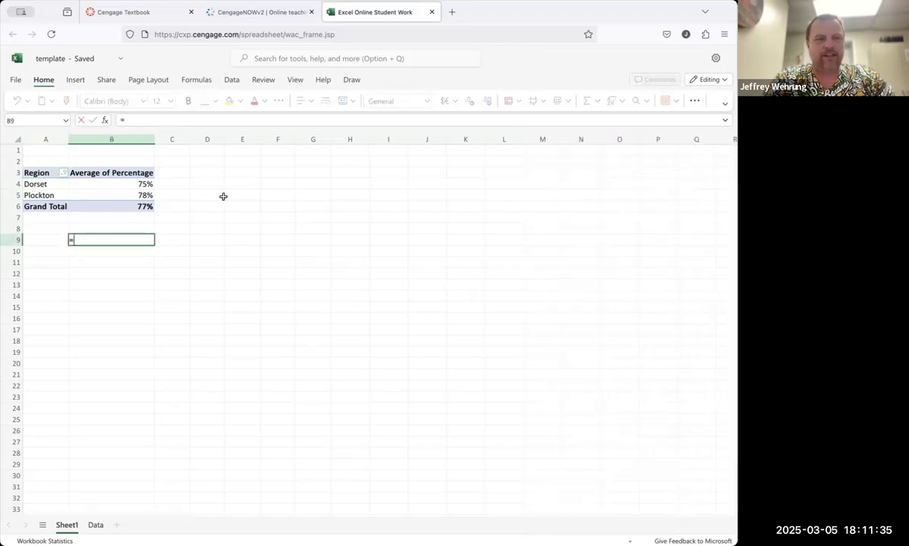
{"action": "left_click", "coordinate": [144, 195]}
{"action": "type", "text": "-"}
{"action": "left_click", "coordinate": [141, 183]}
{"action": "key", "text": "Return"}
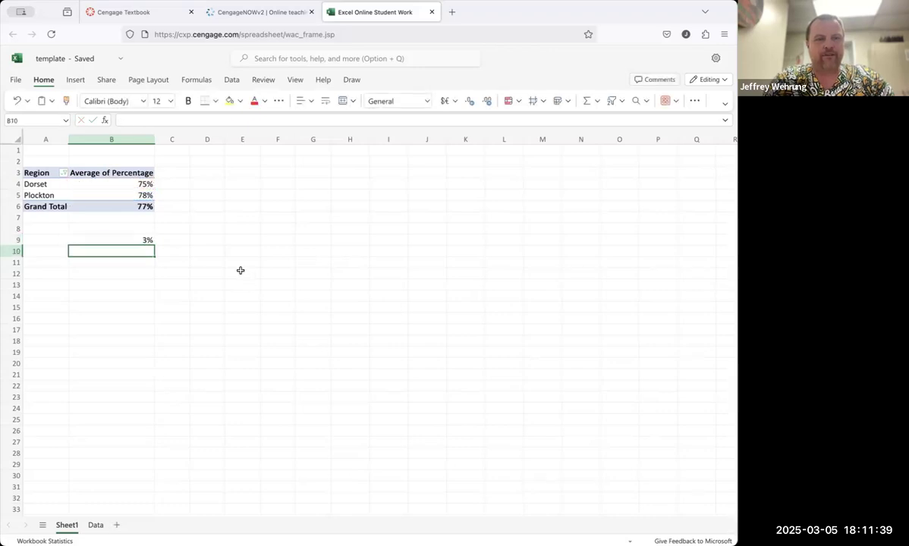
Step: Switch to the CengageNOW assignment, enter 3 as the answer to question 4, and check the work
{"action": "left_click", "coordinate": [239, 270]}
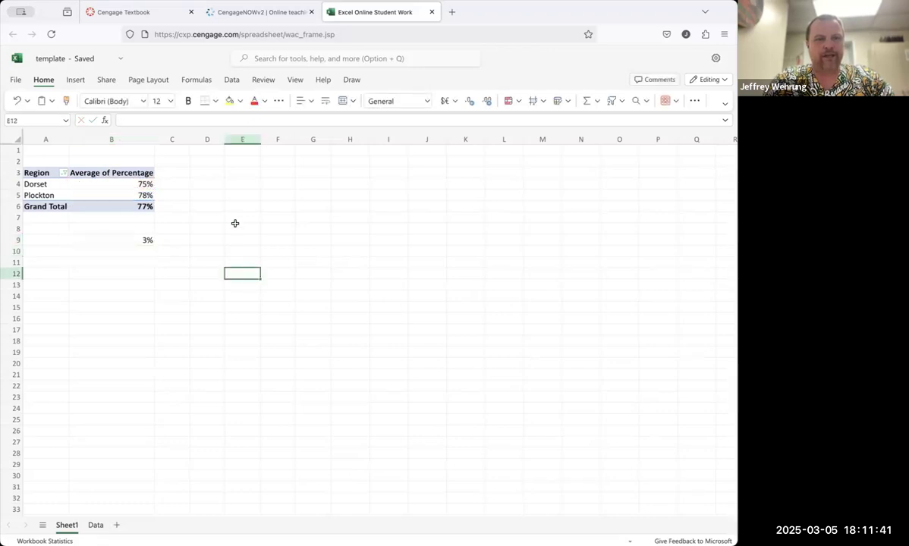
{"action": "left_click", "coordinate": [245, 16]}
{"action": "left_click", "coordinate": [74, 319]}
{"action": "type", "text": "3"}
{"action": "left_click", "coordinate": [54, 484]}
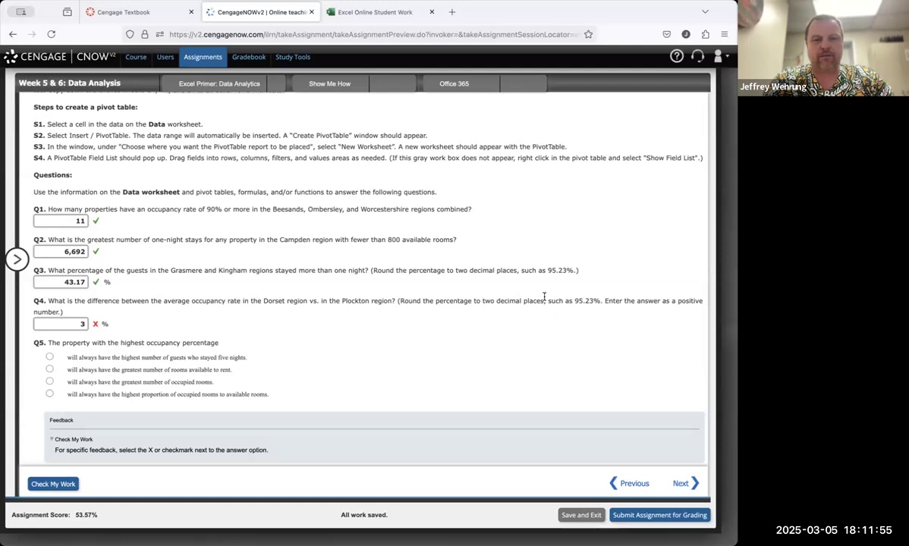
Step: Return to the workbook and increase the decimal places of cells B4 to B9 by two
{"action": "left_click", "coordinate": [391, 15]}
{"action": "left_click", "coordinate": [169, 240]}
{"action": "left_click_drag", "start_coordinate": [141, 183], "coordinate": [146, 240]}
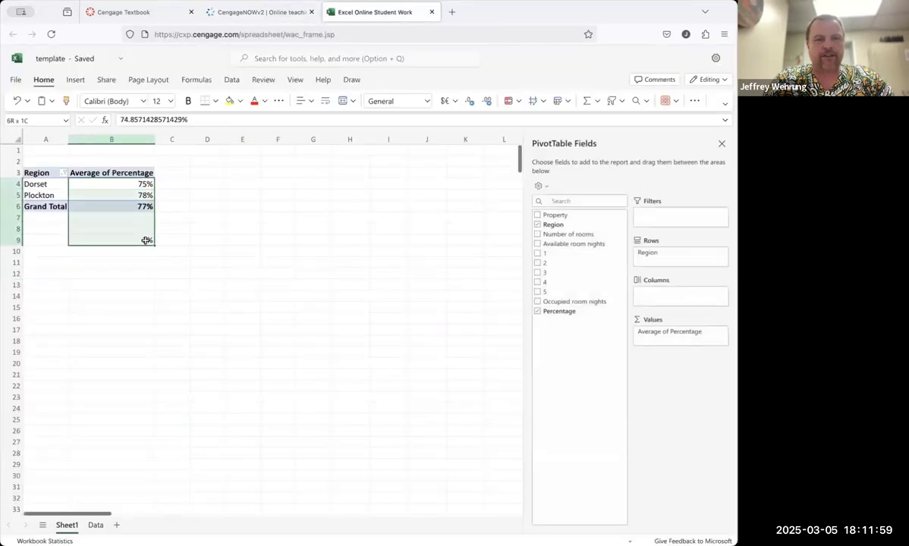
{"action": "left_click", "coordinate": [488, 100]}
{"action": "left_click", "coordinate": [488, 101]}
{"action": "left_click", "coordinate": [440, 204]}
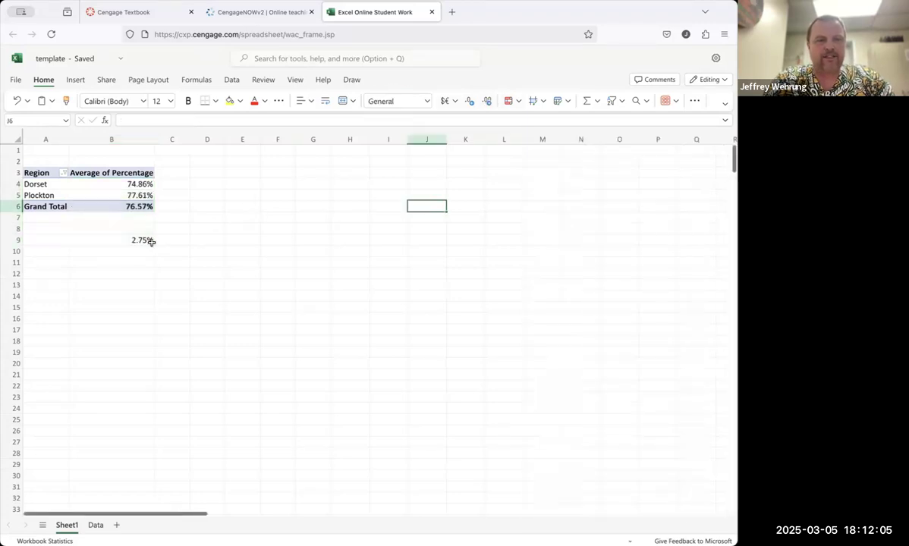
Step: Switch to the assignment, change question 4's answer to 2.75, and check the work
{"action": "left_click", "coordinate": [245, 13]}
{"action": "left_click", "coordinate": [58, 325]}
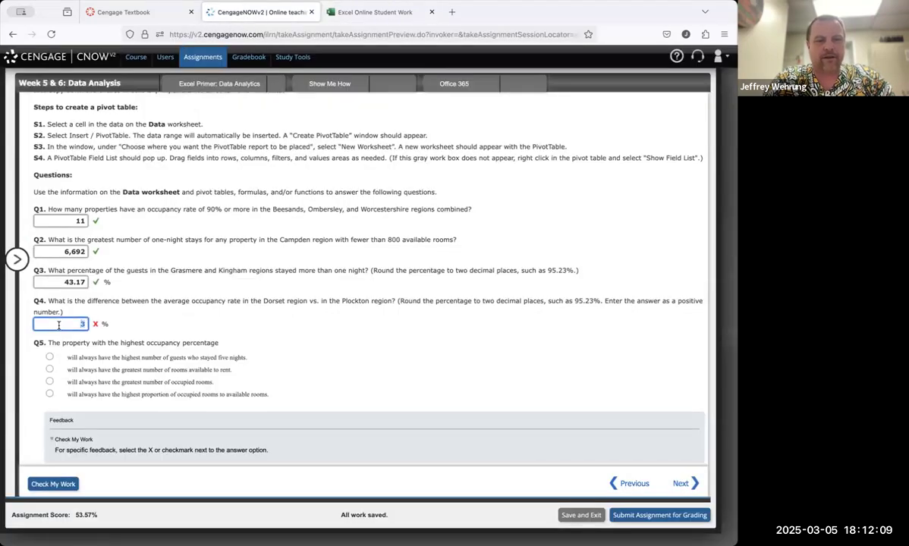
{"action": "type", "text": "2.75"}
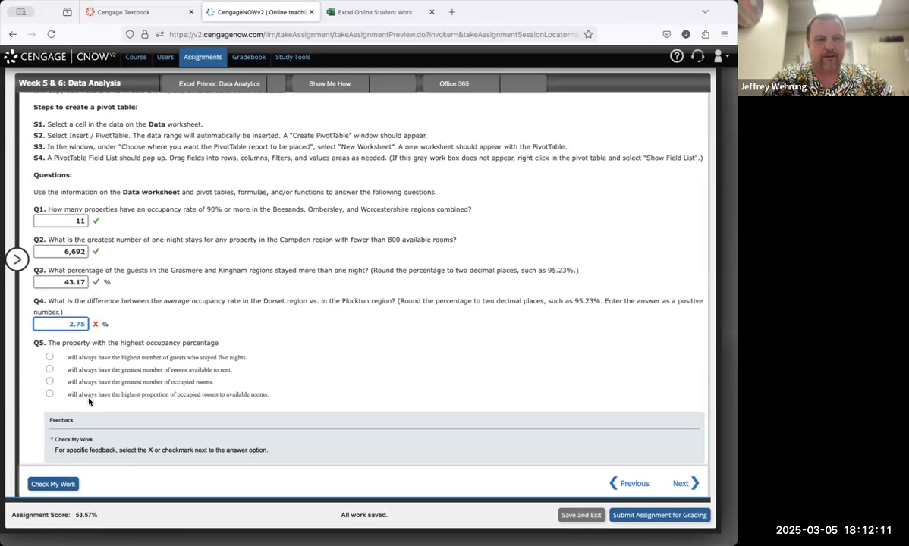
{"action": "left_click", "coordinate": [61, 484]}
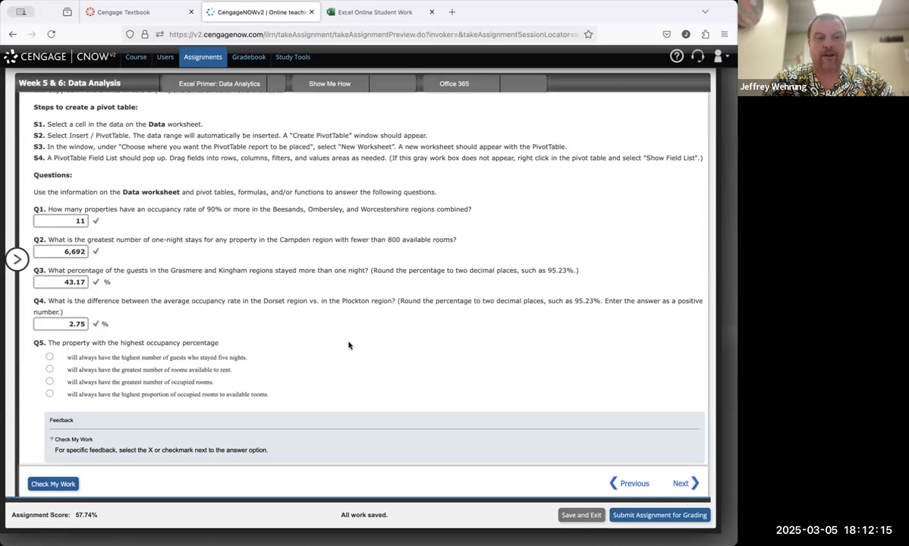
{"action": "scroll", "coordinate": [356, 350], "scroll_direction": "down", "scroll_amount": 1}
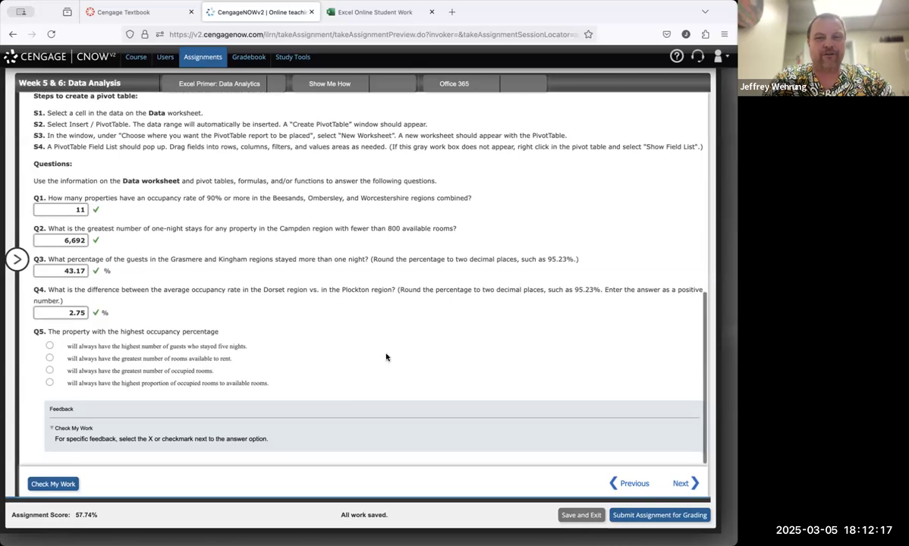